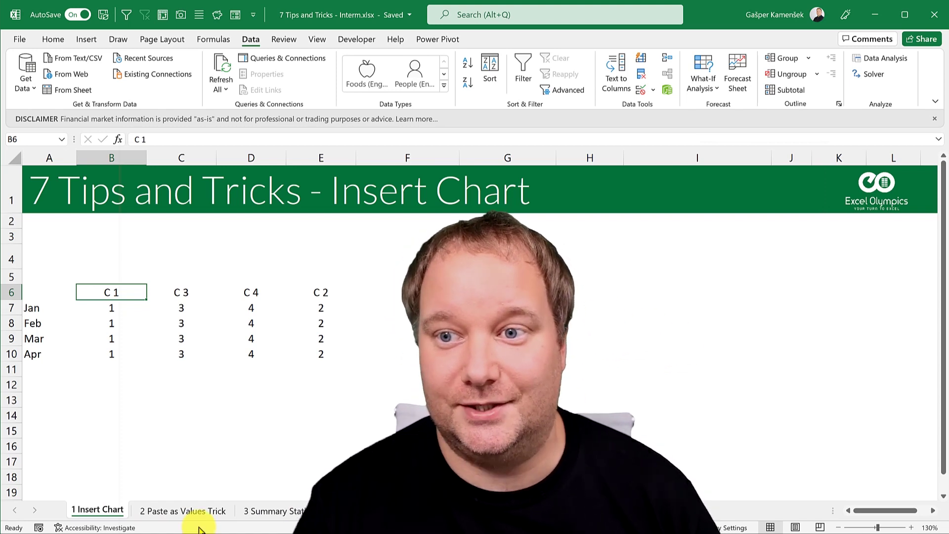
Step: Select the months with C 1 and C 3 and insert a default column chart with Alt+F1
left_click(101, 509)
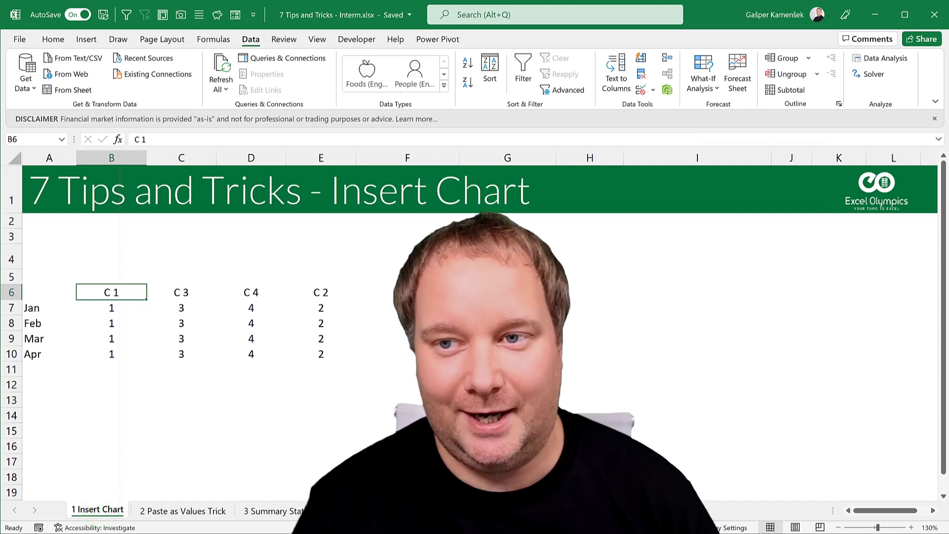
left_click(116, 317)
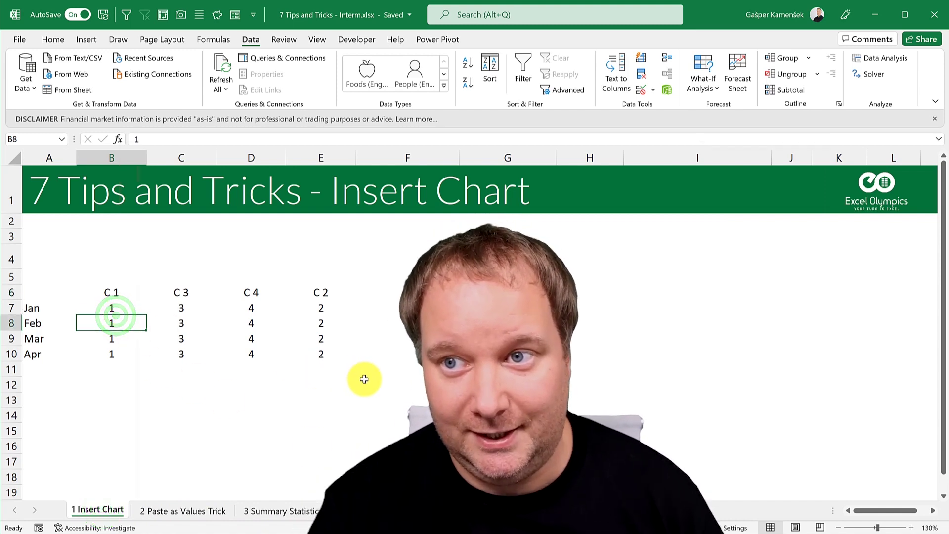
left_click_drag(34, 296, 174, 352)
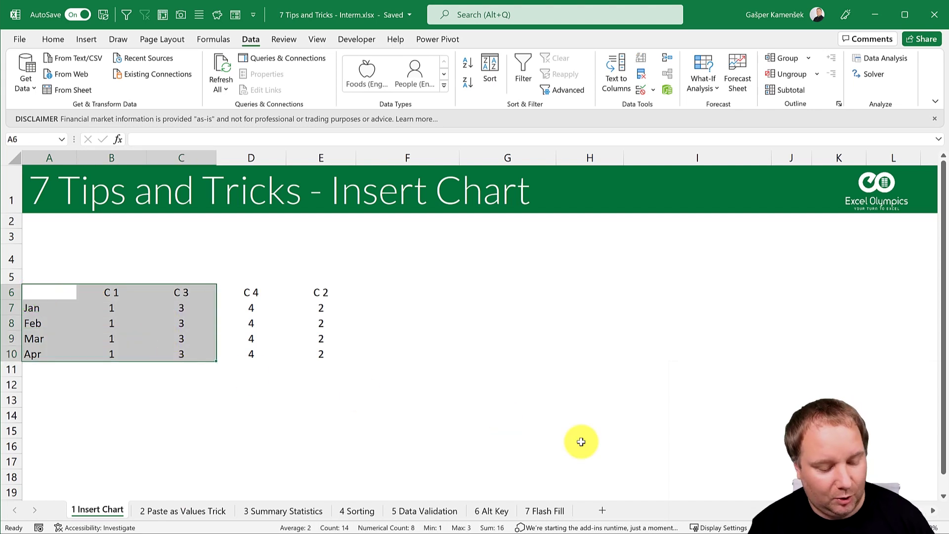
key("alt+F1")
Step: Position the chart beside the table with its legend visible, then select the C 2 header and values
left_click_drag(532, 237, 584, 294)
left_click(514, 251)
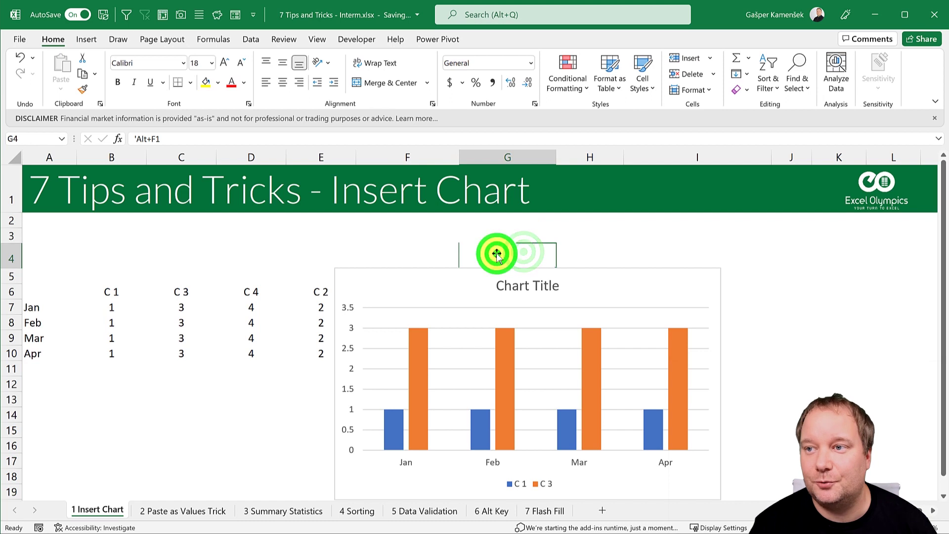
left_click(860, 271)
left_click_drag(654, 282, 660, 306)
left_click_drag(584, 305, 586, 291)
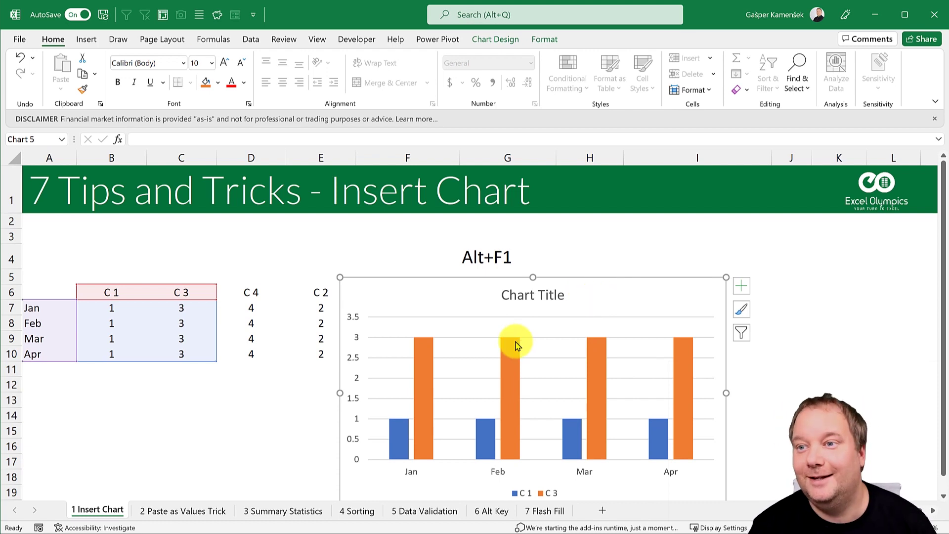
left_click_drag(319, 295, 320, 354)
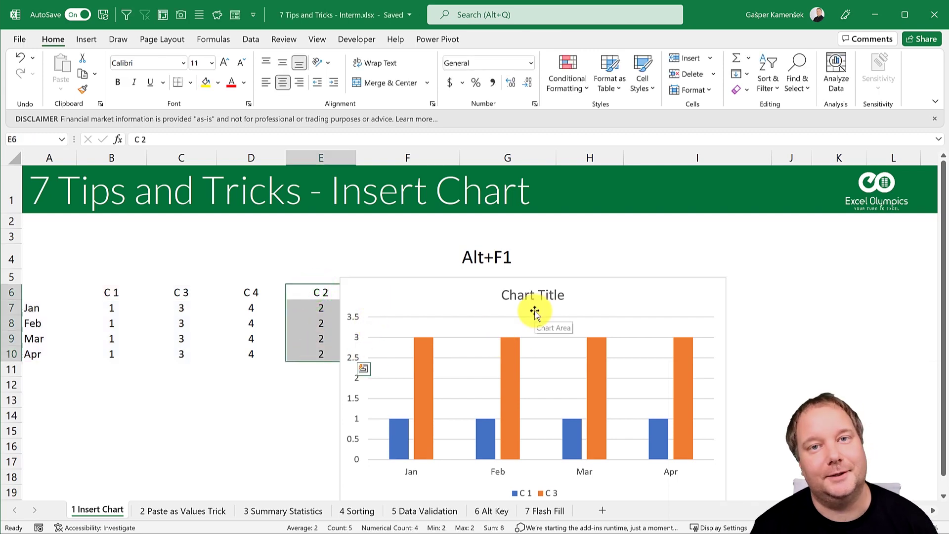
Step: Copy the C 2 header and four values and paste them into the chart as a third series
left_click(444, 294)
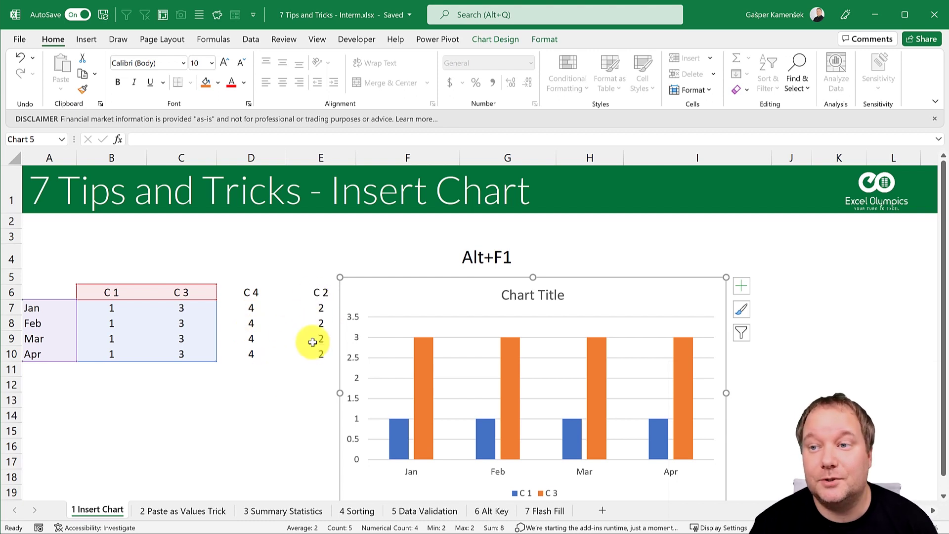
left_click_drag(321, 292, 321, 357)
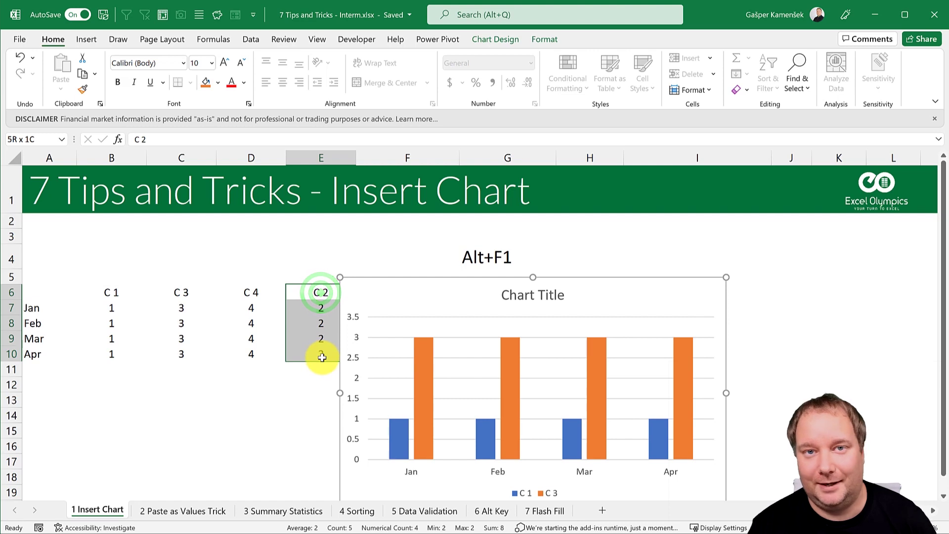
left_click_drag(286, 327, 152, 329)
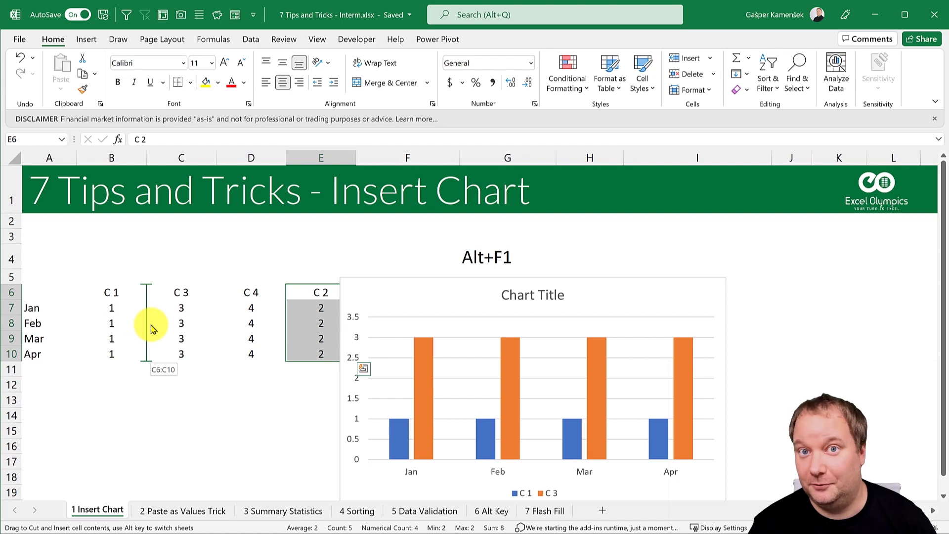
left_click_drag(152, 328, 303, 335)
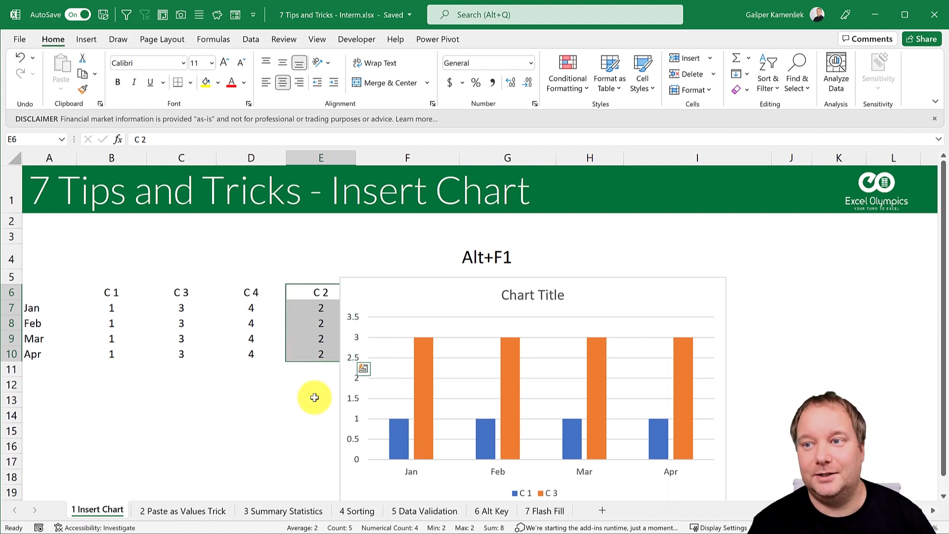
left_click_drag(376, 301, 417, 296)
left_click_drag(322, 293, 329, 352)
key("ctrl+c")
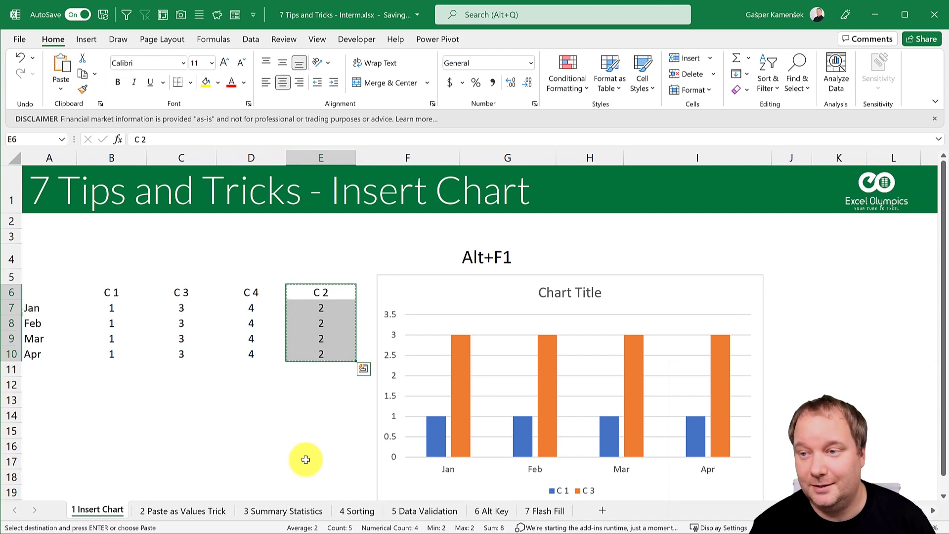
left_click(412, 286)
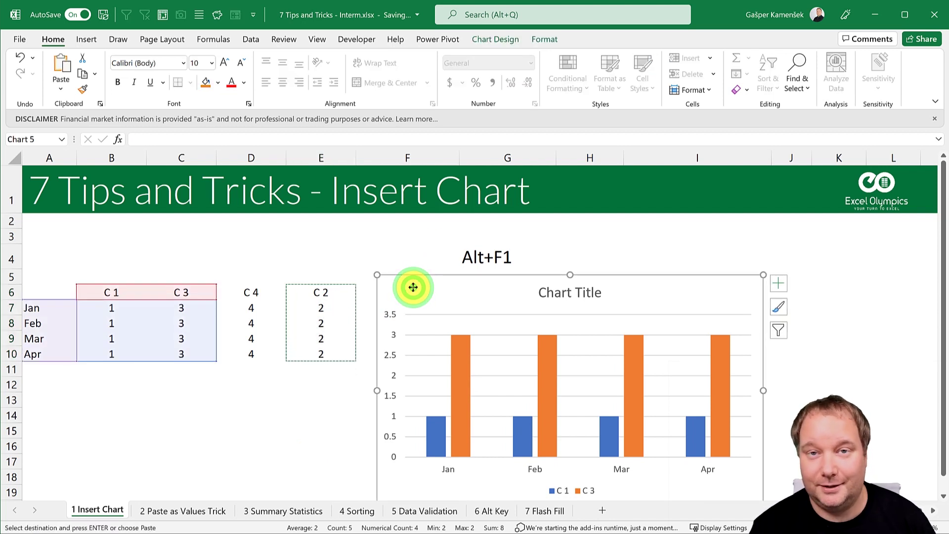
key("ctrl+v")
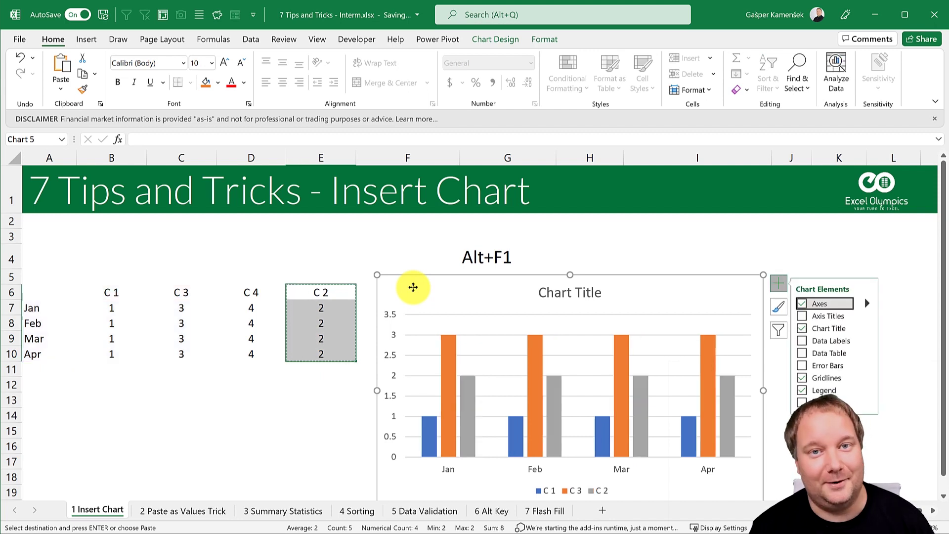
left_click(190, 399)
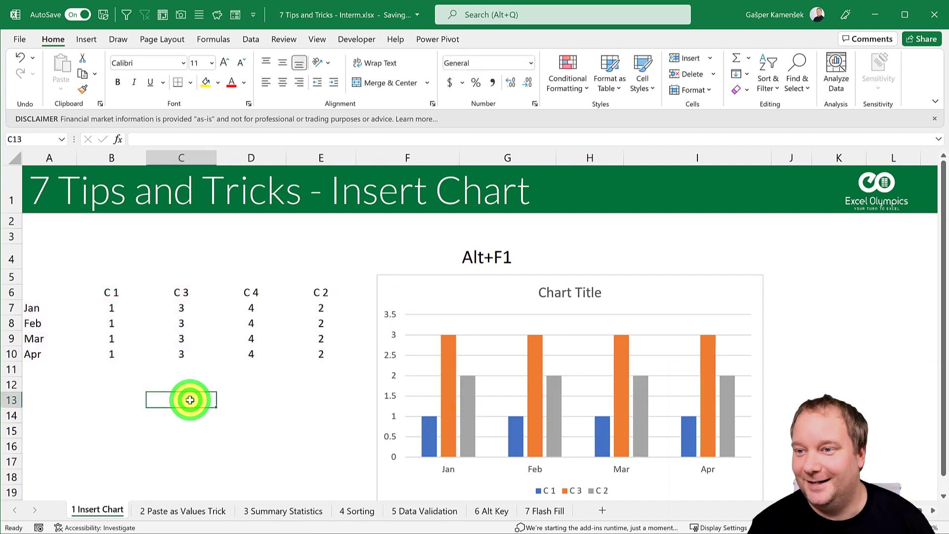
left_click_drag(398, 292, 388, 288)
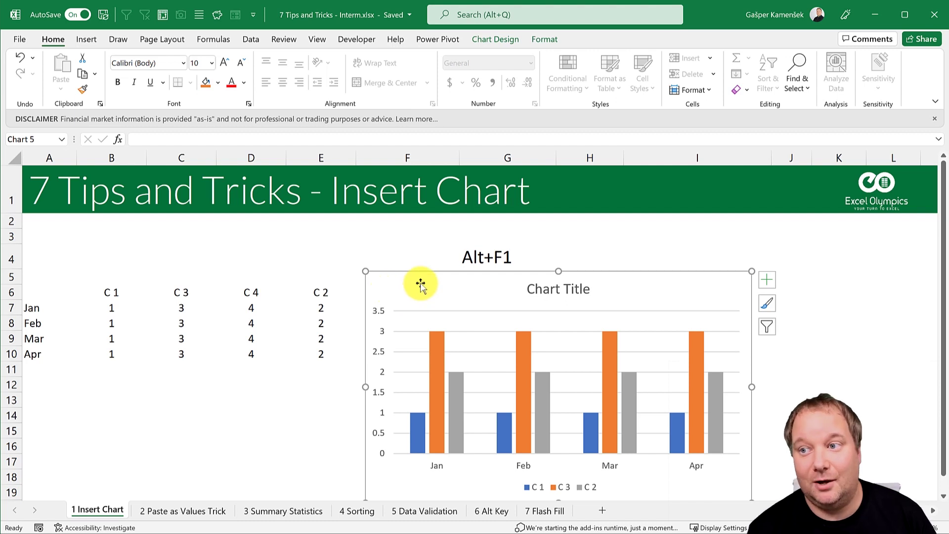
Step: Select the column chart and open Change Chart Type from the Chart Design tab
left_click(445, 286)
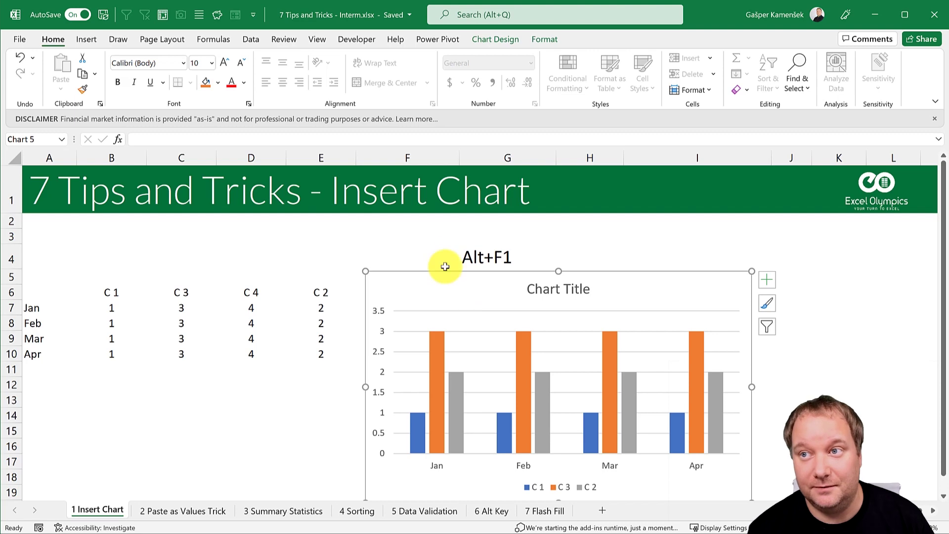
left_click(506, 41)
left_click(546, 39)
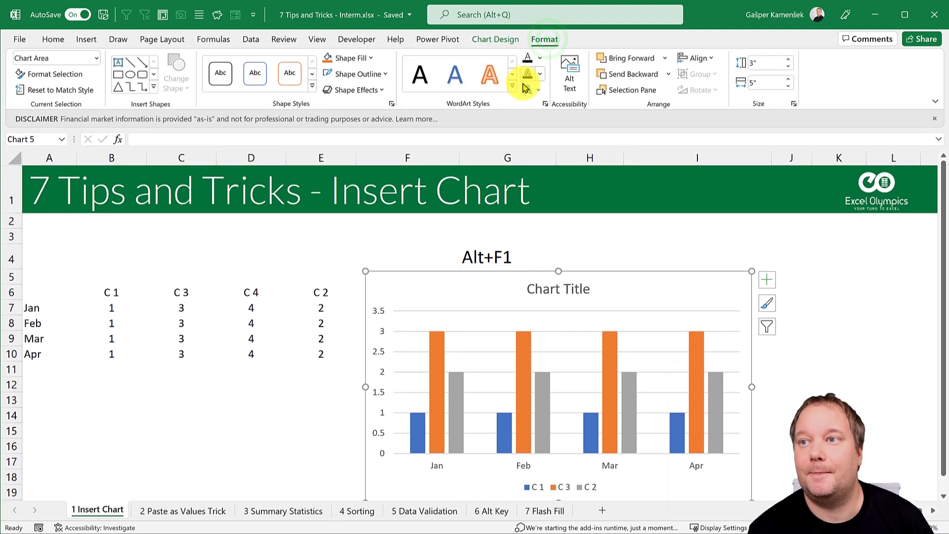
left_click(495, 39)
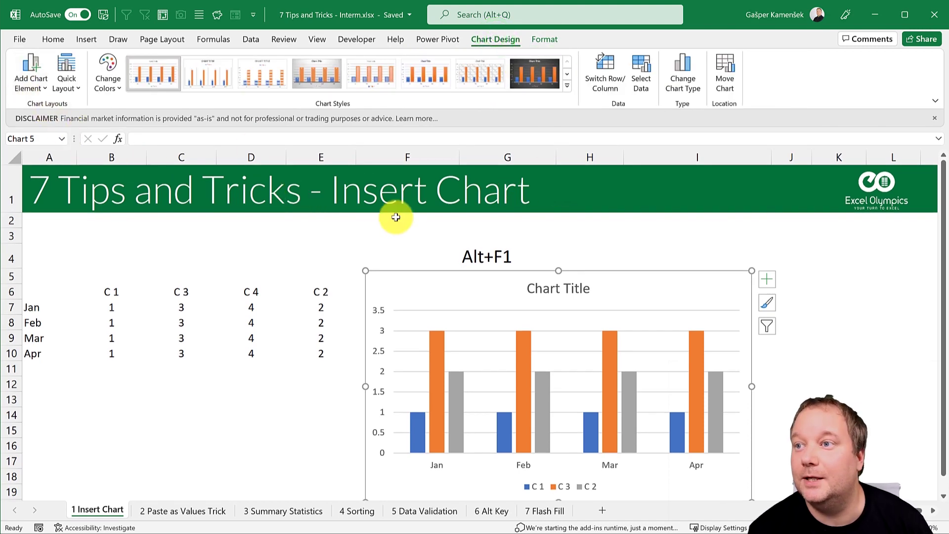
left_click(668, 70)
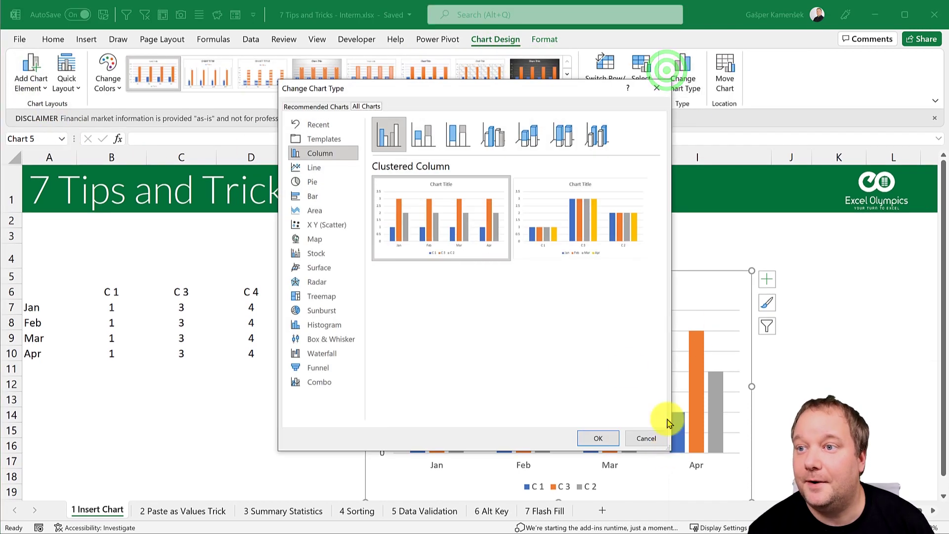
Step: Set Stacked Bar as the default chart type, then cancel, leaving this chart as clustered columns
left_click(317, 195)
mouse_move(424, 222)
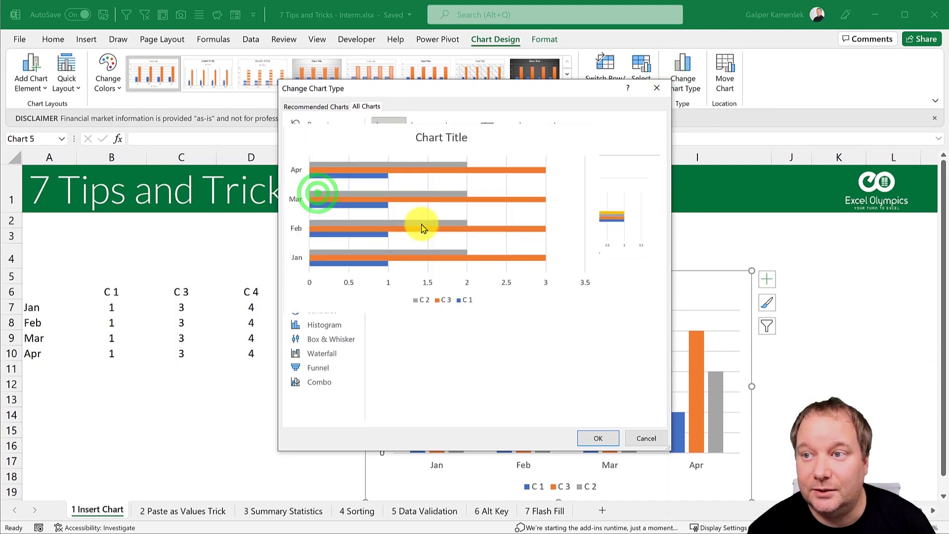
left_click(474, 223)
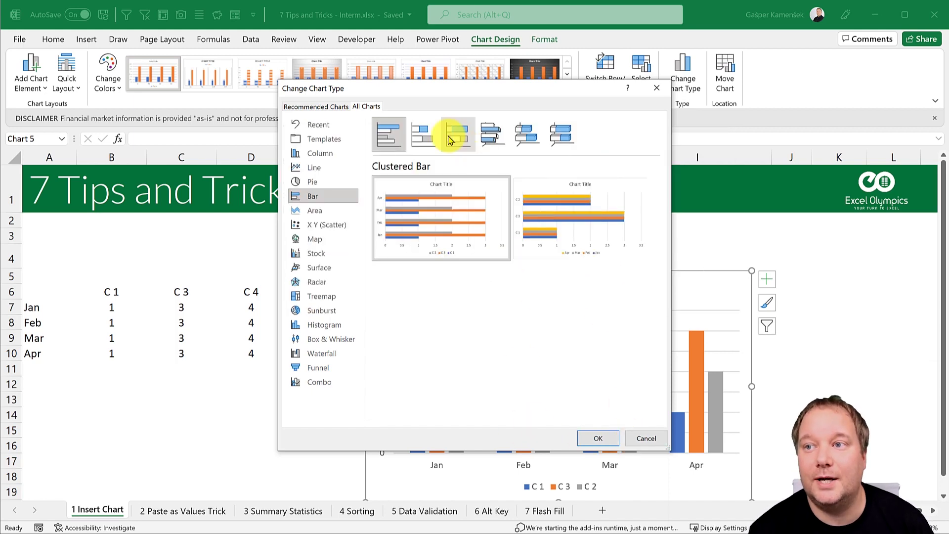
right_click(429, 134)
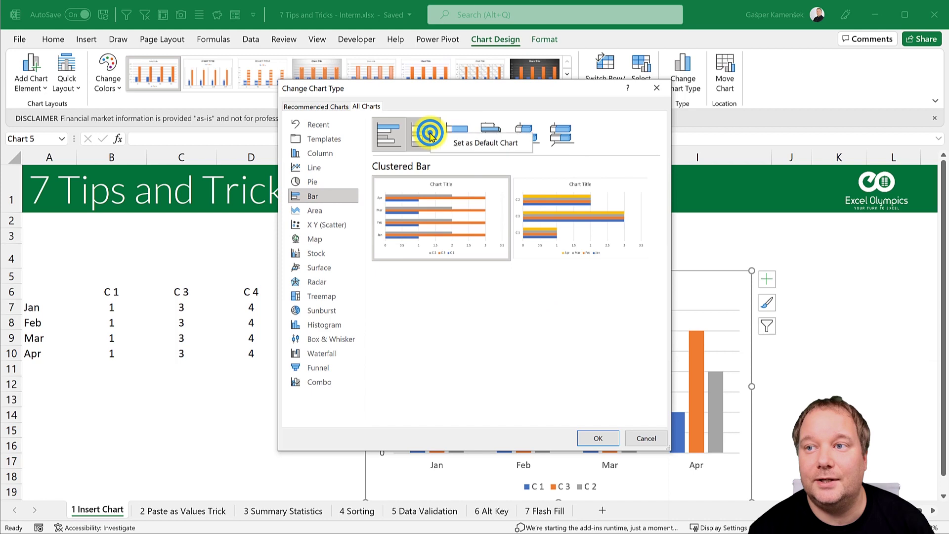
left_click(470, 145)
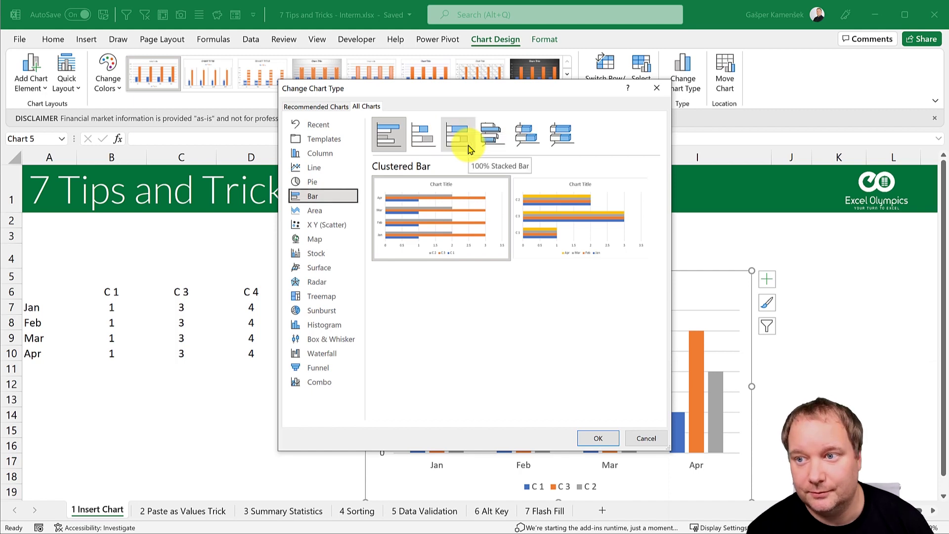
left_click(652, 438)
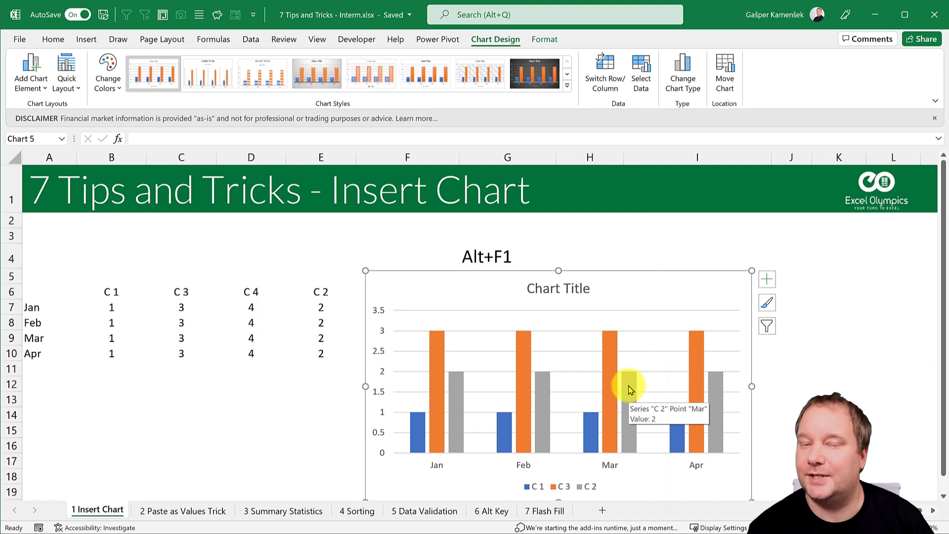
left_click(767, 279)
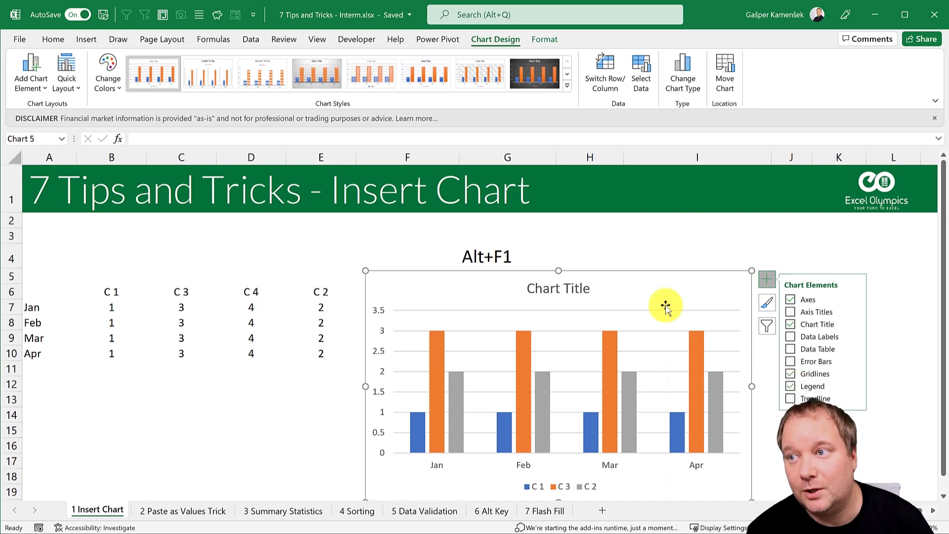
left_click(652, 292)
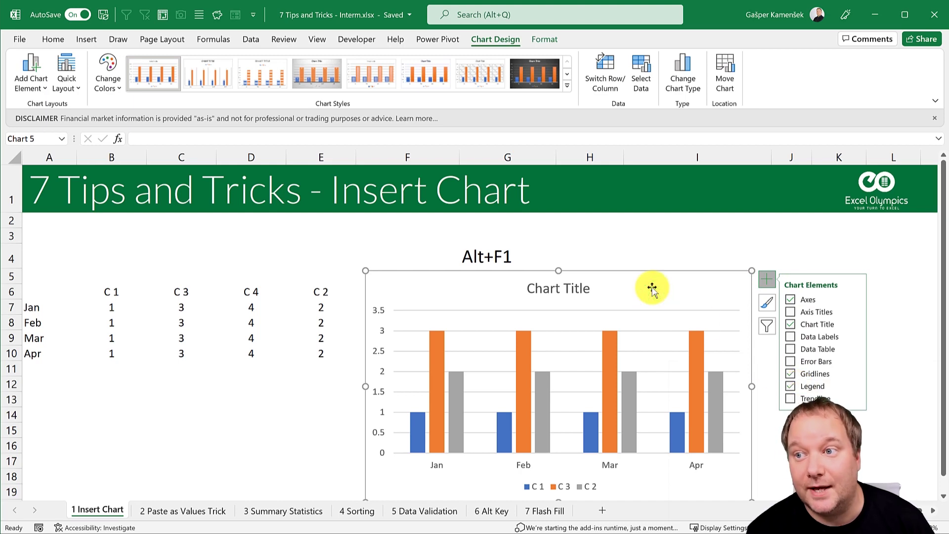
right_click(652, 288)
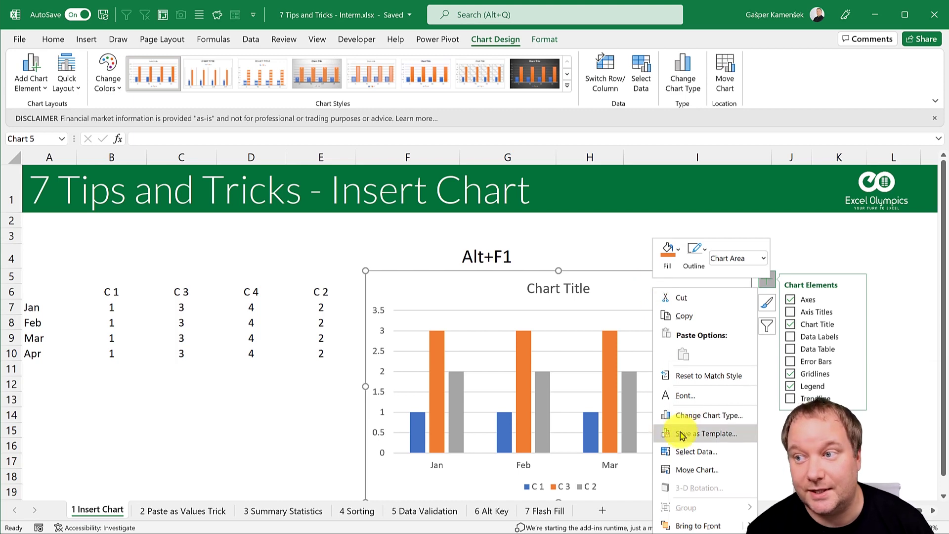
left_click(611, 294)
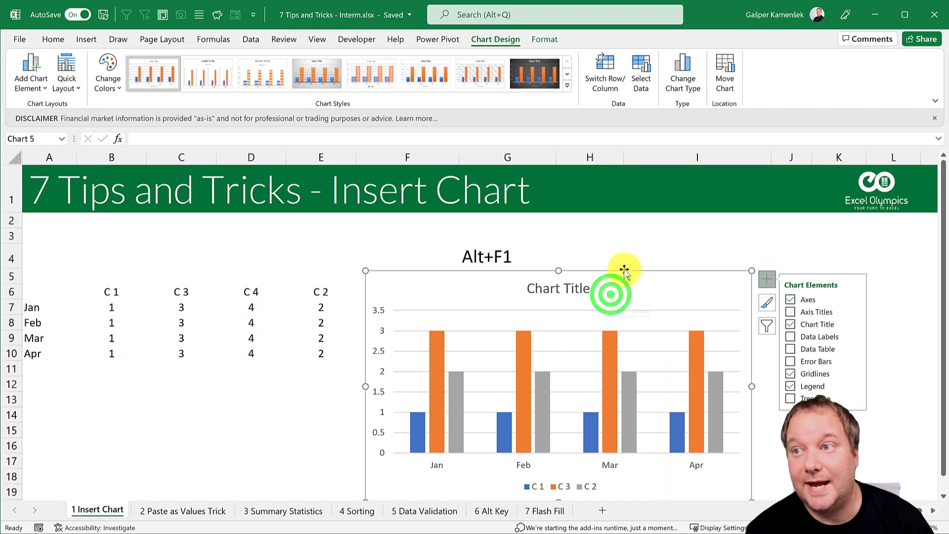
left_click(681, 76)
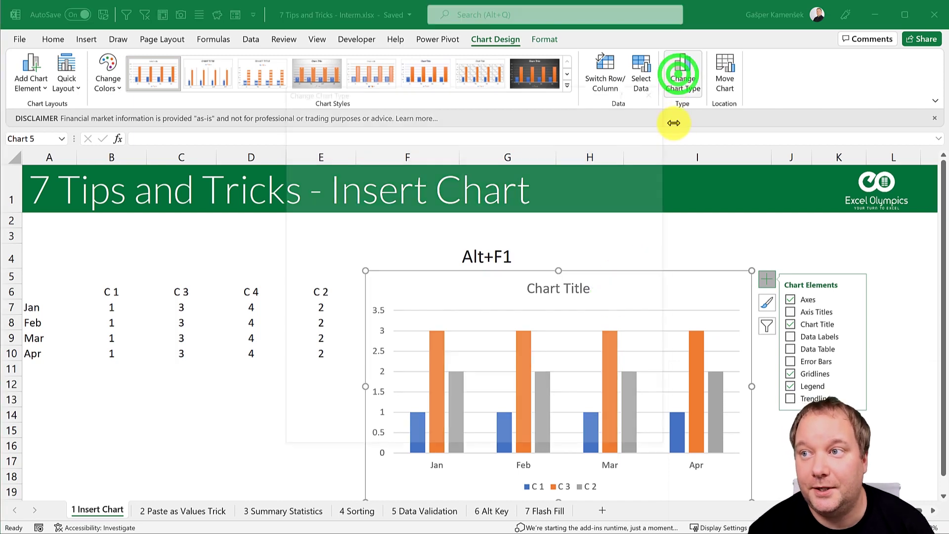
left_click(308, 141)
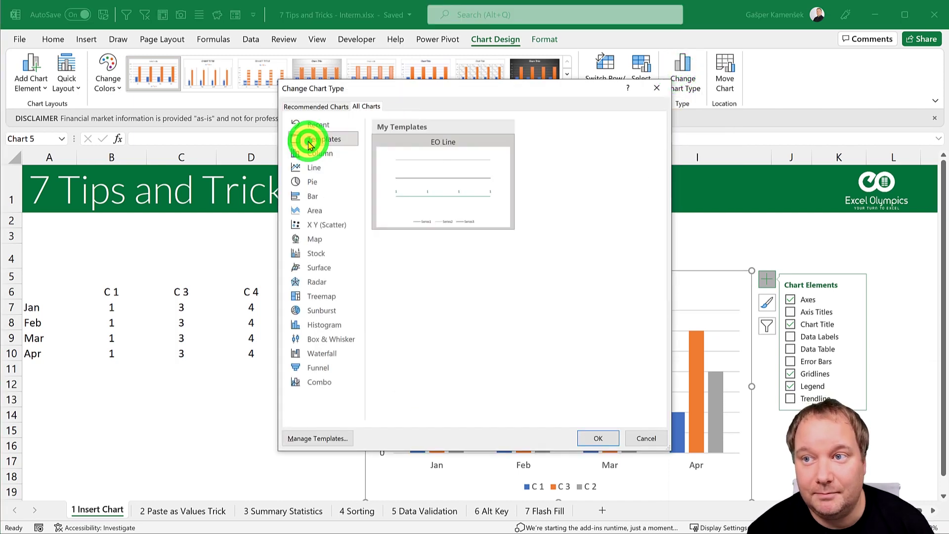
right_click(429, 184)
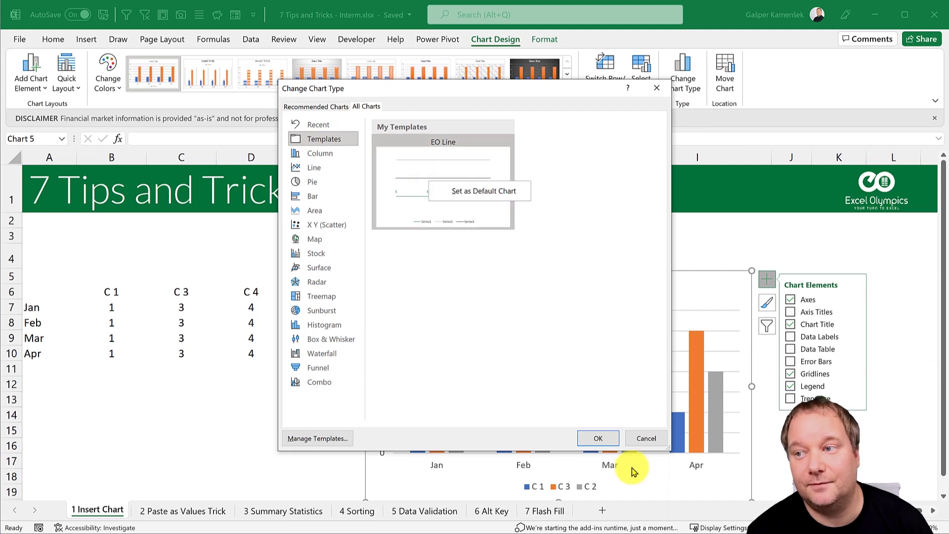
left_click(647, 438)
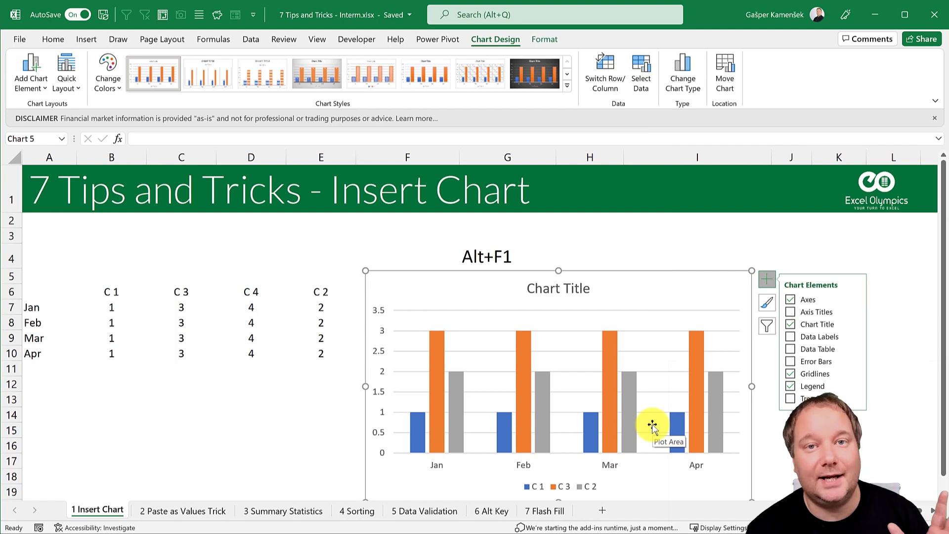
left_click(679, 289)
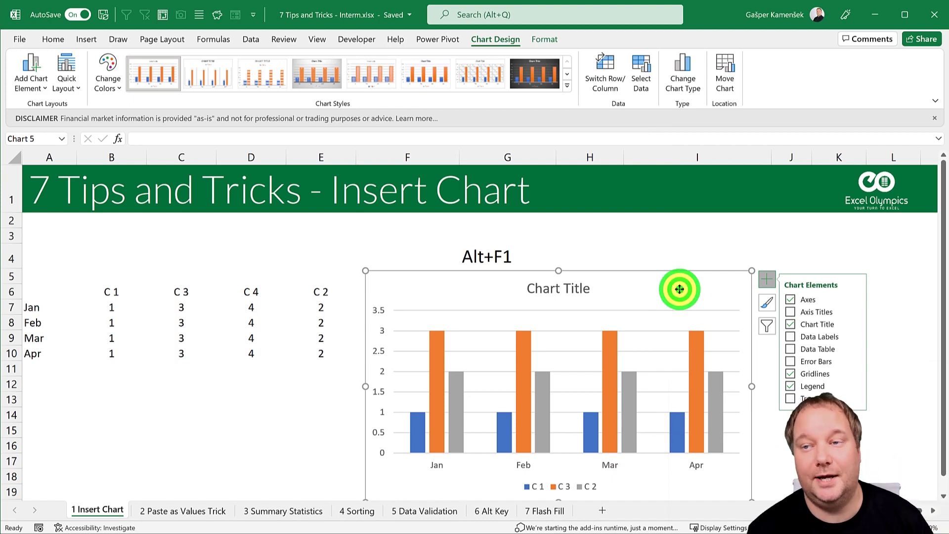
left_click(699, 239)
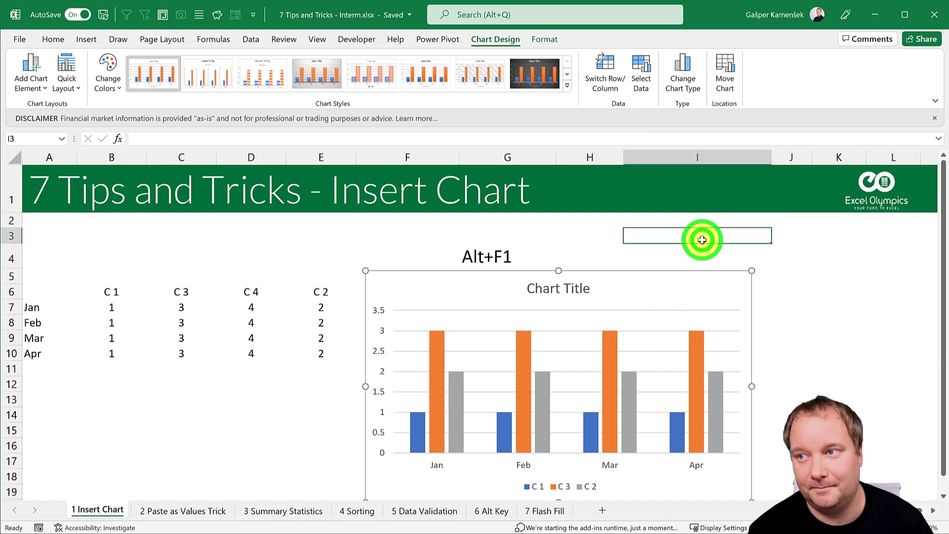
Step: Open the '2 Paste as Values Trick' sheet and copy the RANDBETWEEN block B5:F15
left_click(187, 510)
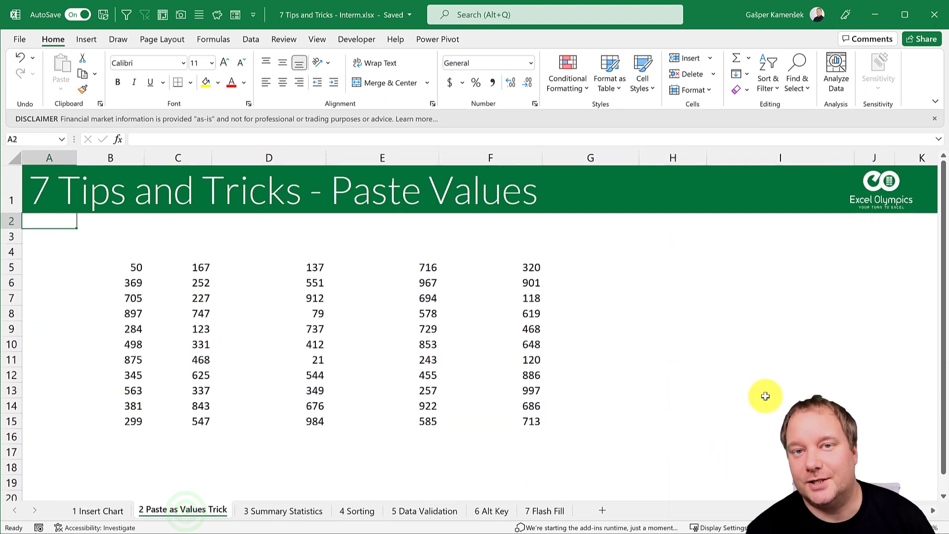
left_click_drag(132, 267, 486, 419)
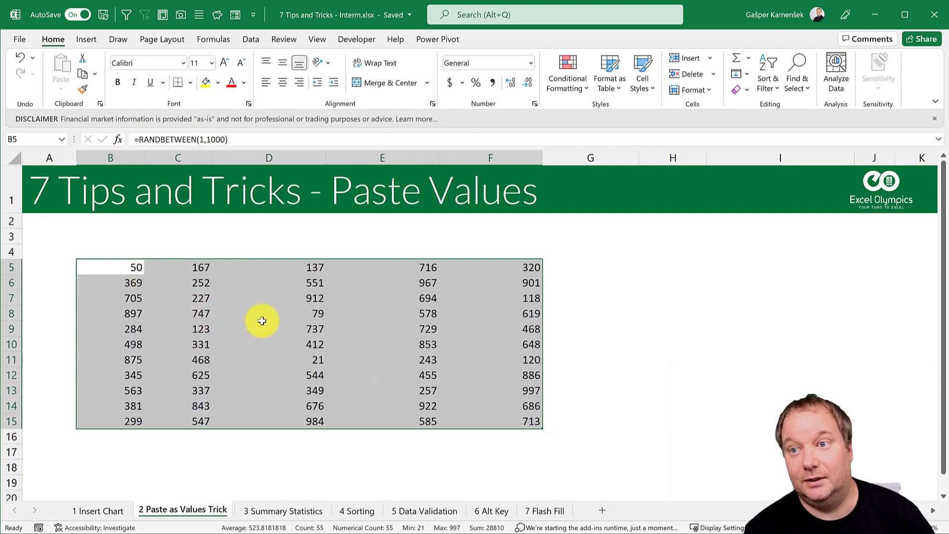
key("ctrl+c")
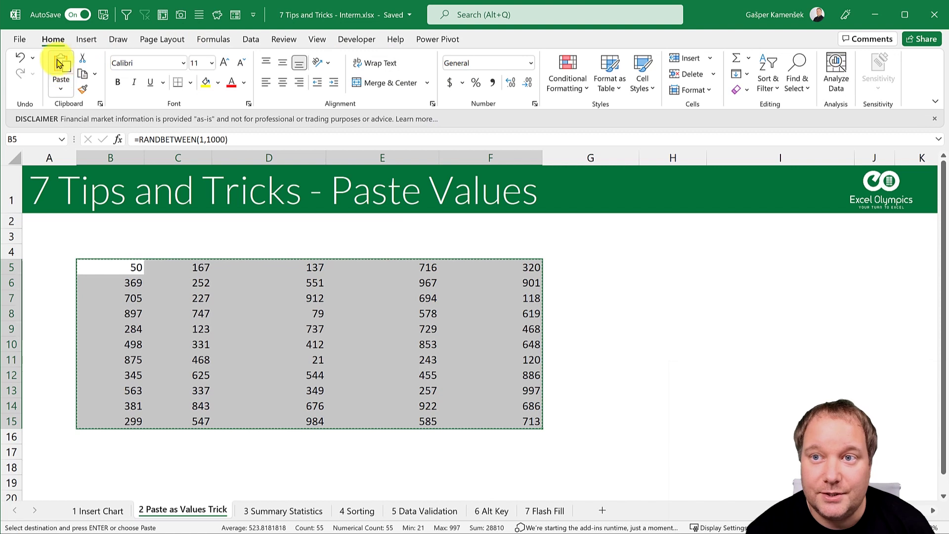
Step: Paste B5:F15 over itself as Values only, then undo back to the RANDBETWEEN formulas
left_click(60, 91)
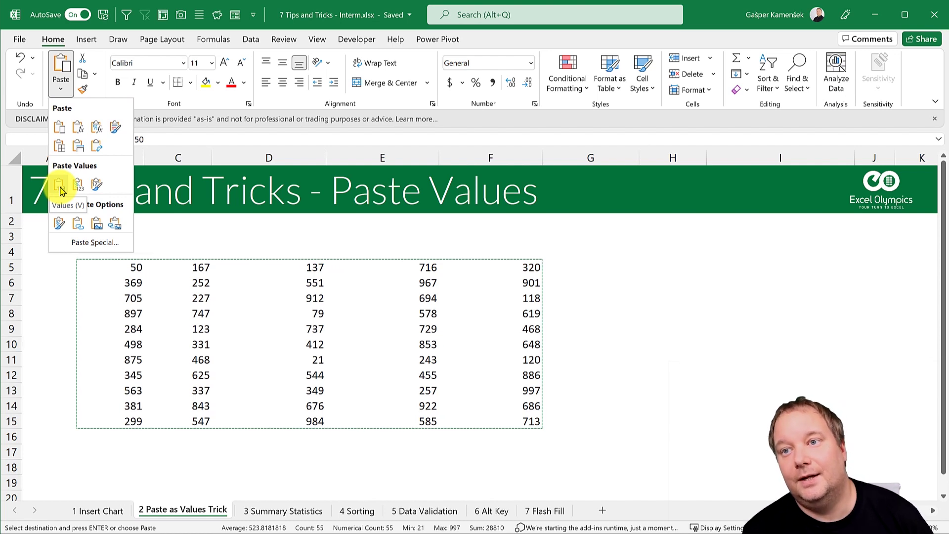
left_click(126, 296)
right_click(124, 274)
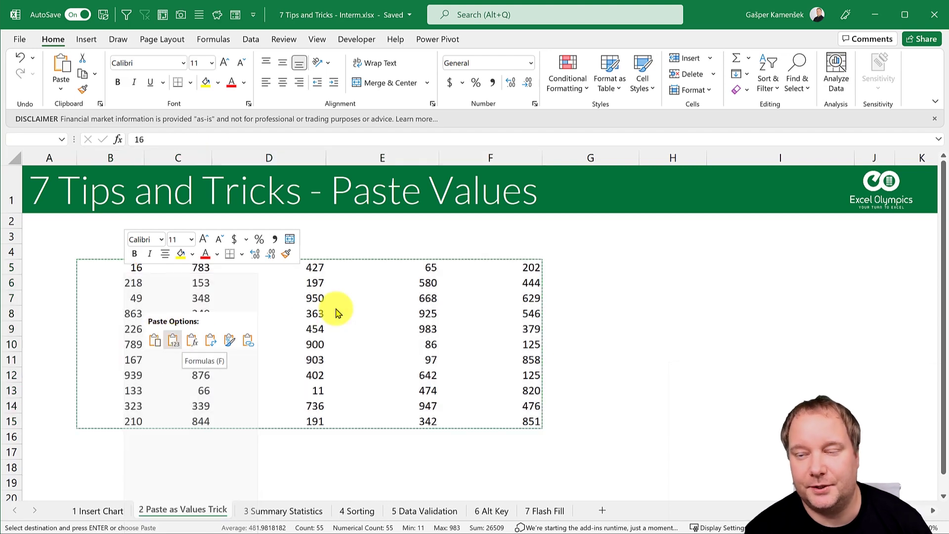
left_click(439, 269)
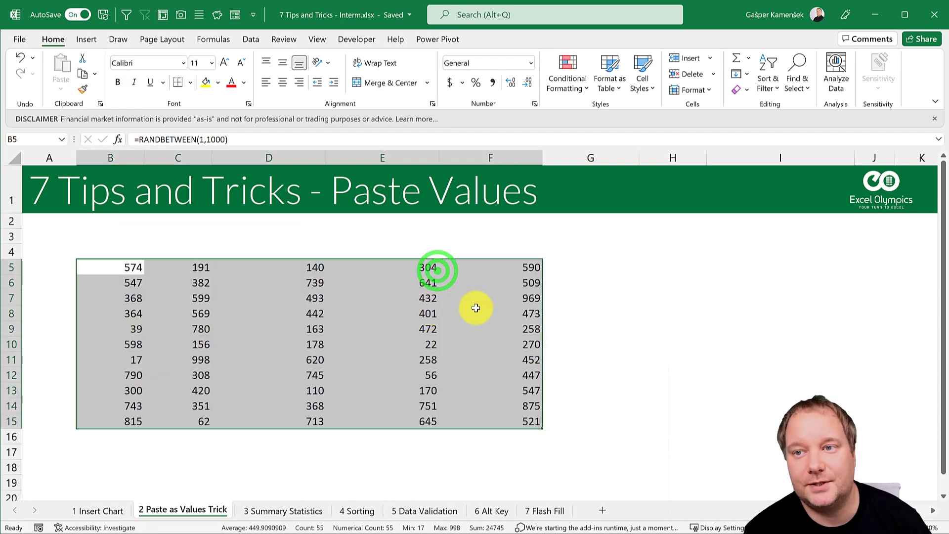
key("F9")
Step: Right-drag B5:F15 onto itself with Copy Here as Values Only, then undo it
left_click_drag(128, 267, 514, 420)
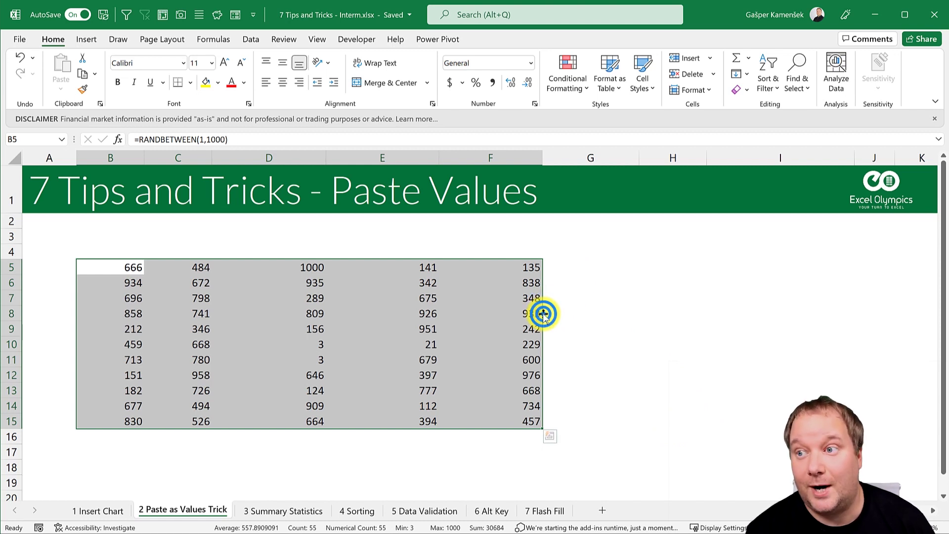
right_click(543, 314)
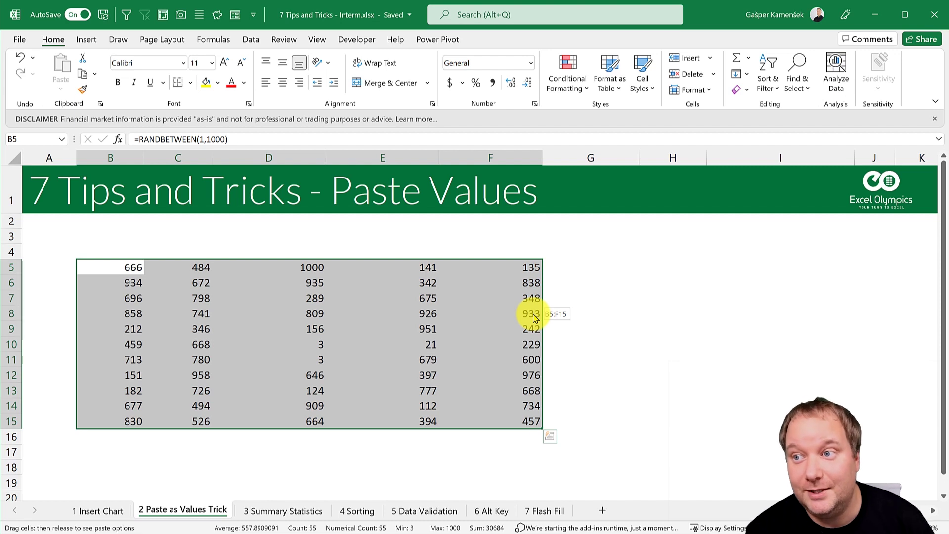
right_click(534, 317)
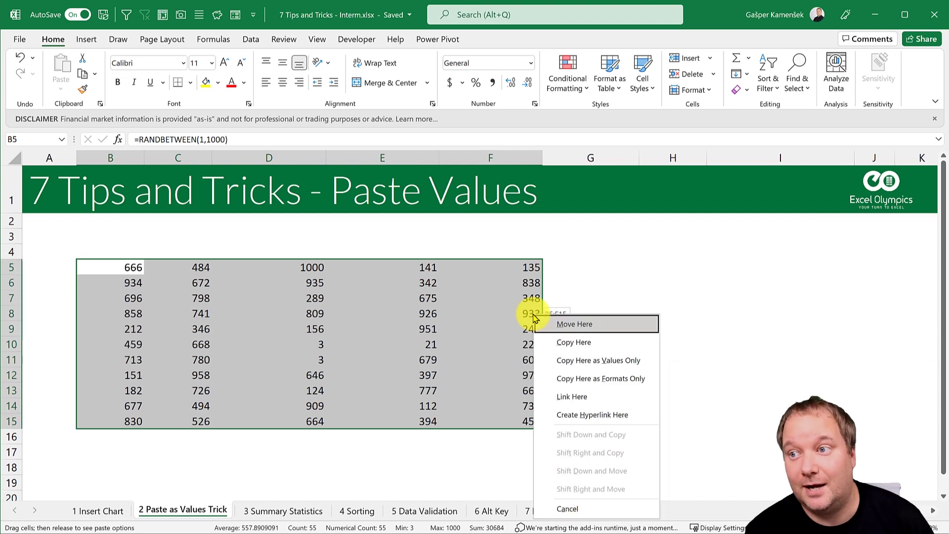
left_click(618, 361)
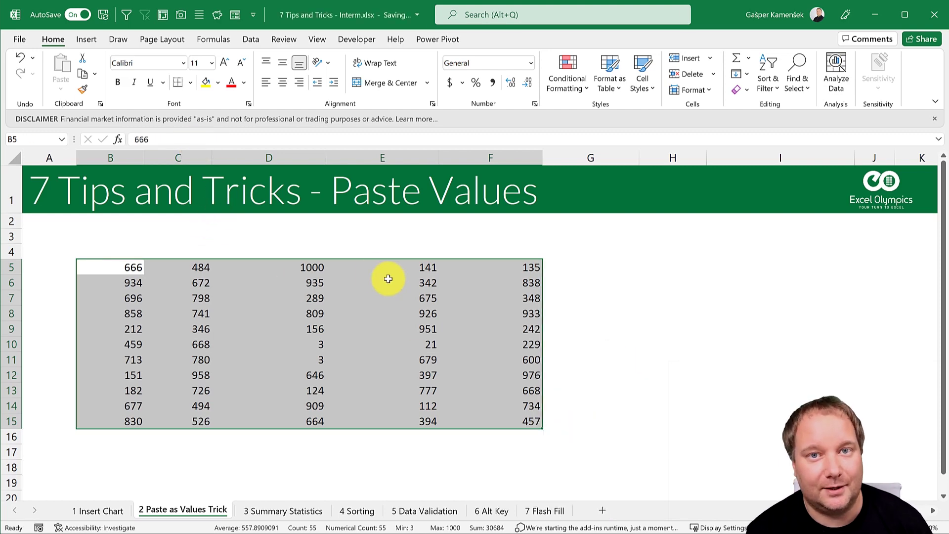
key("ctrl+z")
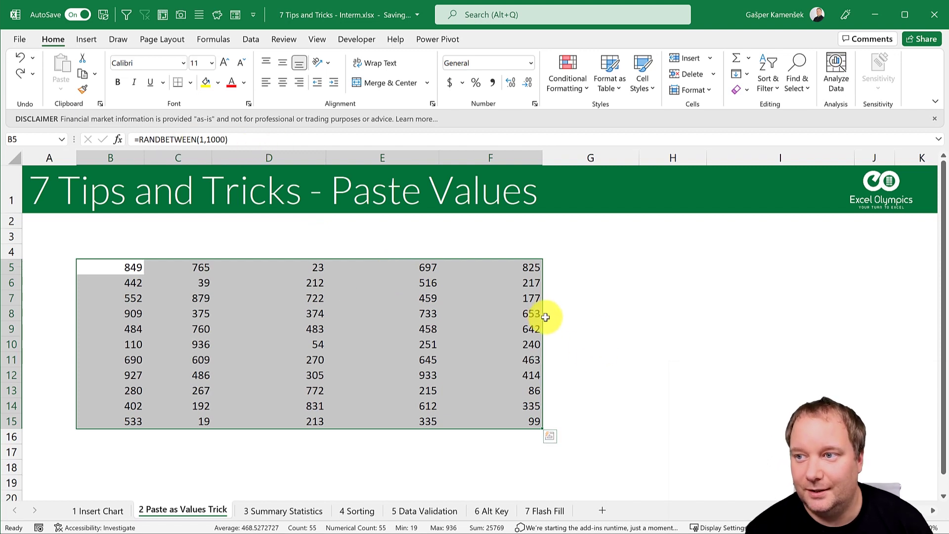
Step: Convert B5:F15 to fixed values in place, then go to the '3 Summary Statistics' sheet
left_click_drag(542, 324, 541, 328)
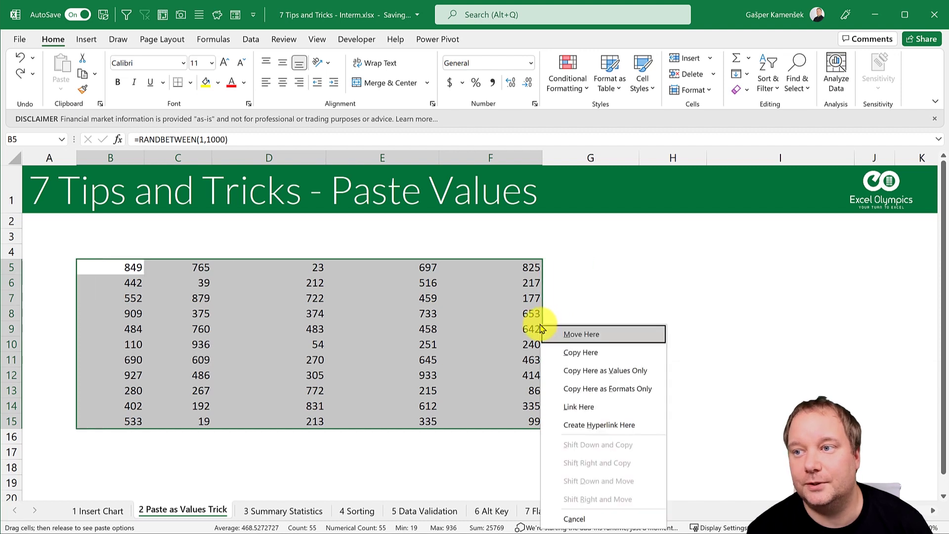
left_click(604, 371)
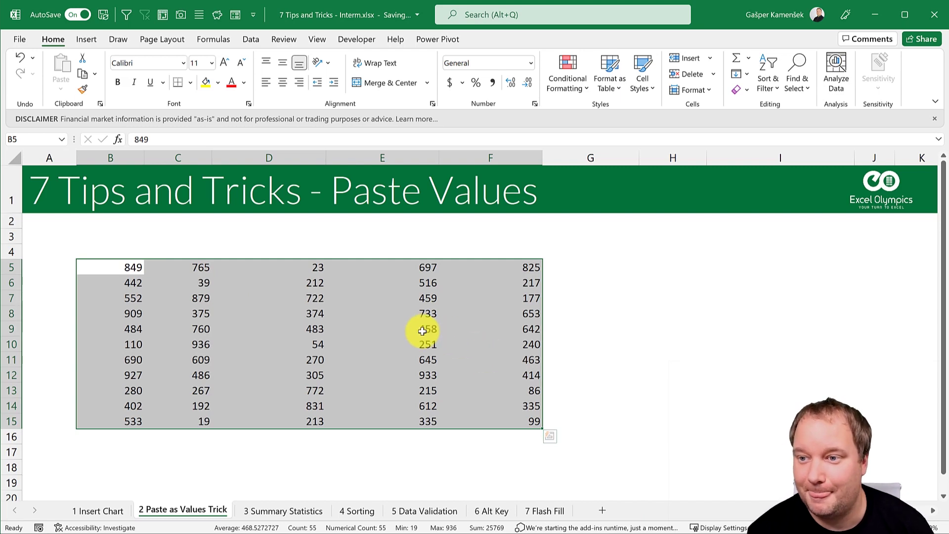
left_click(283, 509)
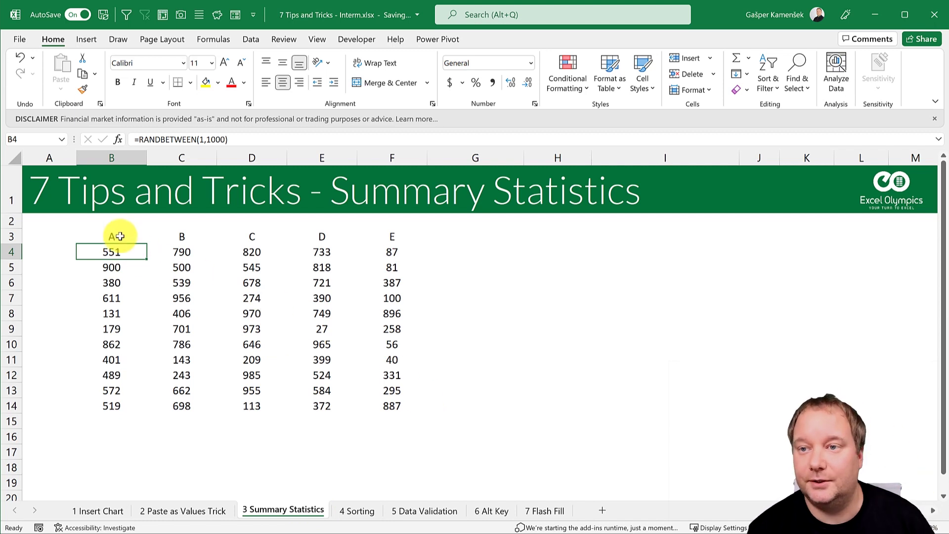
Step: Select the A–E table B3:F14 and choose Descriptive Statistics from Data Analysis
left_click_drag(119, 237, 376, 406)
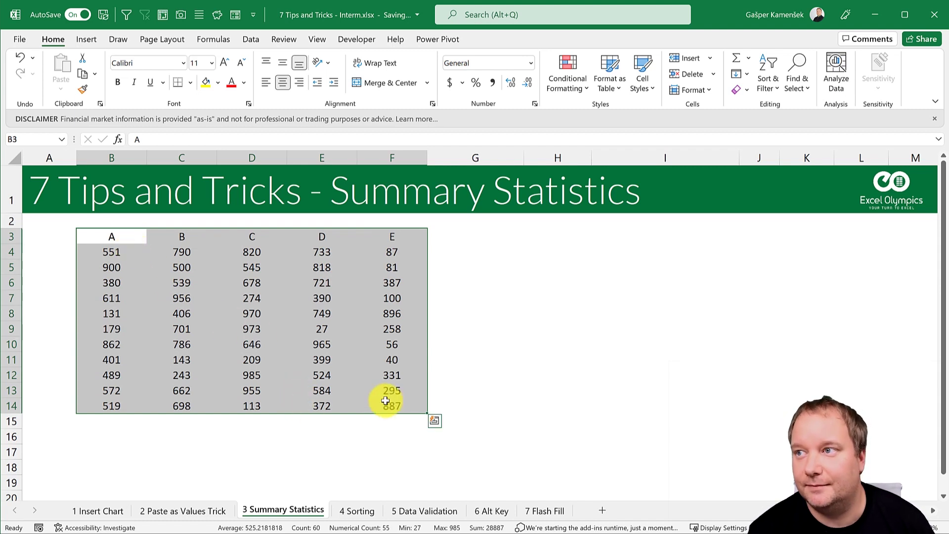
left_click(252, 40)
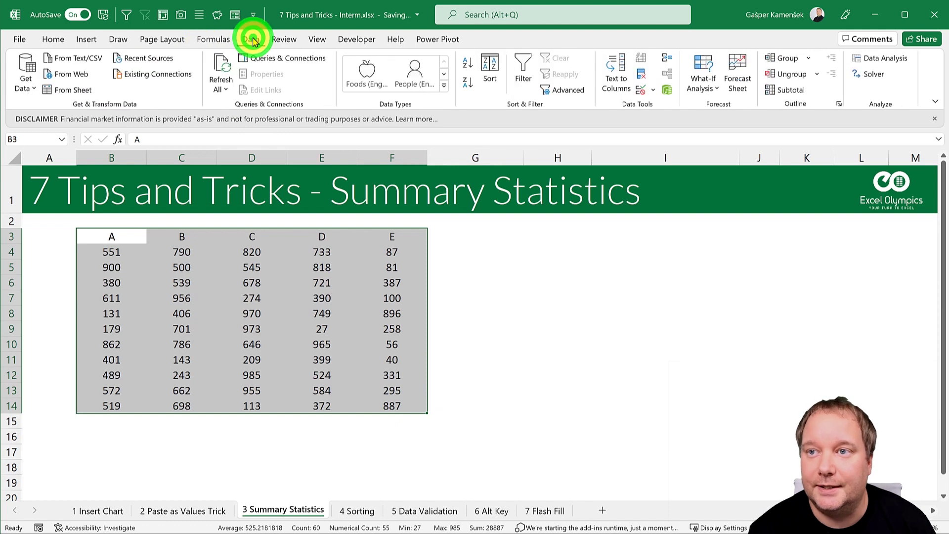
left_click(885, 60)
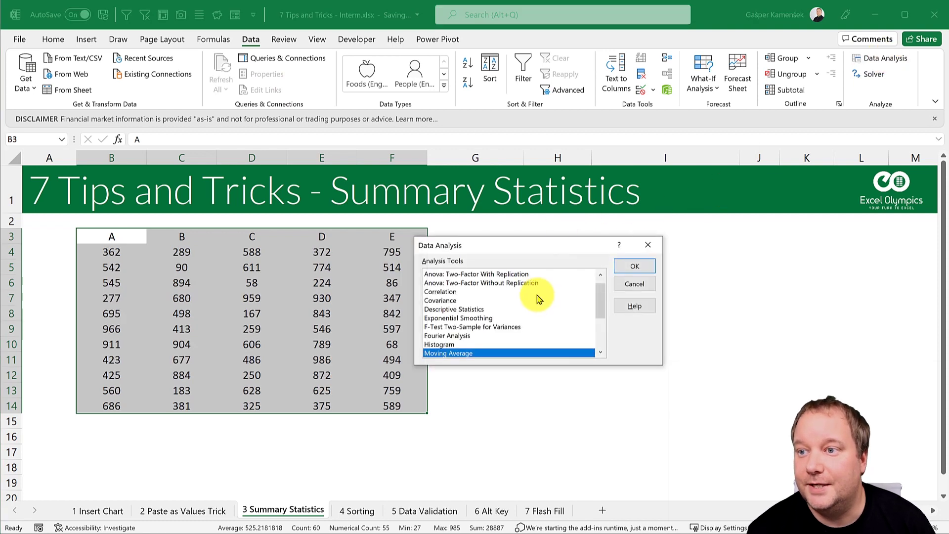
left_click(477, 309)
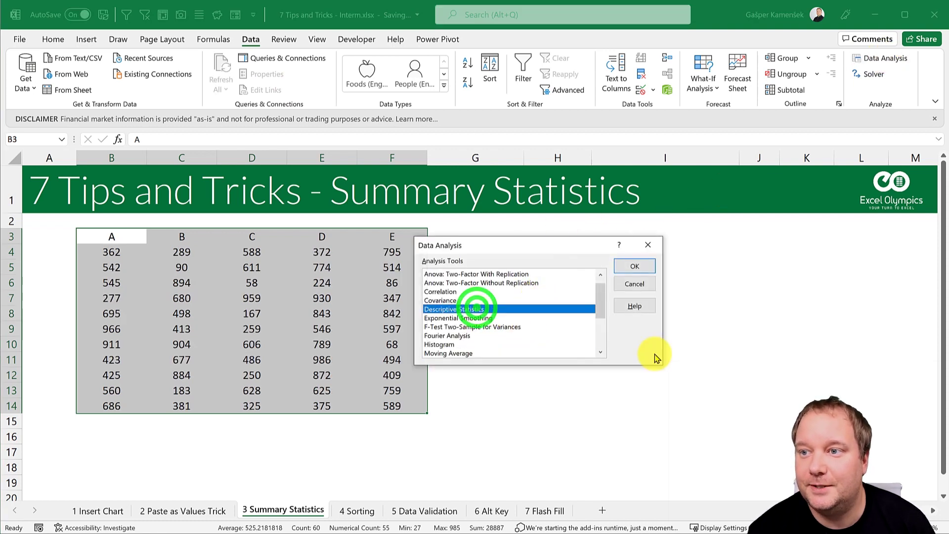
left_click(638, 266)
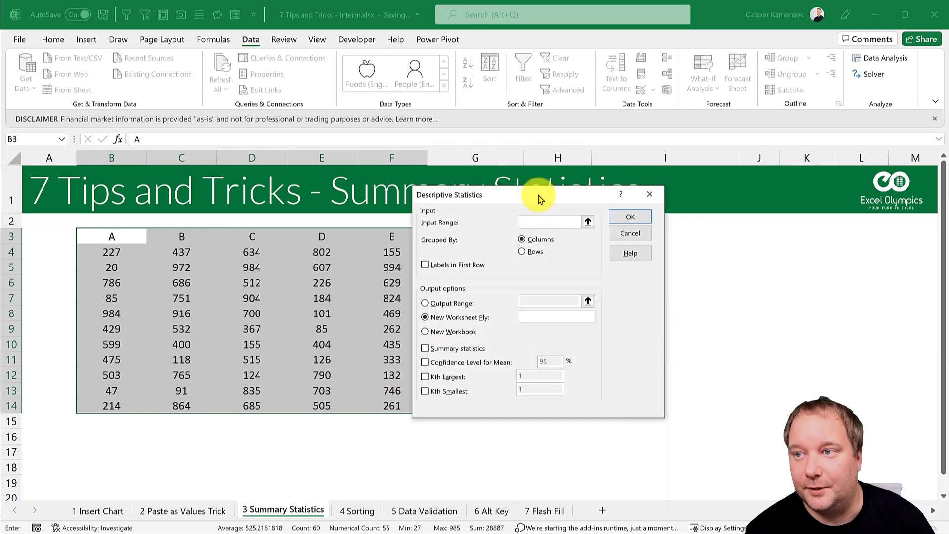
Step: Run Descriptive Statistics on B3:F14 with Labels in First Row and Summary statistics to a new worksheet
left_click_drag(539, 198, 574, 209)
left_click(568, 232)
left_click_drag(101, 236, 378, 403)
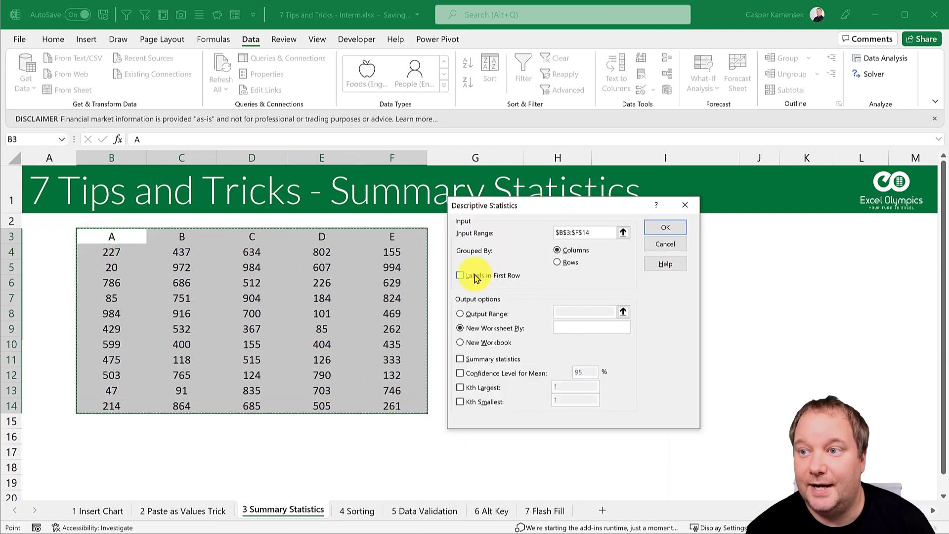
left_click(460, 276)
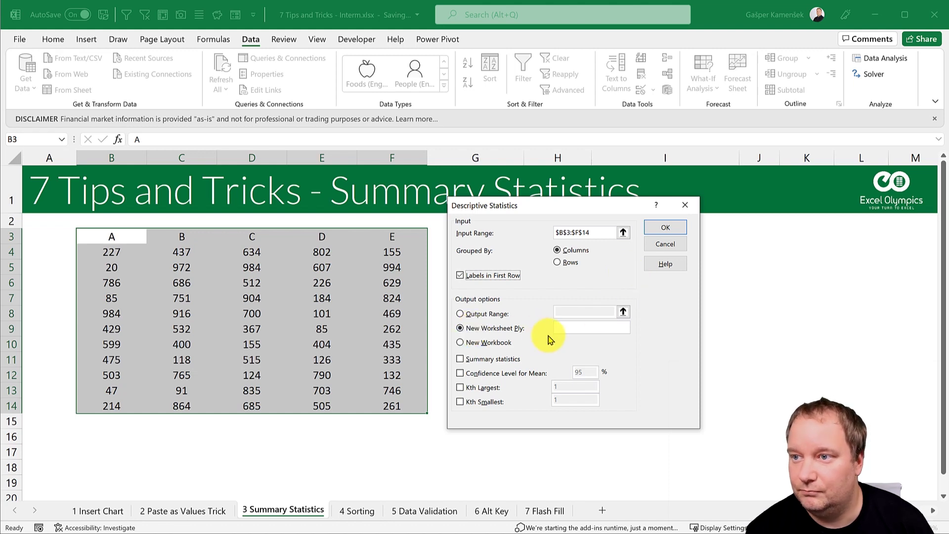
left_click(461, 359)
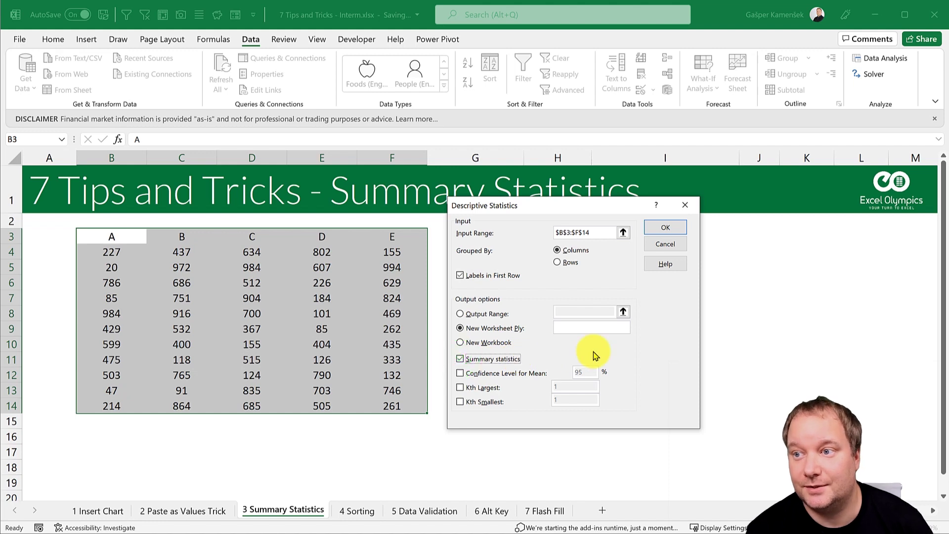
left_click(656, 225)
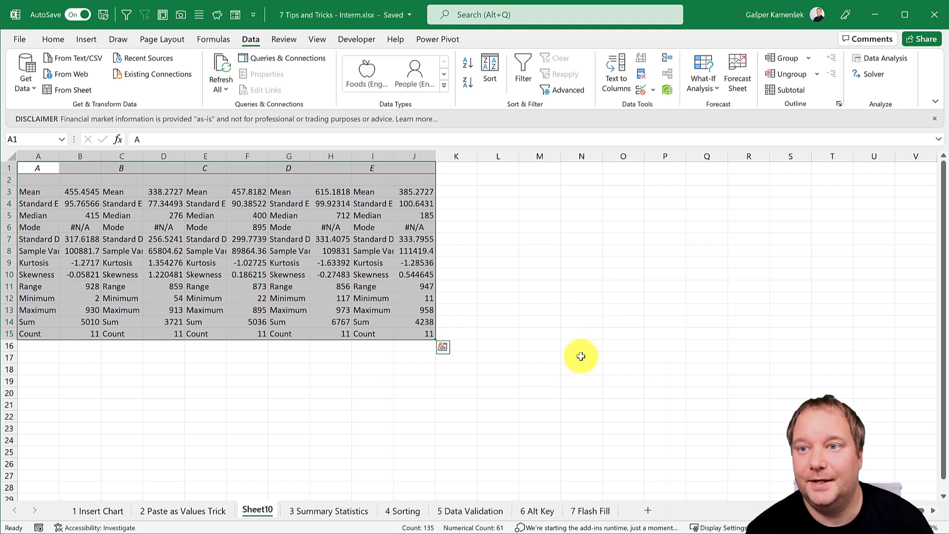
Step: Select the statistics output blocks for columns A, B, D and C on Sheet10
left_click(151, 225)
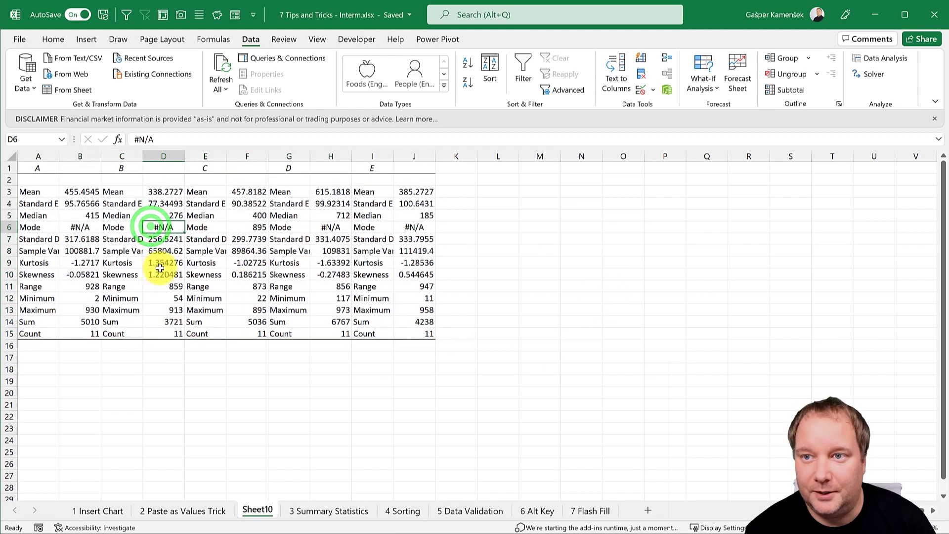
left_click_drag(38, 166, 74, 333)
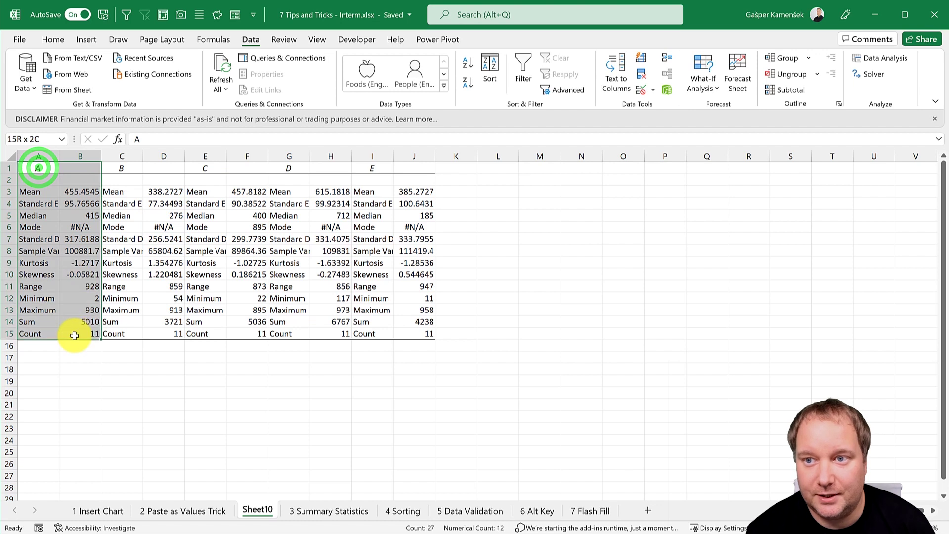
left_click_drag(121, 168, 144, 333)
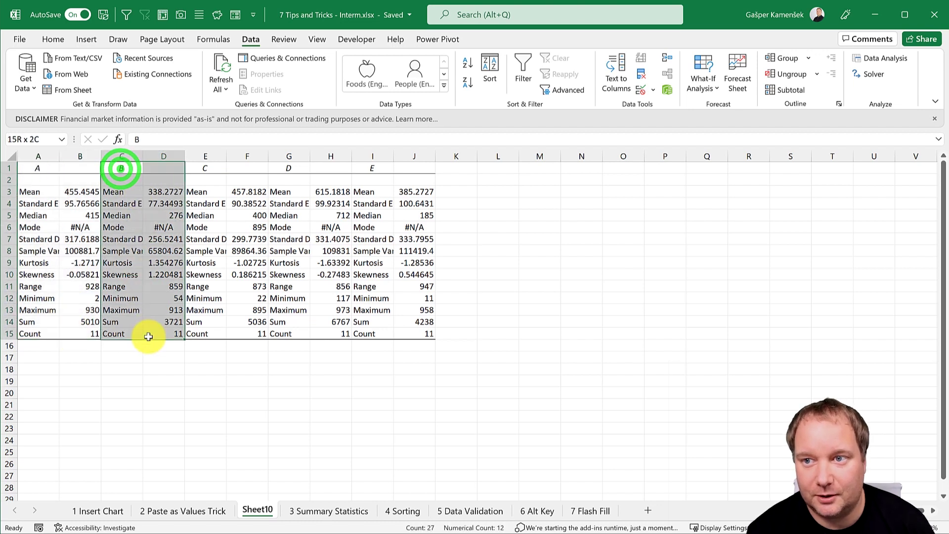
left_click_drag(297, 167, 329, 335)
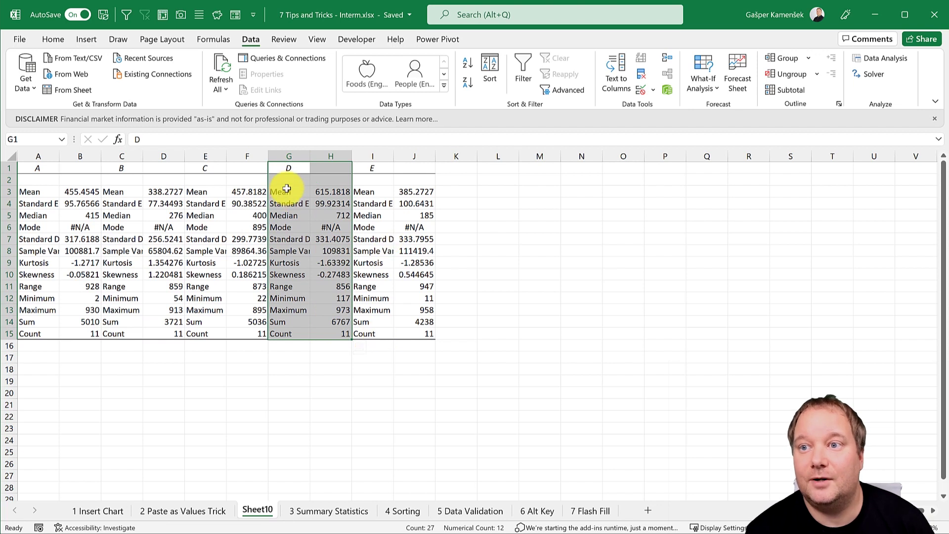
left_click_drag(200, 167, 240, 332)
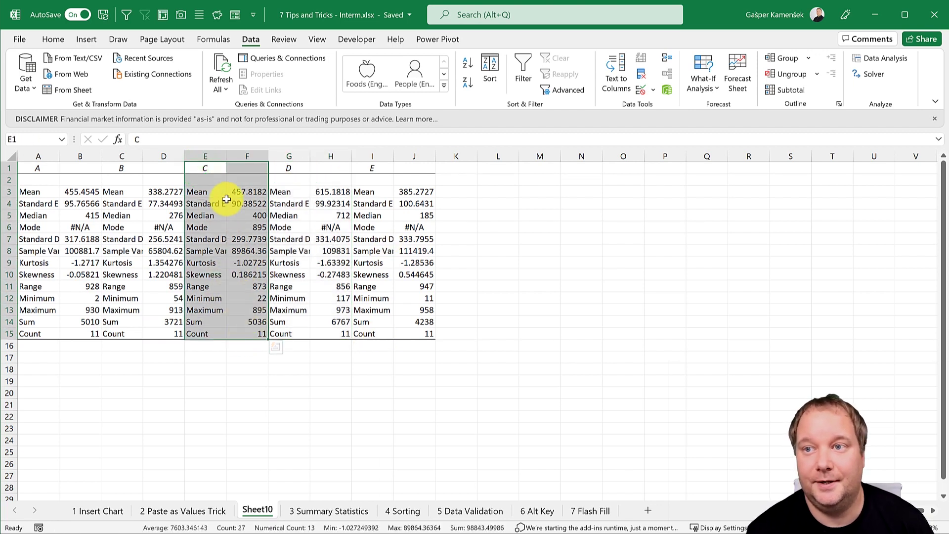
Step: Autofit column E so Standard Deviation shows in full, then select the values F3:F14
left_click(247, 192)
left_click(247, 205)
double_click(227, 156)
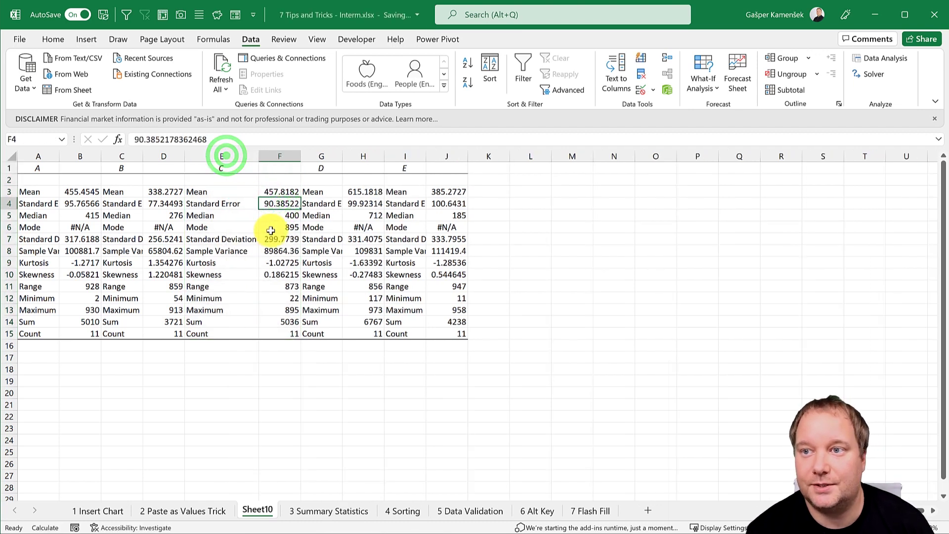
left_click(282, 216)
left_click(282, 228)
left_click(282, 239)
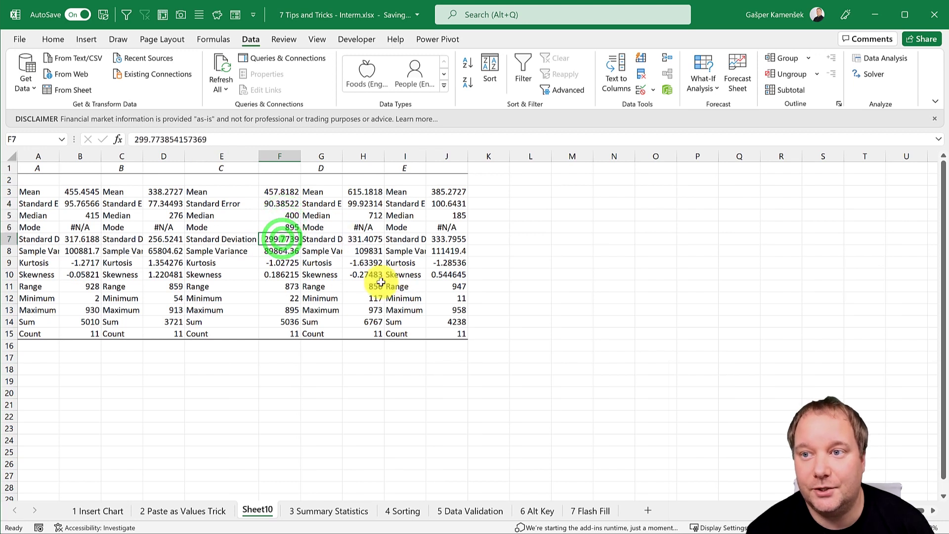
left_click_drag(279, 191, 272, 332)
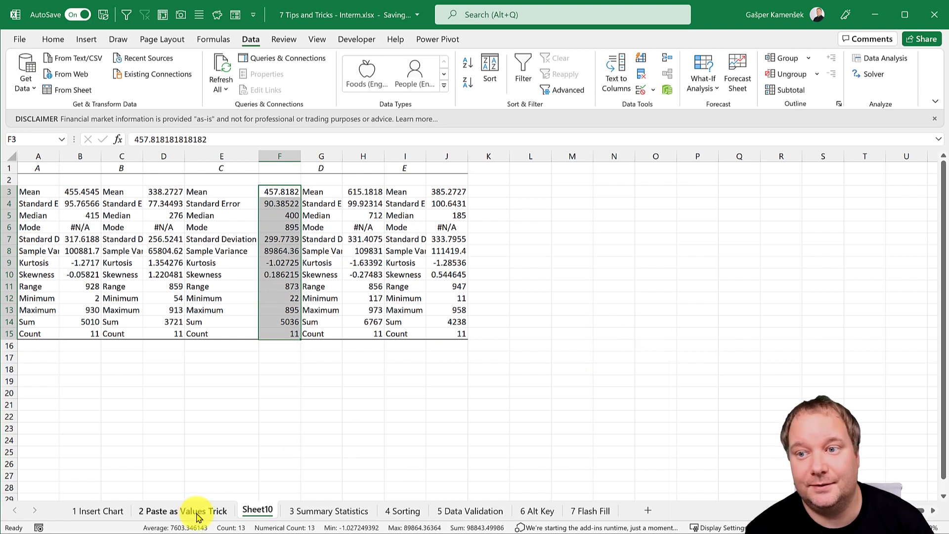
Step: Inspect the RANDBETWEEN values in E7 and D4 on '3 Summary Statistics', then go to '4 Sorting'
left_click(302, 510)
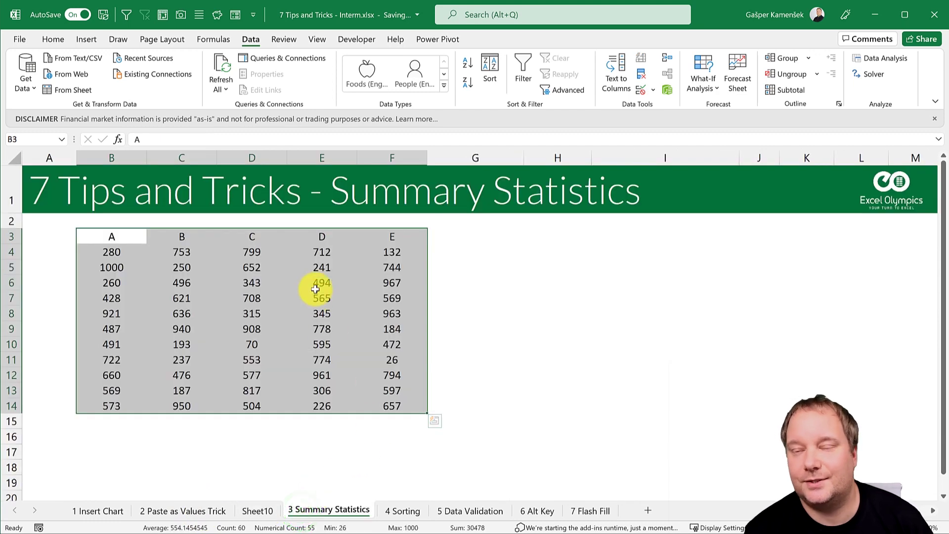
left_click(320, 292)
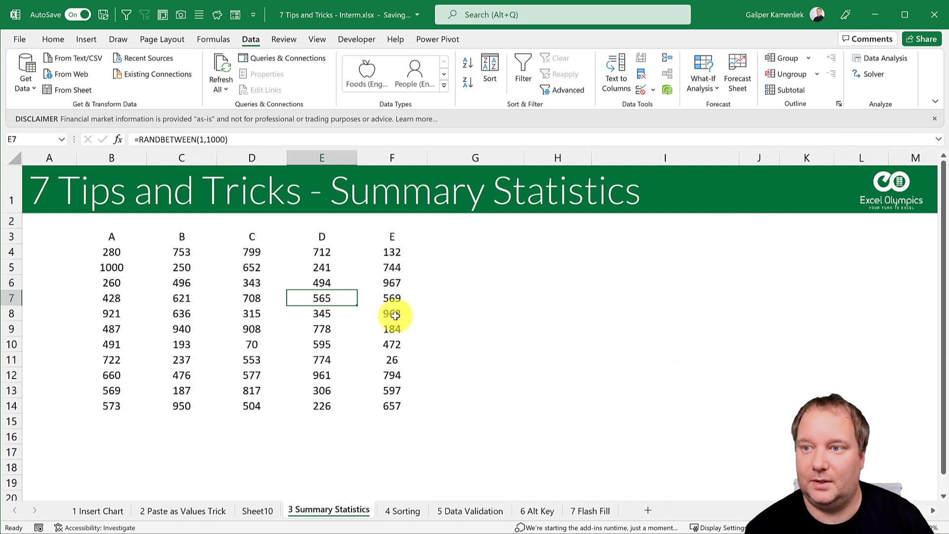
left_click(254, 257)
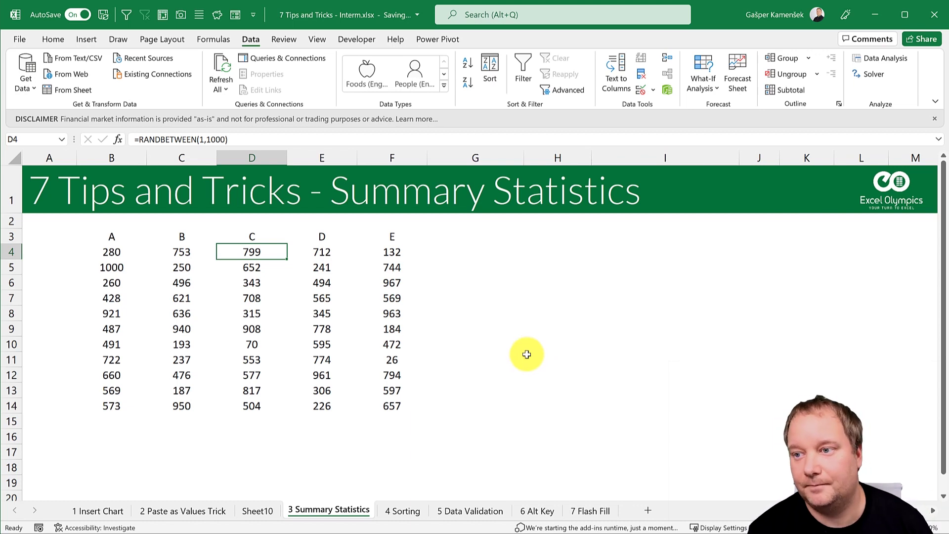
left_click(414, 513)
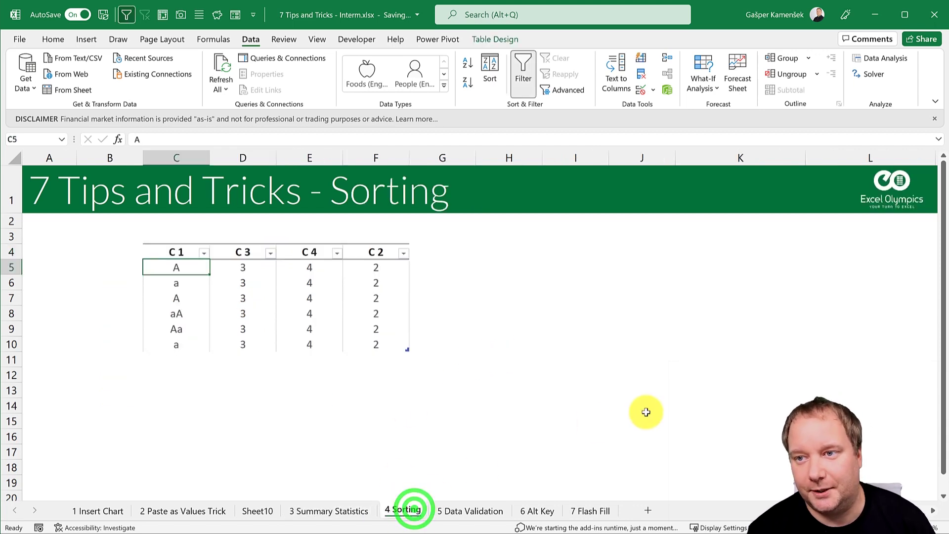
Step: Review the table's mixed-case A, a, aA and Aa entries in column C 1
left_click(245, 284)
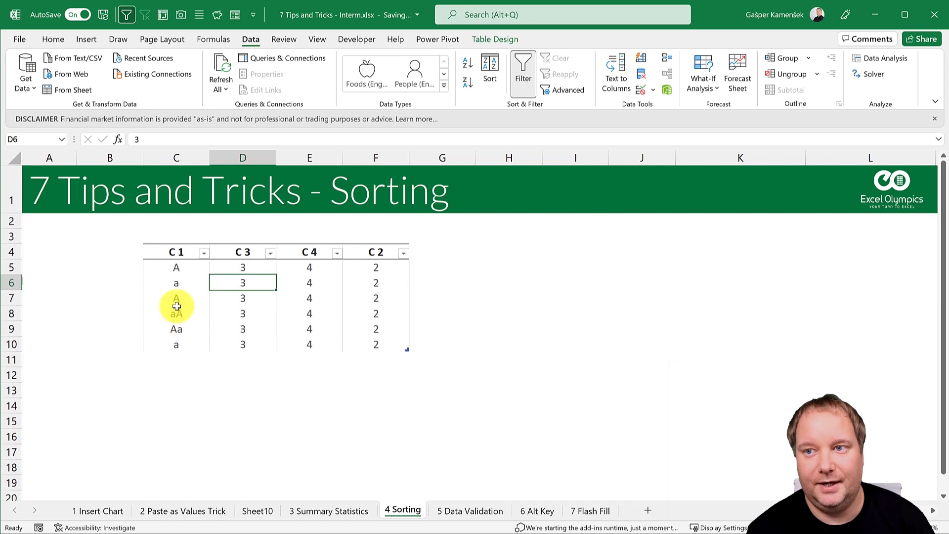
left_click_drag(192, 267, 349, 345)
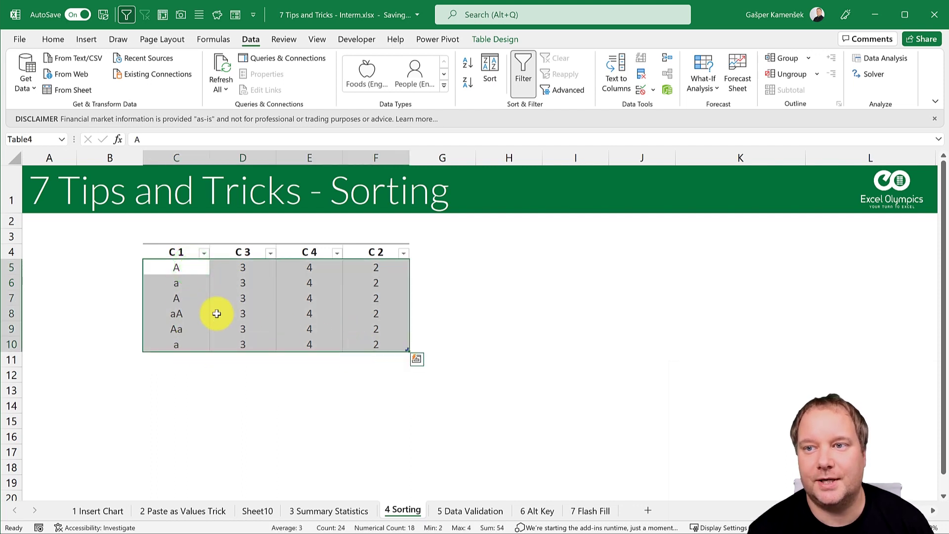
left_click(186, 268)
left_click(188, 282)
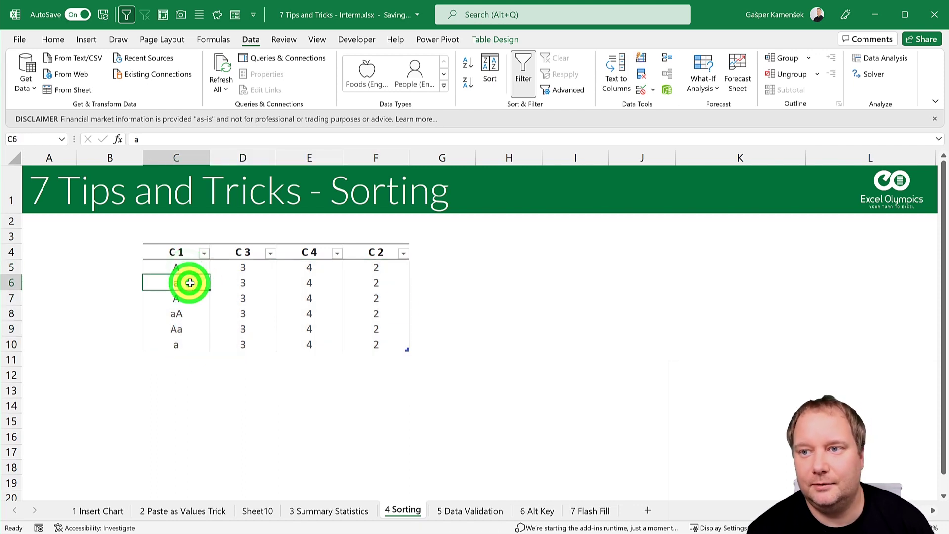
left_click(187, 314)
left_click(187, 329)
left_click(183, 343)
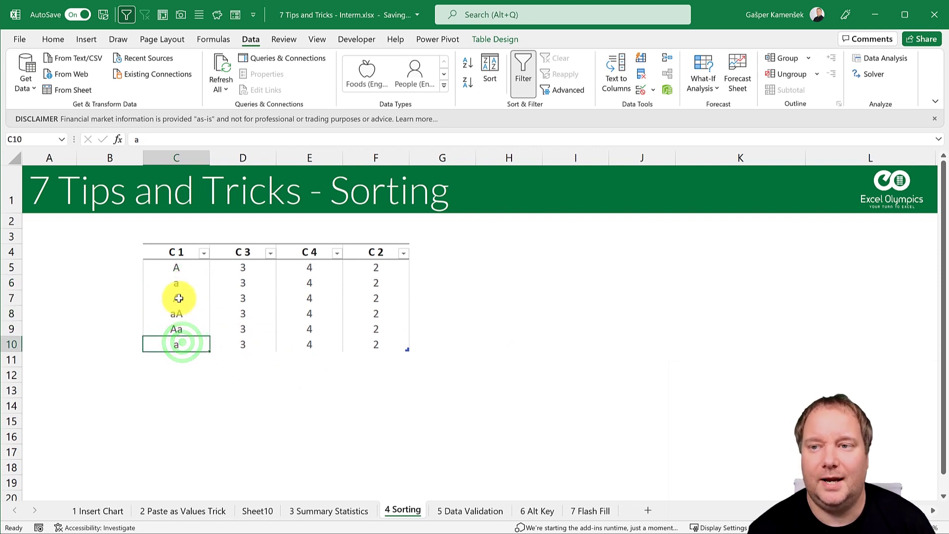
Step: Sort the table by C 1 from A to Z and check the mixed A/a order in C5:C10
left_click(204, 254)
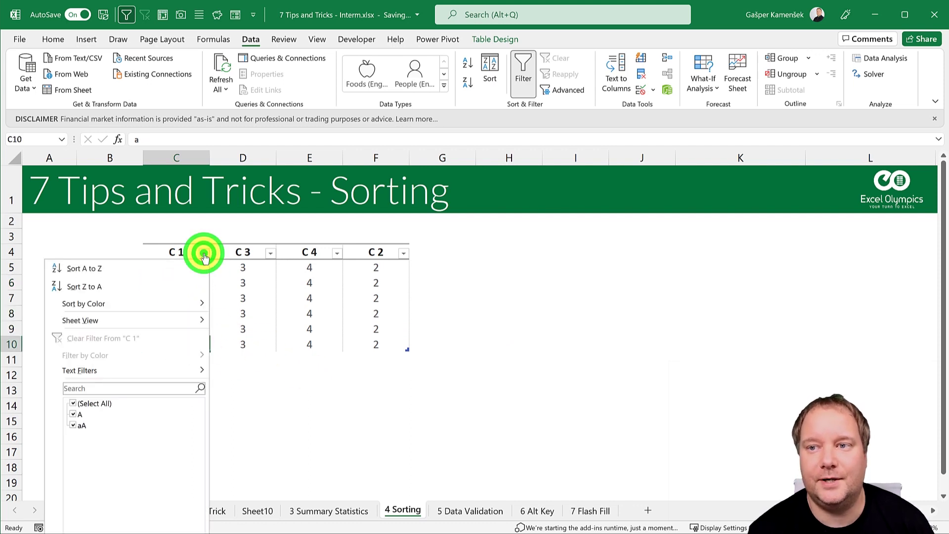
left_click(123, 268)
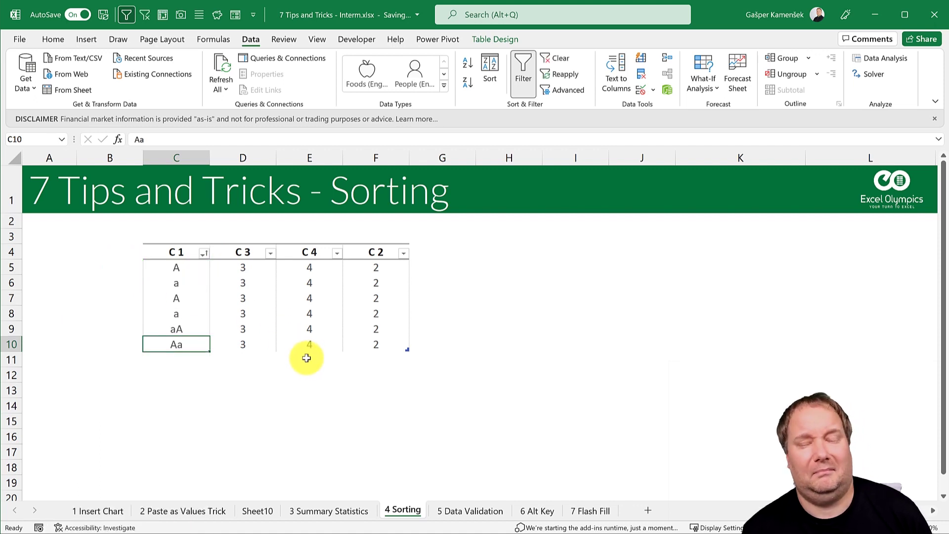
left_click(190, 269)
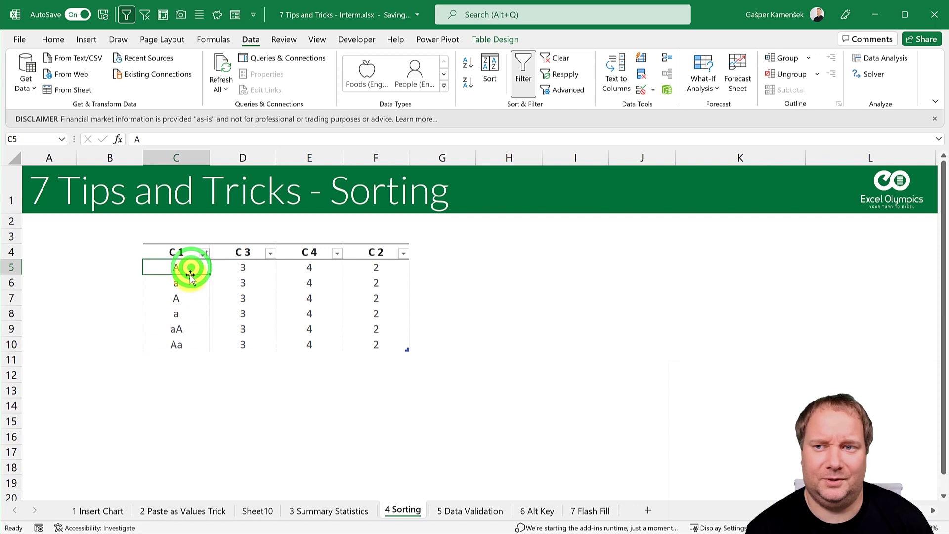
left_click(186, 297)
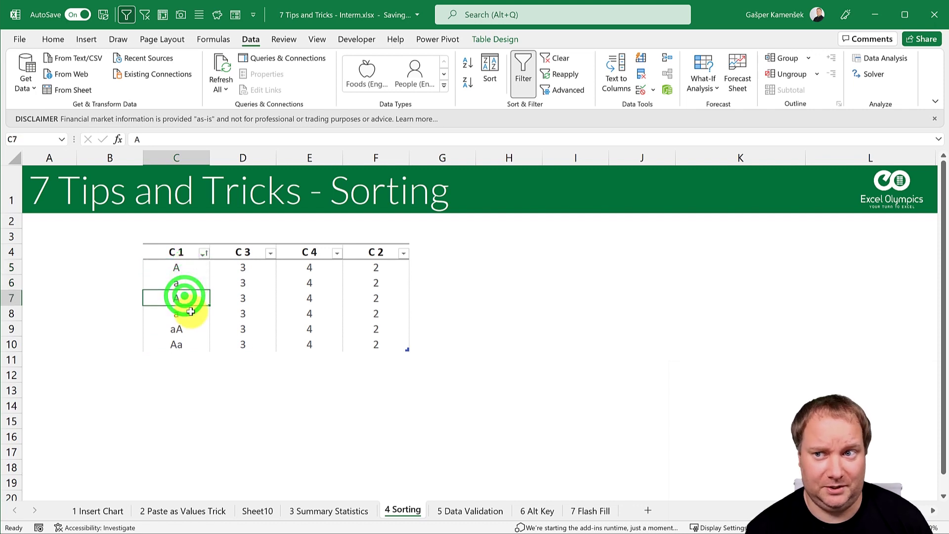
left_click(191, 312)
left_click_drag(184, 267, 177, 313)
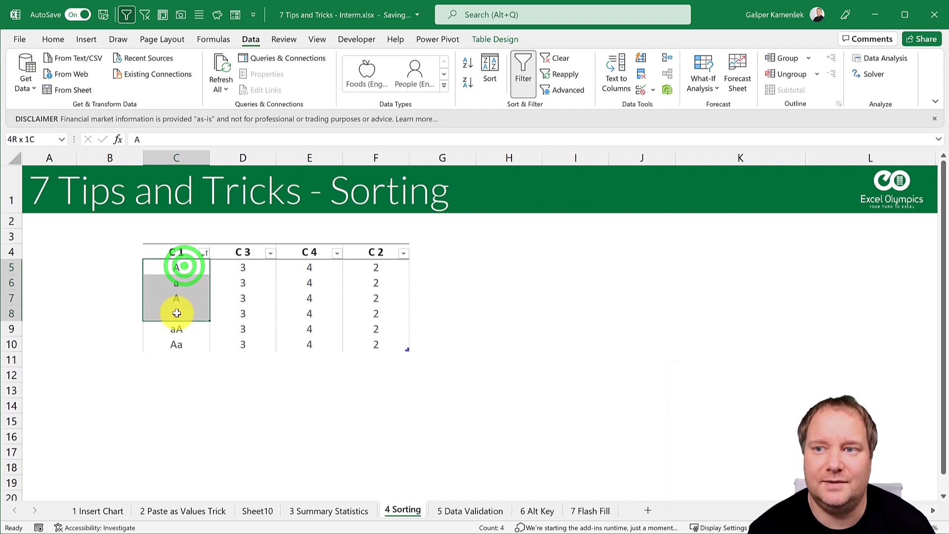
left_click(238, 297)
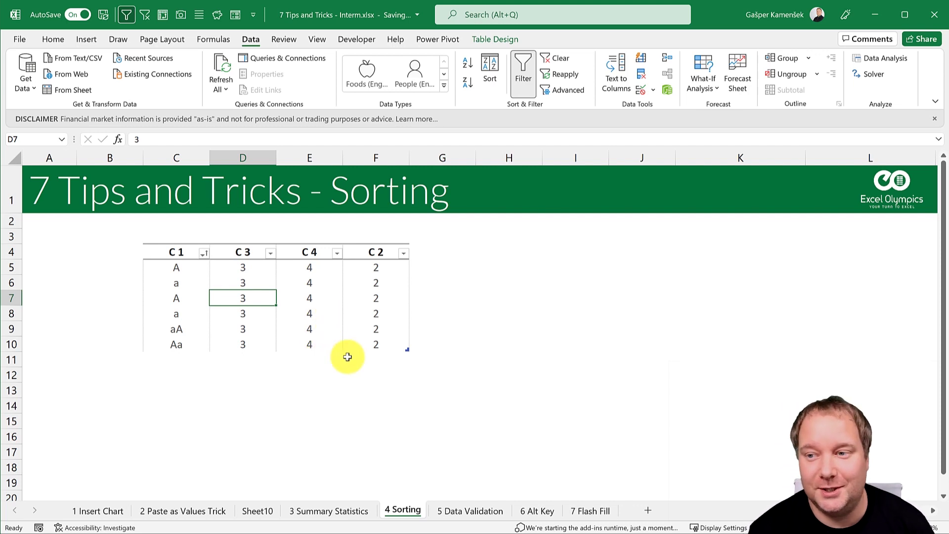
left_click_drag(179, 267, 176, 343)
left_click(247, 298)
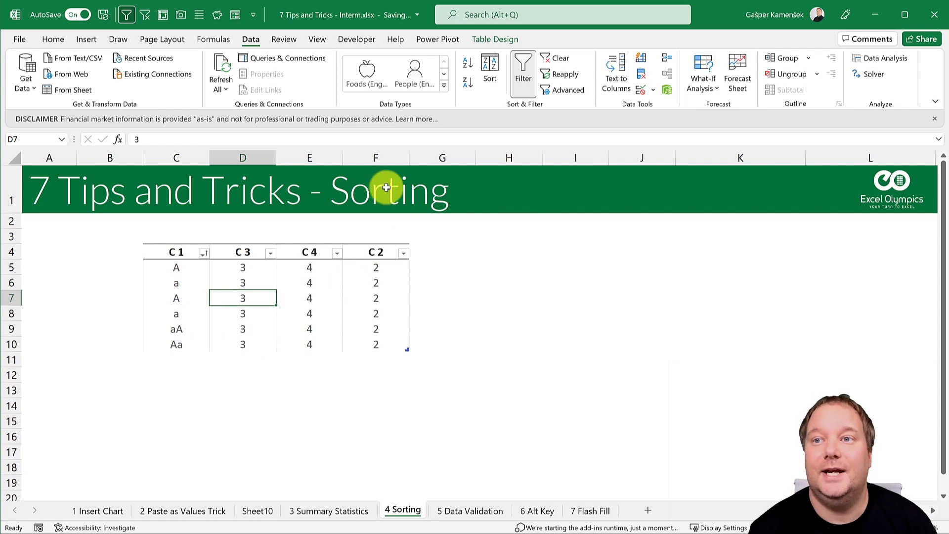
left_click(247, 39)
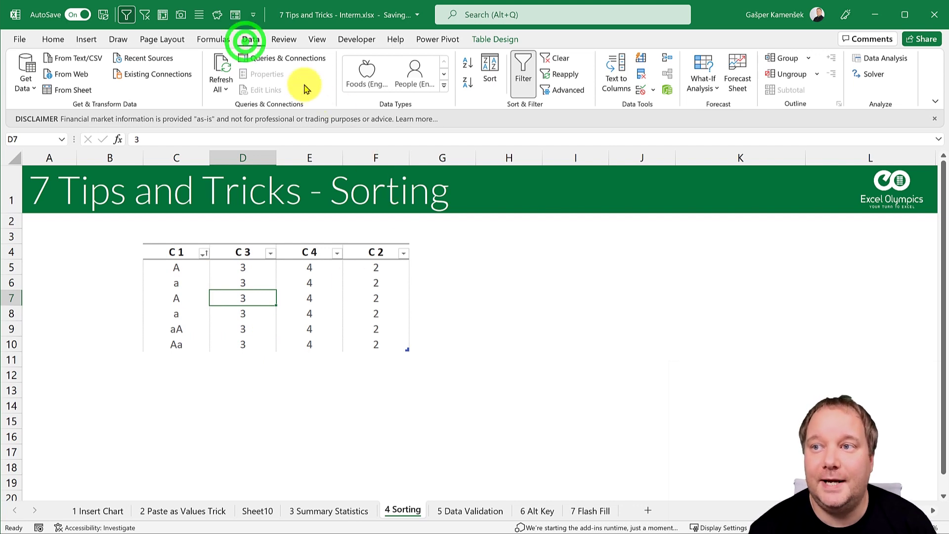
Step: Re-sort the table by C 1 with the Case sensitive sort option enabled
left_click(490, 68)
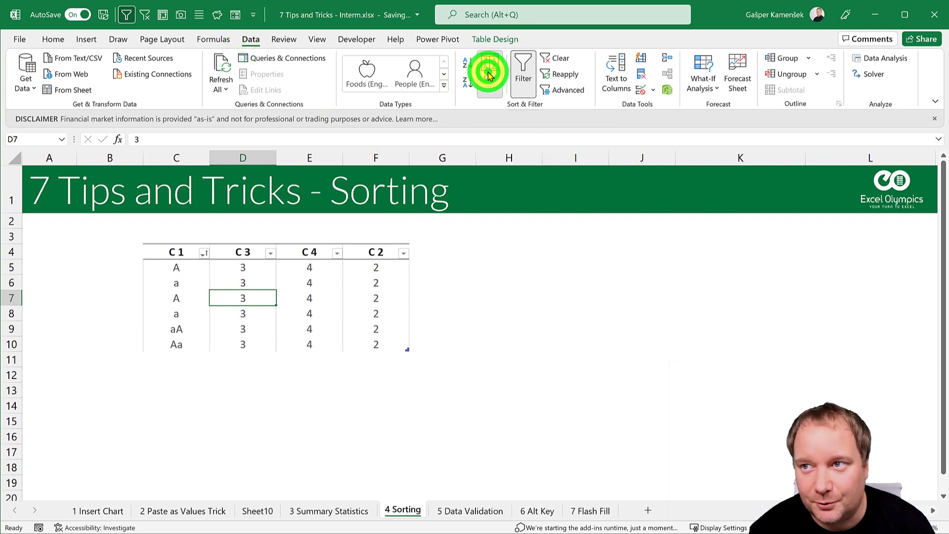
left_click_drag(490, 247, 279, 289)
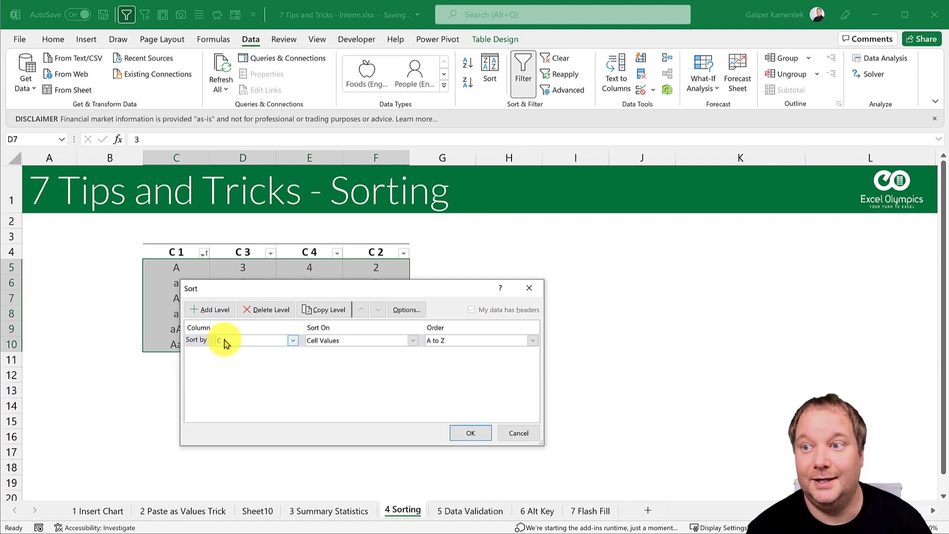
left_click(399, 310)
left_click_drag(543, 267, 355, 322)
left_click(338, 341)
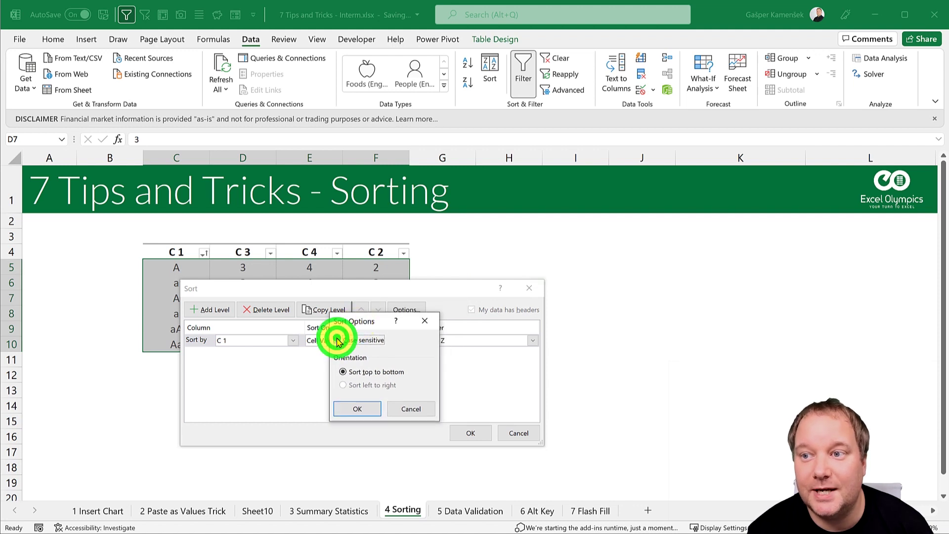
left_click(358, 409)
left_click(477, 432)
Step: Check that lowercase a now precedes A in C5:C8, then go to '5 Data Validation'
left_click_drag(176, 268, 176, 313)
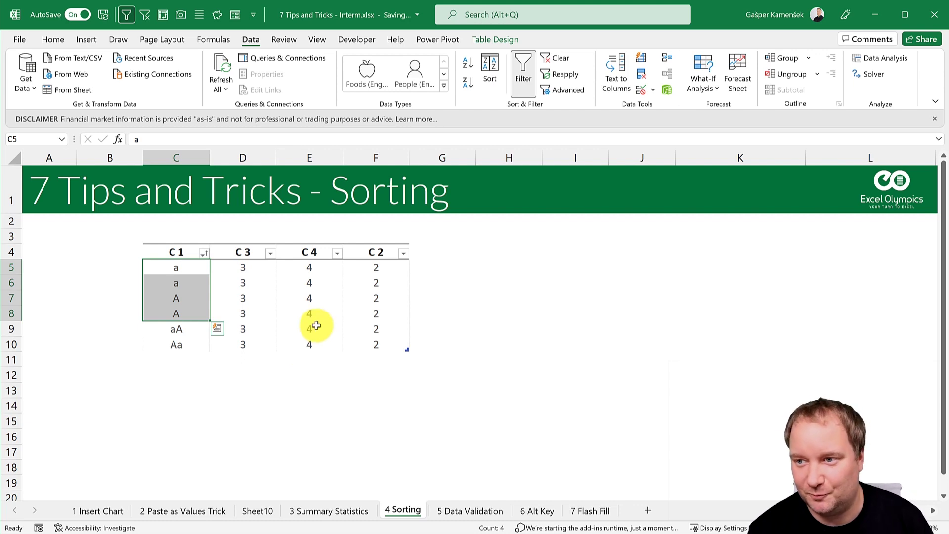
left_click(249, 278)
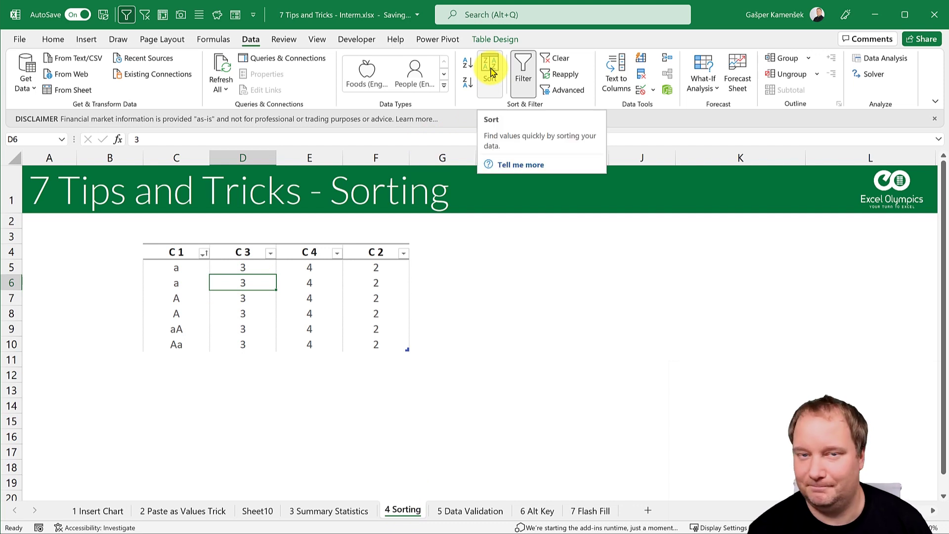
left_click(470, 510)
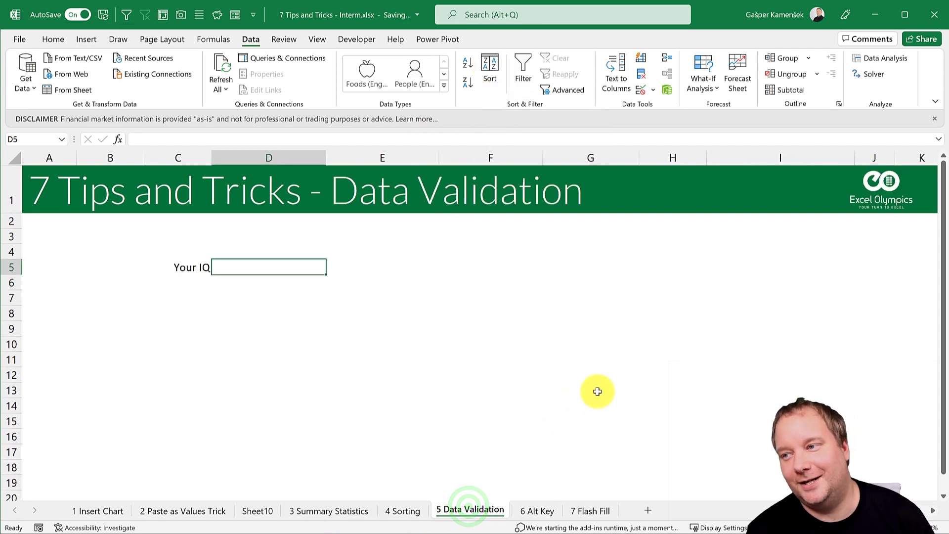
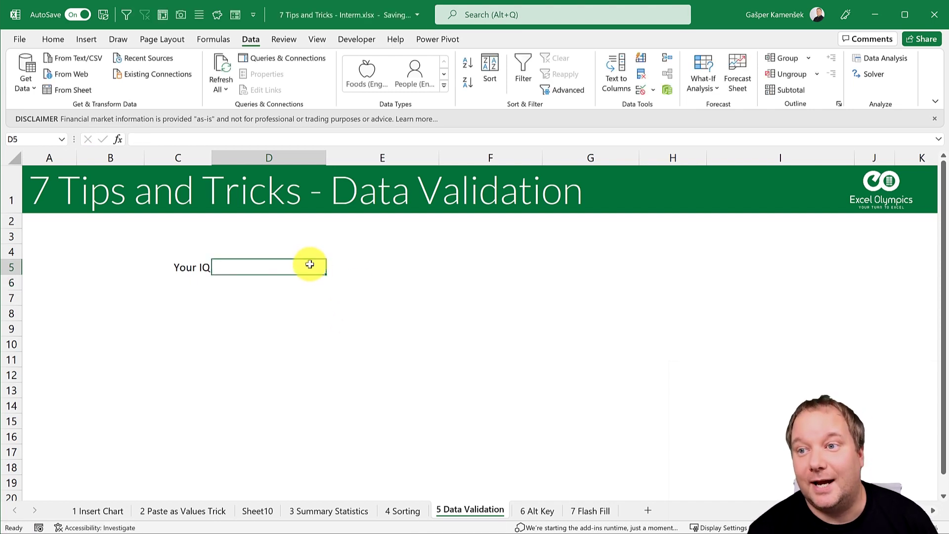
Step: Add a validation rule to D5 allowing only whole numbers less than 1000
left_click(269, 265)
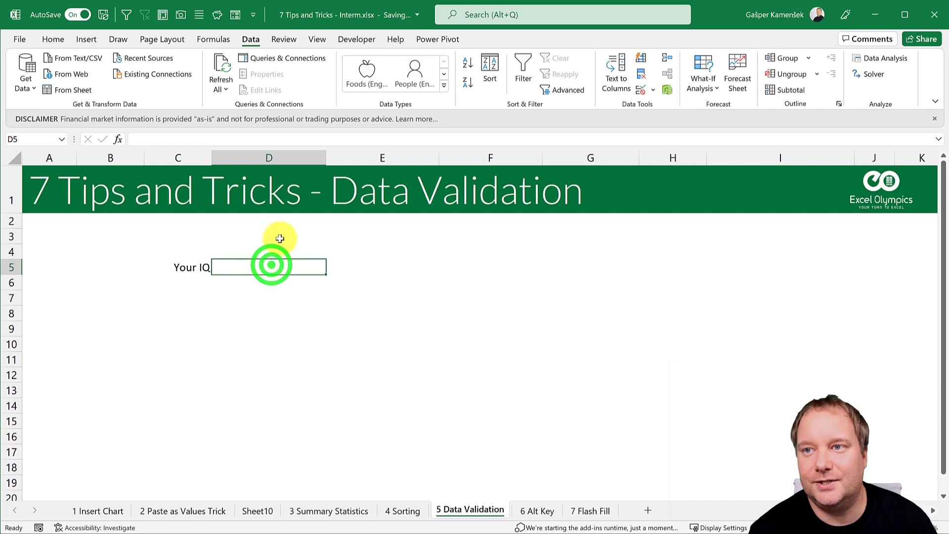
left_click(250, 39)
left_click(640, 89)
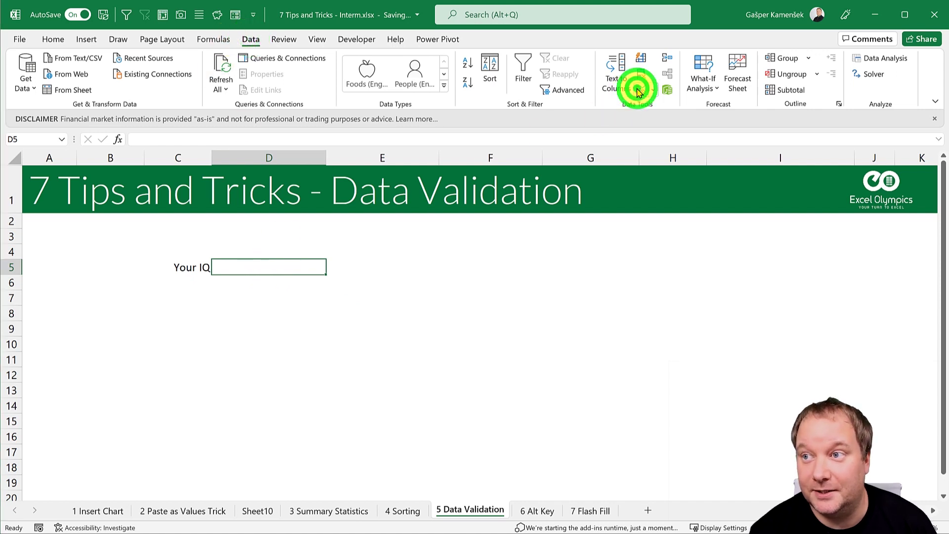
left_click_drag(325, 261, 426, 229)
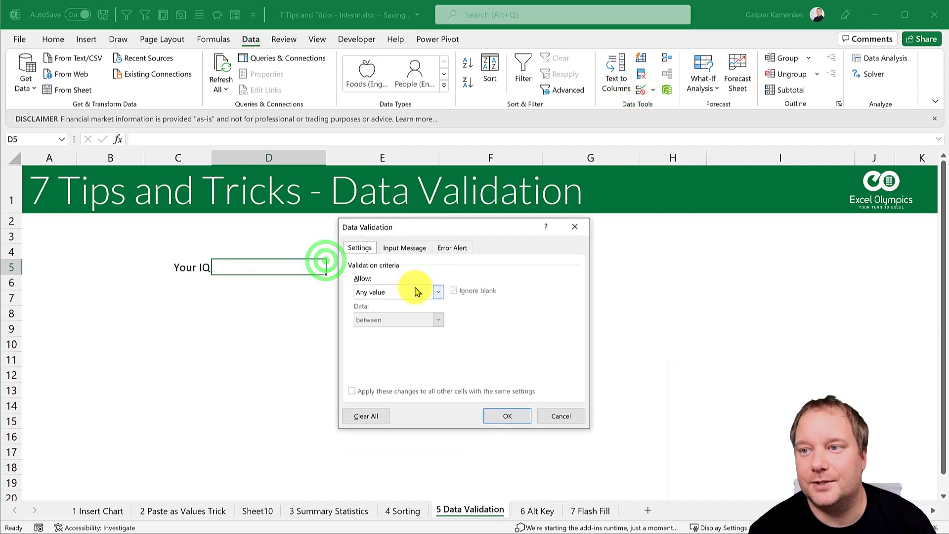
left_click(415, 291)
left_click(395, 313)
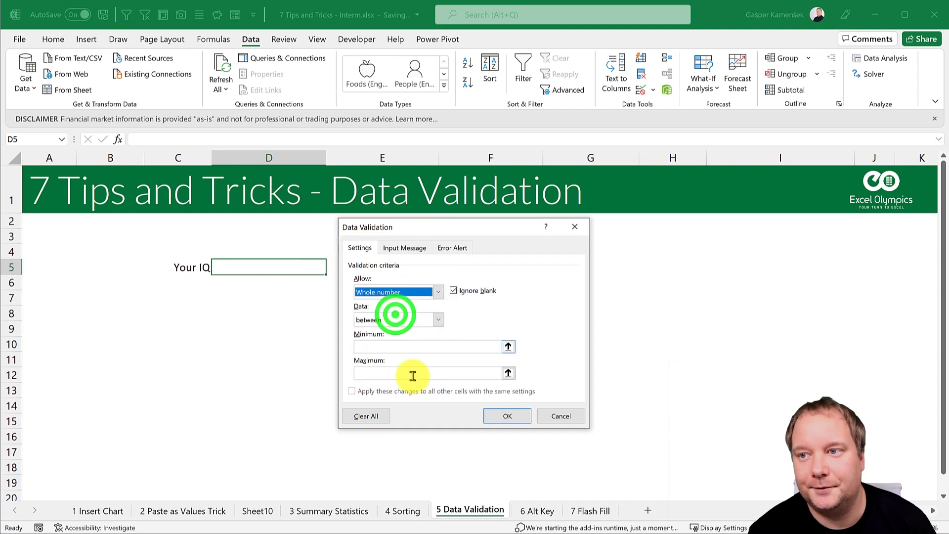
left_click(435, 322)
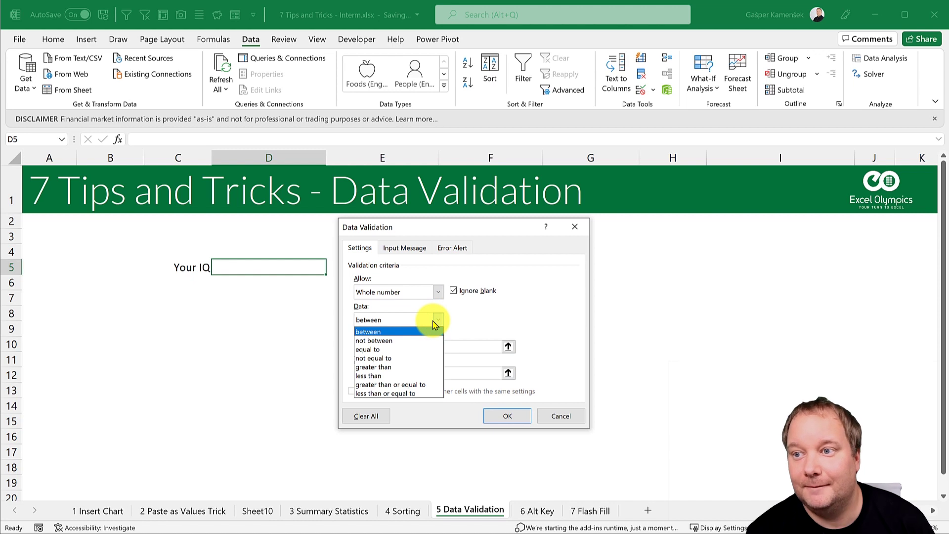
left_click(388, 376)
left_click(392, 346)
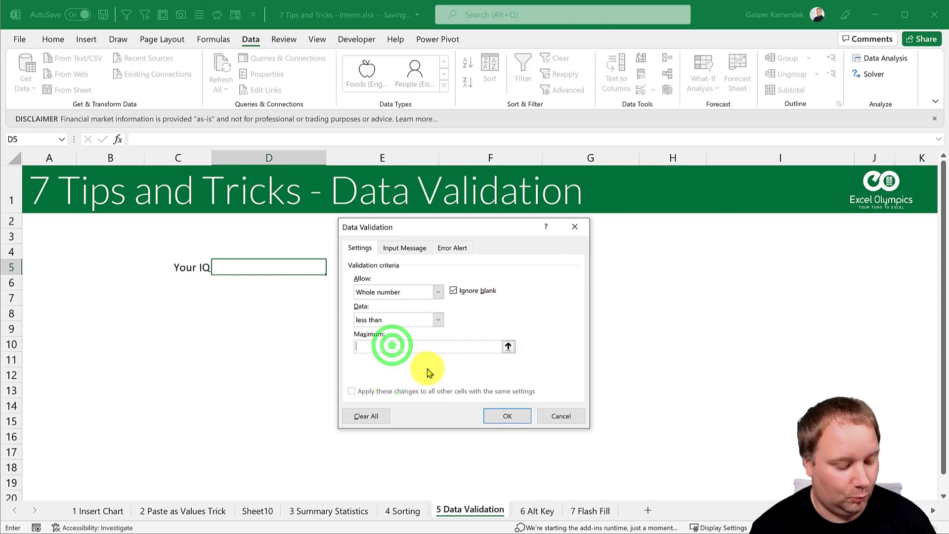
type("100")
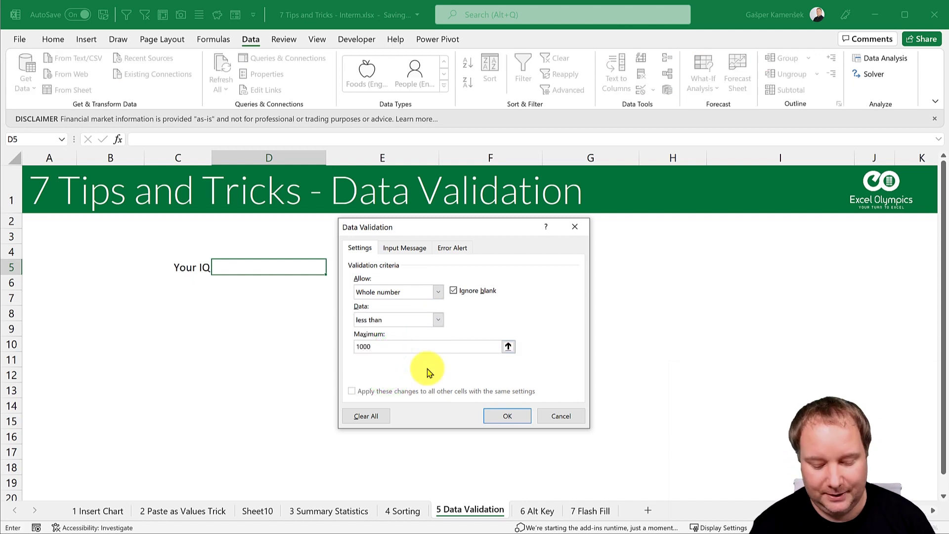
left_click(524, 415)
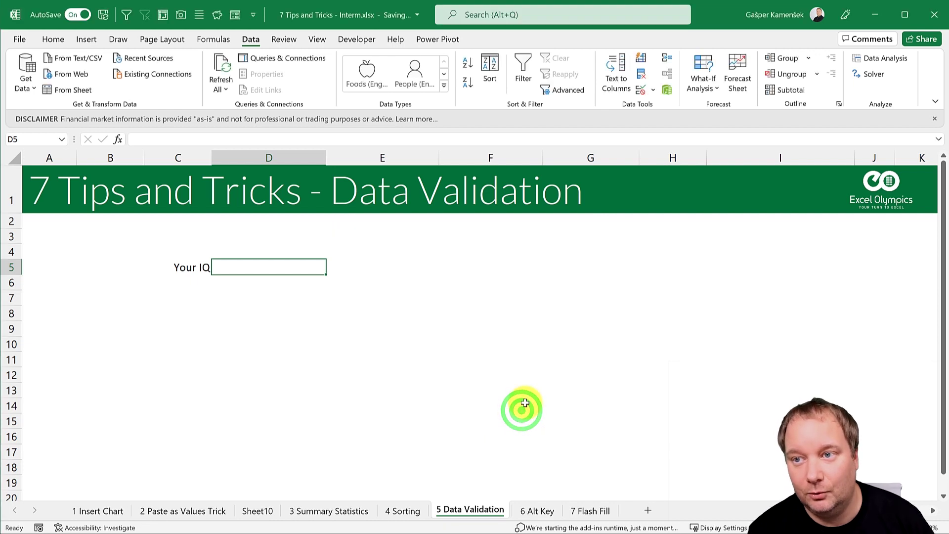
Step: Enter 80 in D5, then try 150 and cancel the resulting validation error
left_click(275, 267)
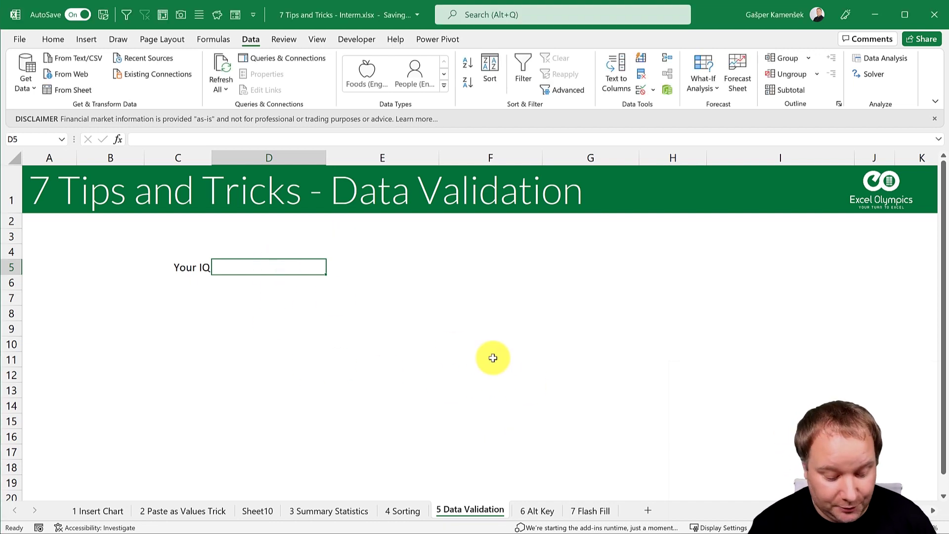
type("80")
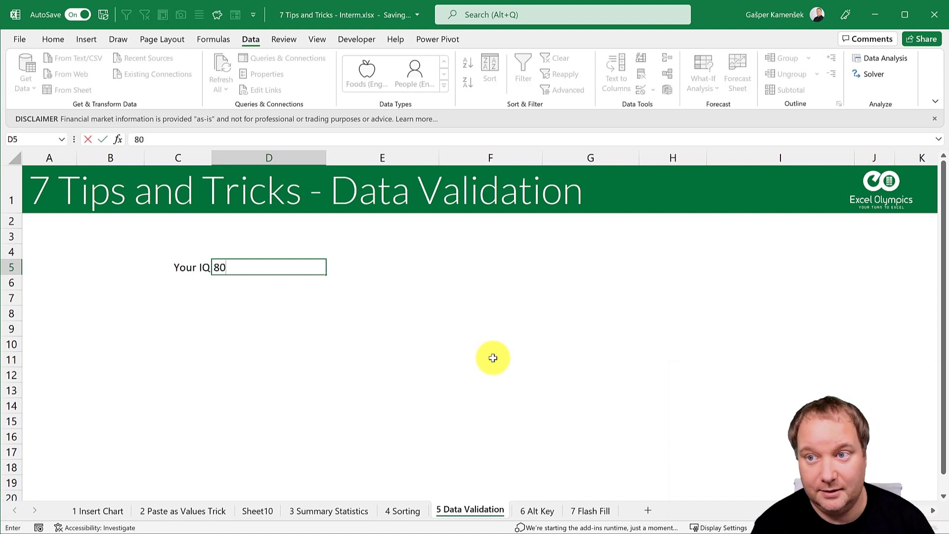
key("Return")
key("Up")
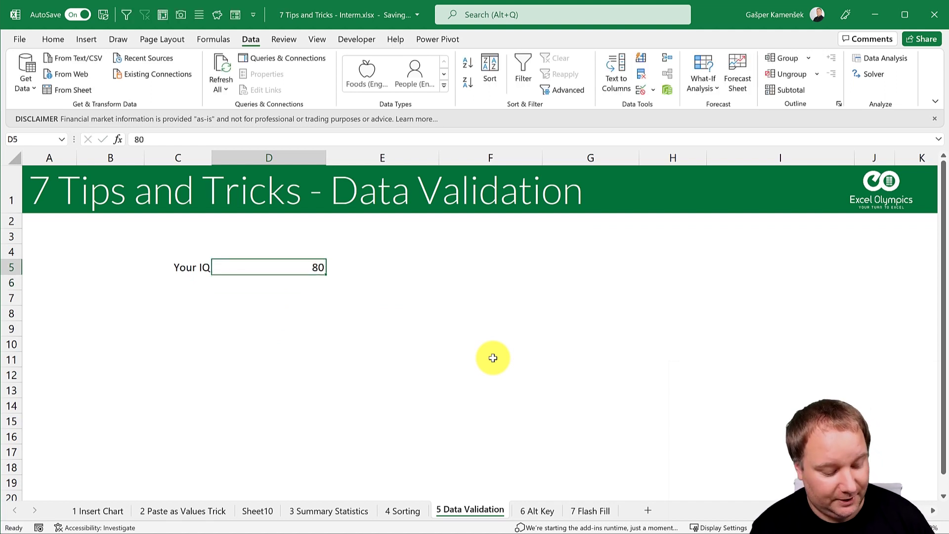
type("15")
key("Return")
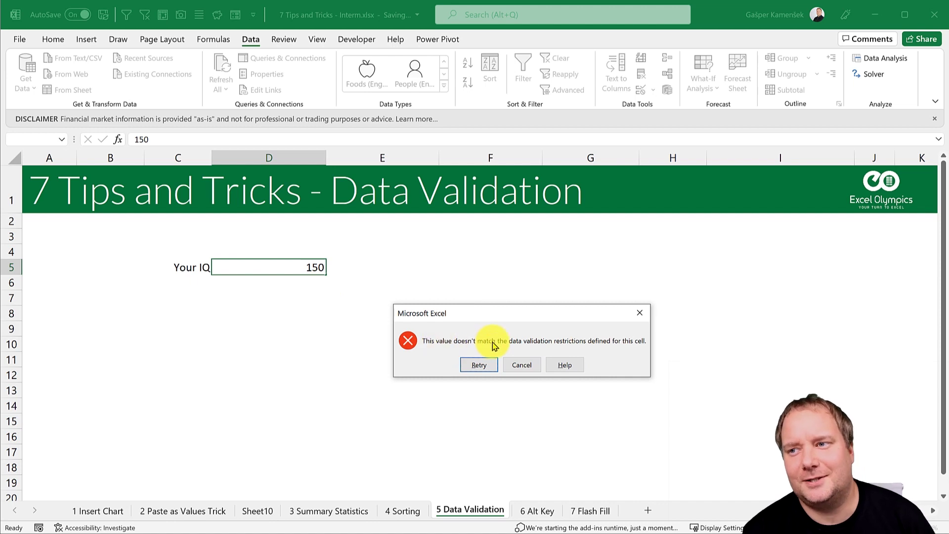
left_click(523, 365)
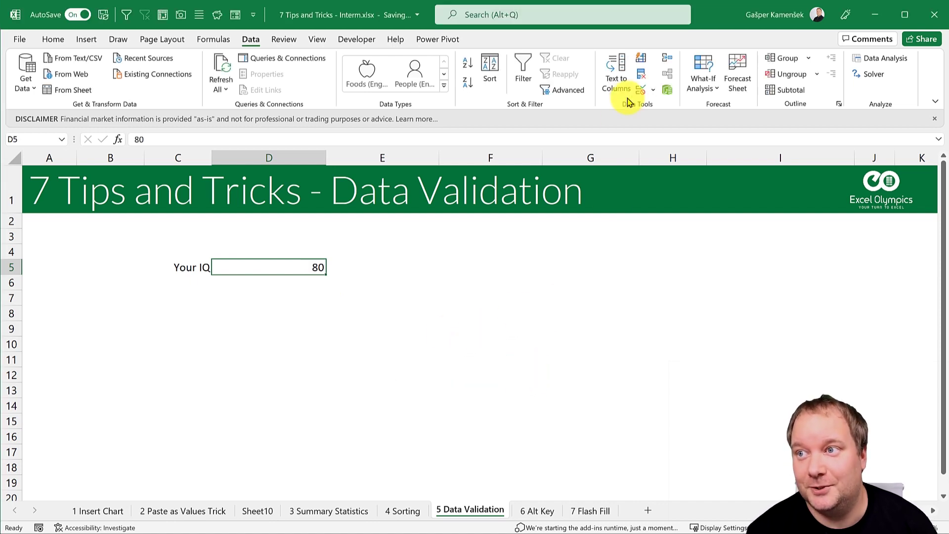
Step: Set D5's error alert title 'Critical Error' and message 'The computer will restart in 2 seconds.'
left_click(641, 92)
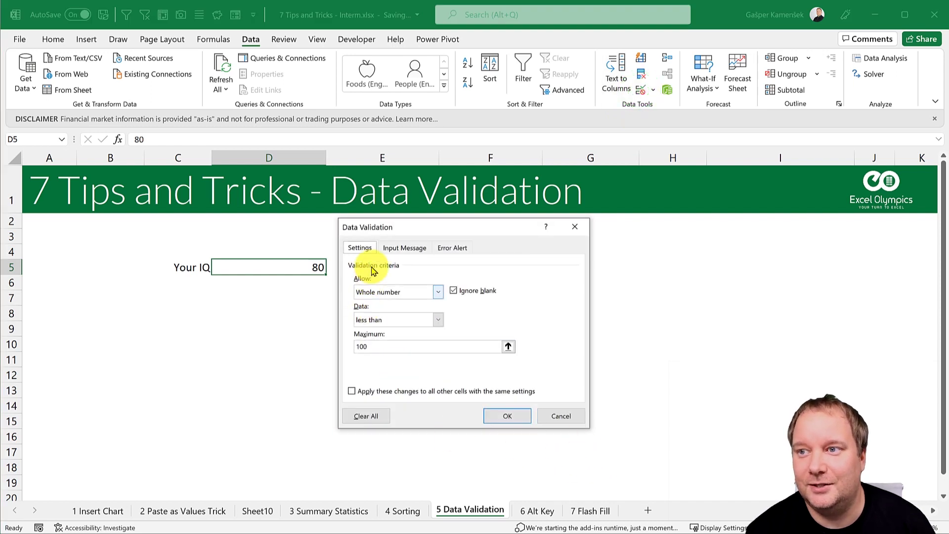
left_click(448, 248)
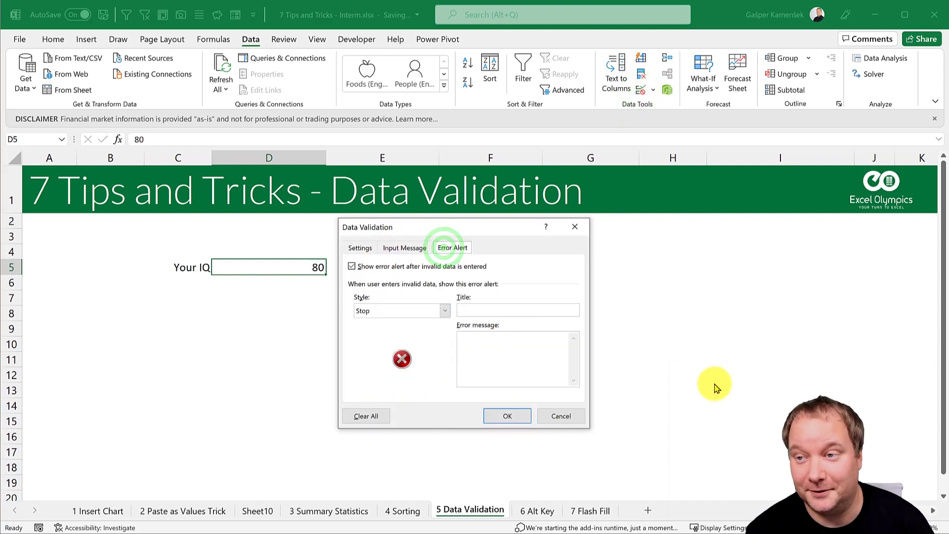
left_click(475, 309)
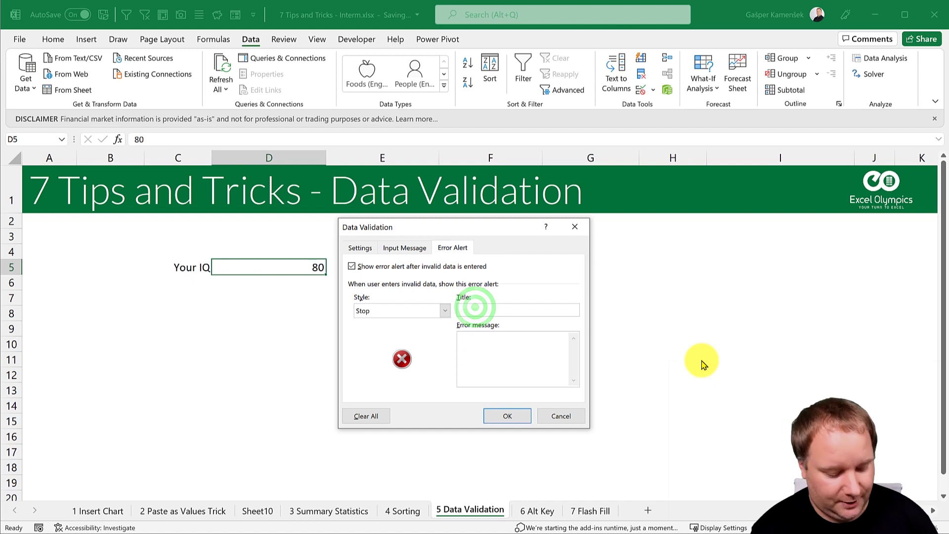
type("Critical Error")
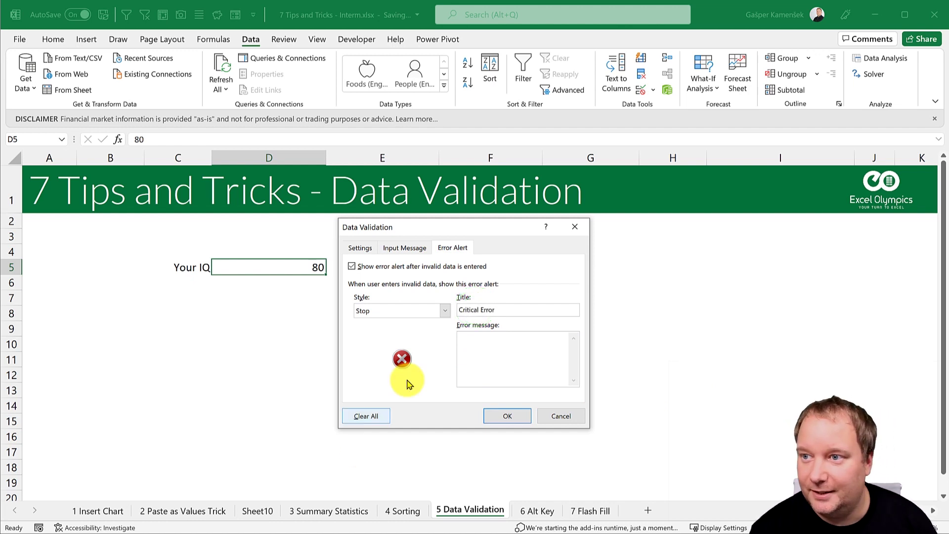
left_click(470, 351)
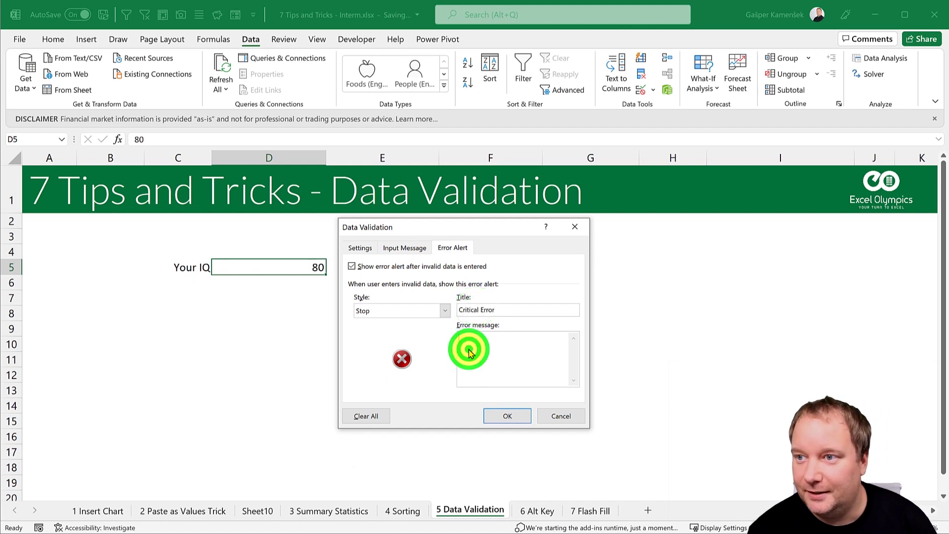
type("The computer will restart in 2")
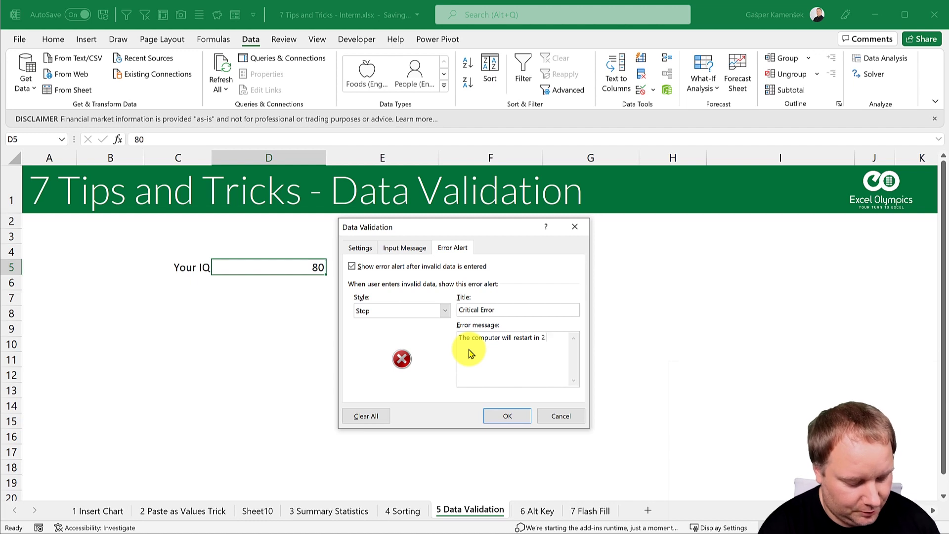
type("seconds.")
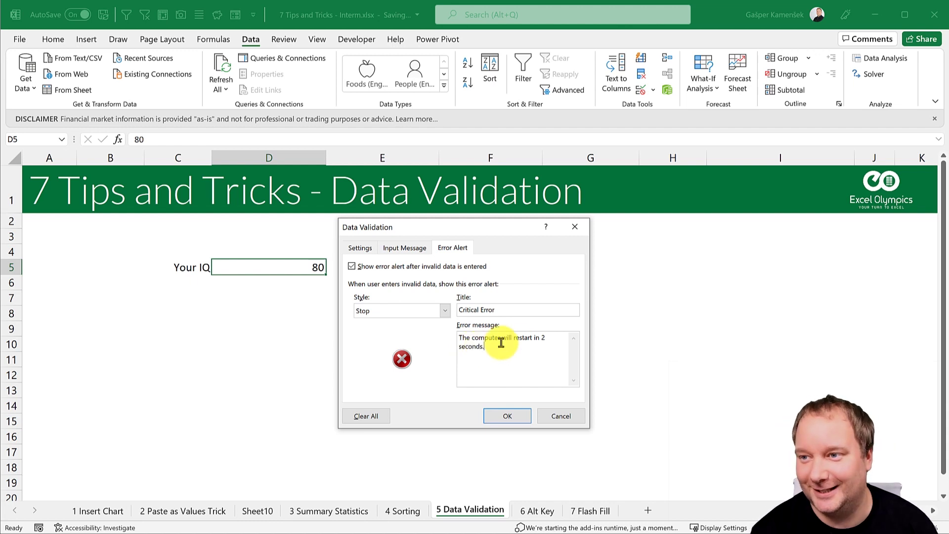
left_click(509, 418)
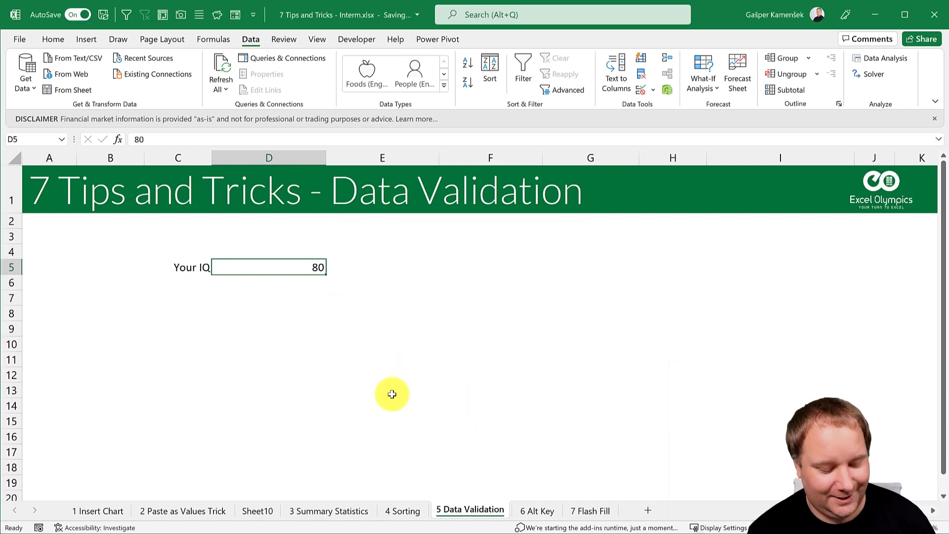
Step: Enter 120 in D5 to trigger the Critical Error alert, dismissing it to keep 80
type("120")
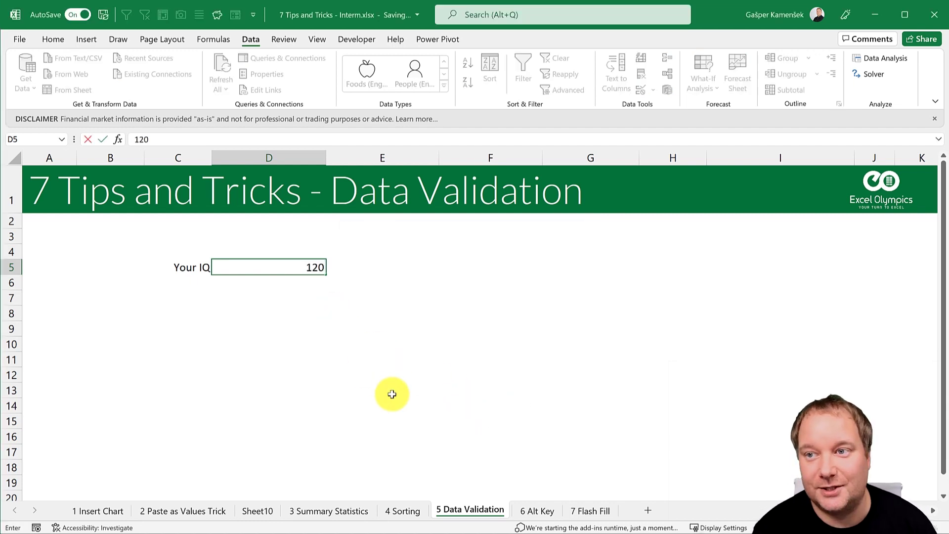
key("Return")
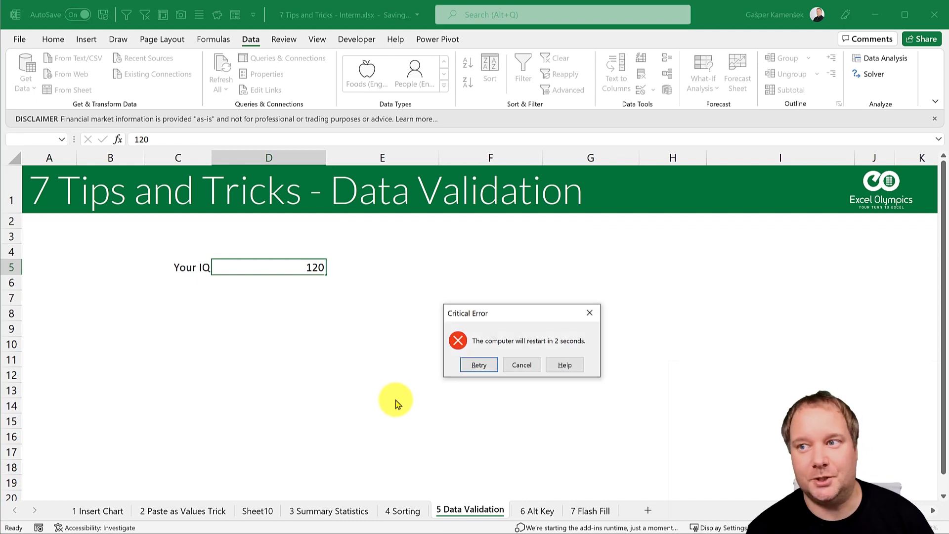
left_click(522, 365)
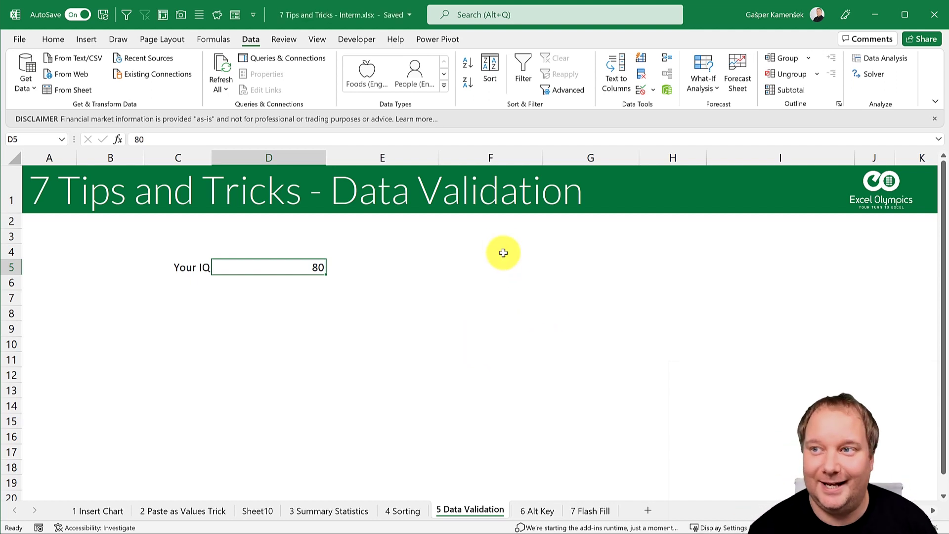
Step: Change D5's alert style to Warning and accept 120 despite the warning
left_click(639, 94)
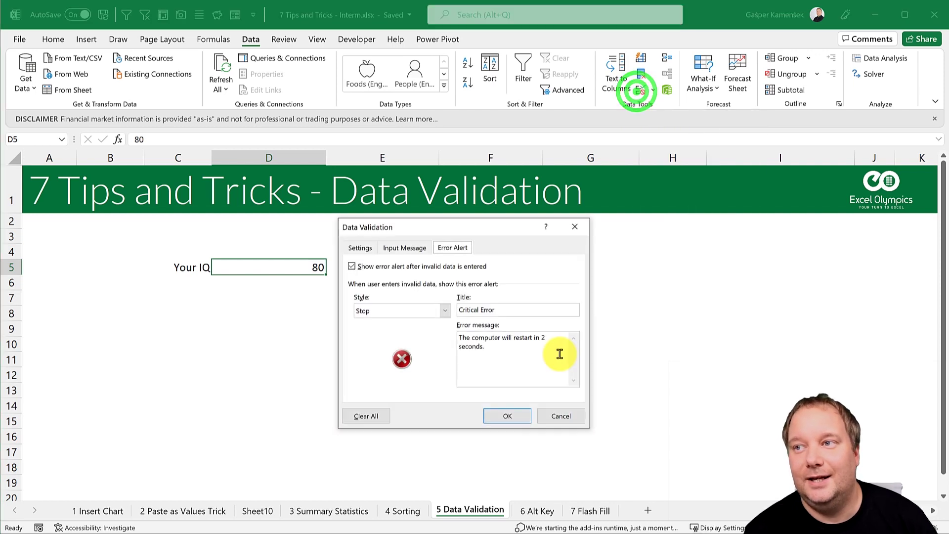
left_click(446, 311)
left_click(380, 330)
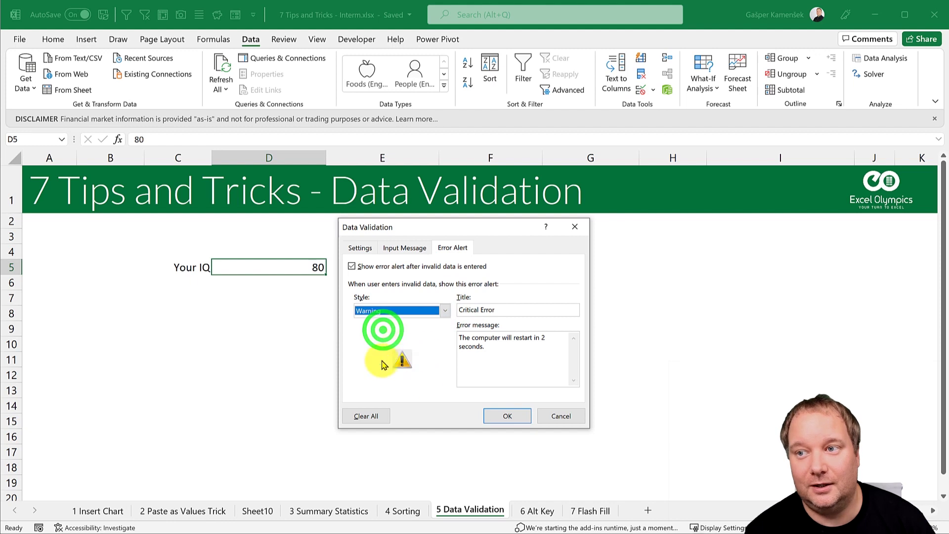
left_click(507, 416)
type("1")
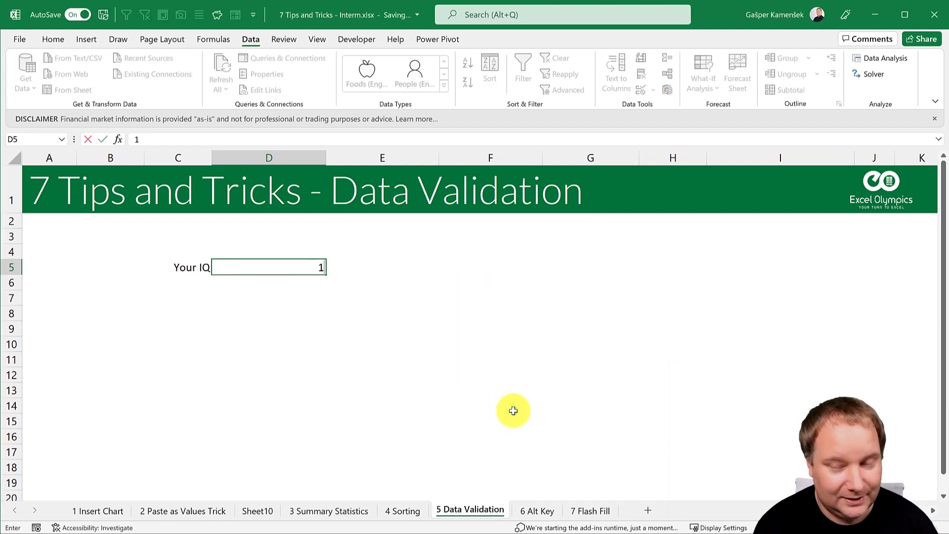
type("20")
key("Return")
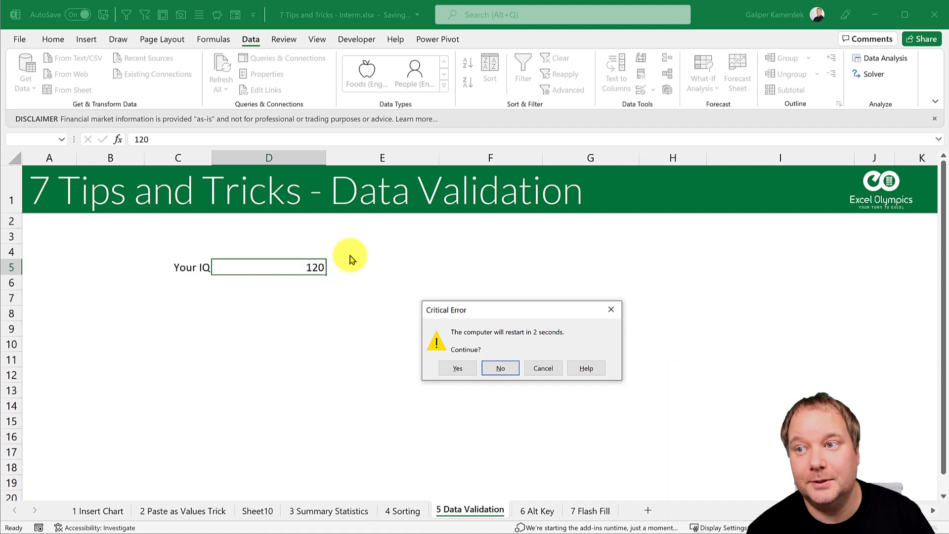
left_click(461, 368)
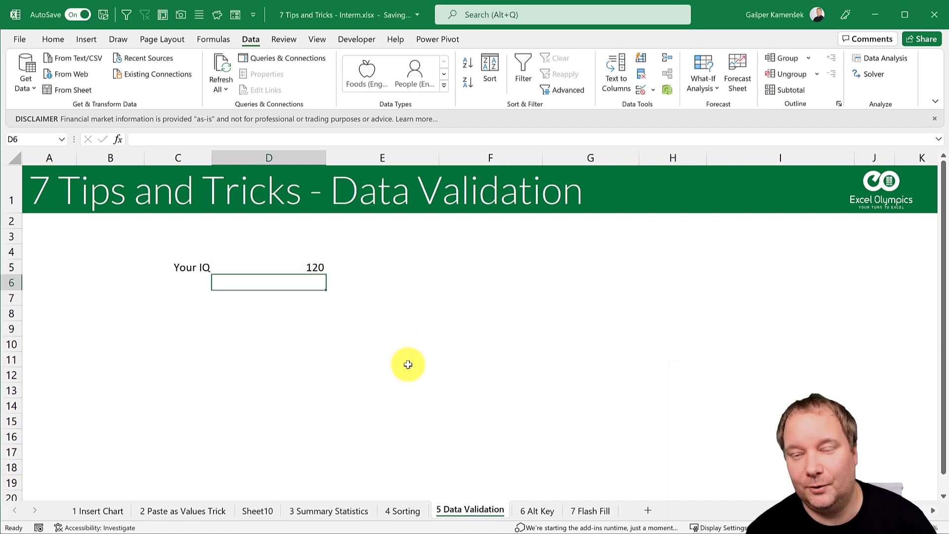
Step: Set D5's error alert style to Stop, then go to the 6 Alt Key sheet
left_click(316, 267)
left_click(641, 88)
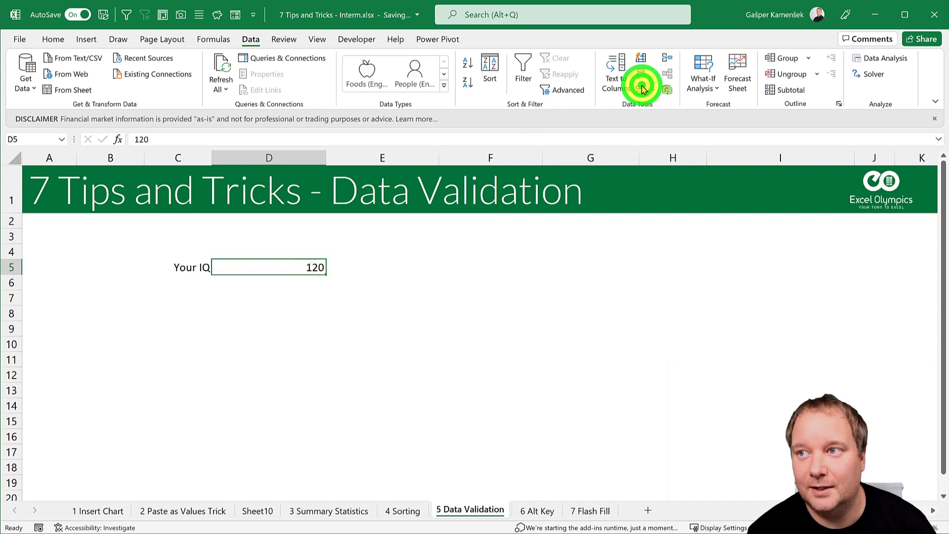
left_click(393, 305)
left_click(380, 318)
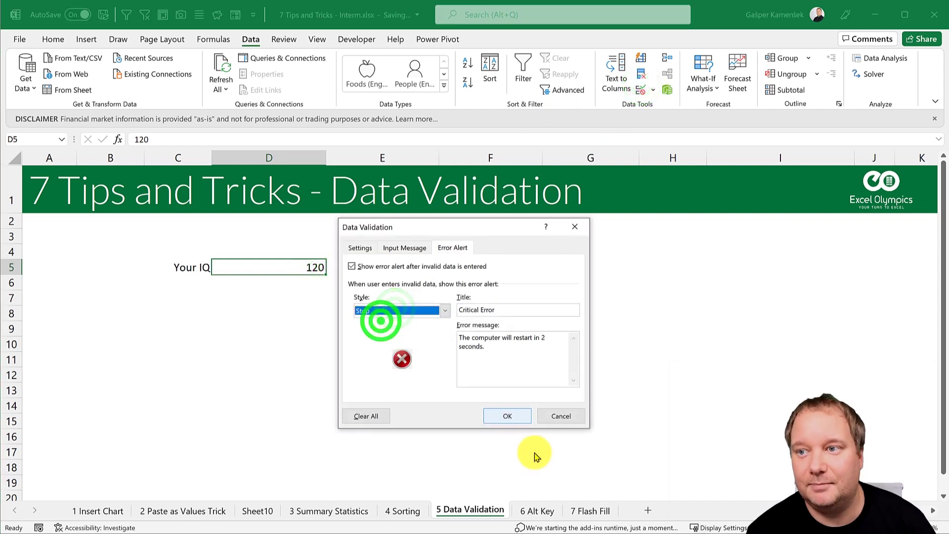
left_click(508, 418)
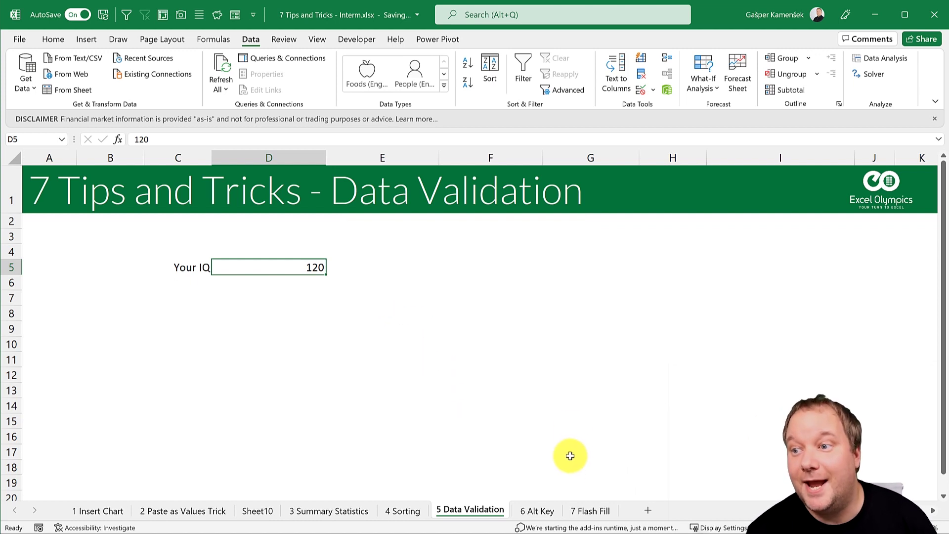
left_click(539, 517)
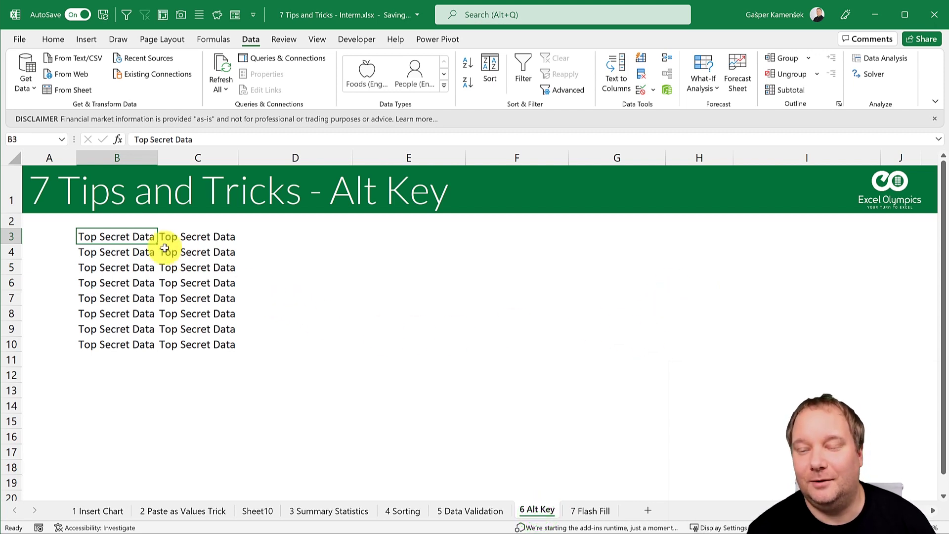
Step: Select the Top Secret Data in B3:C10 and drag it to new positions on the sheet
left_click_drag(135, 236, 242, 349)
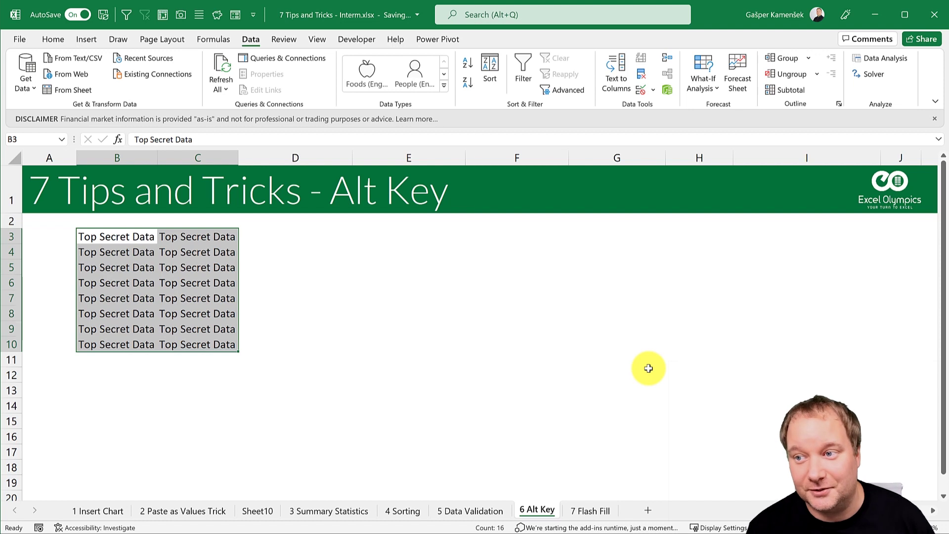
left_click(91, 510)
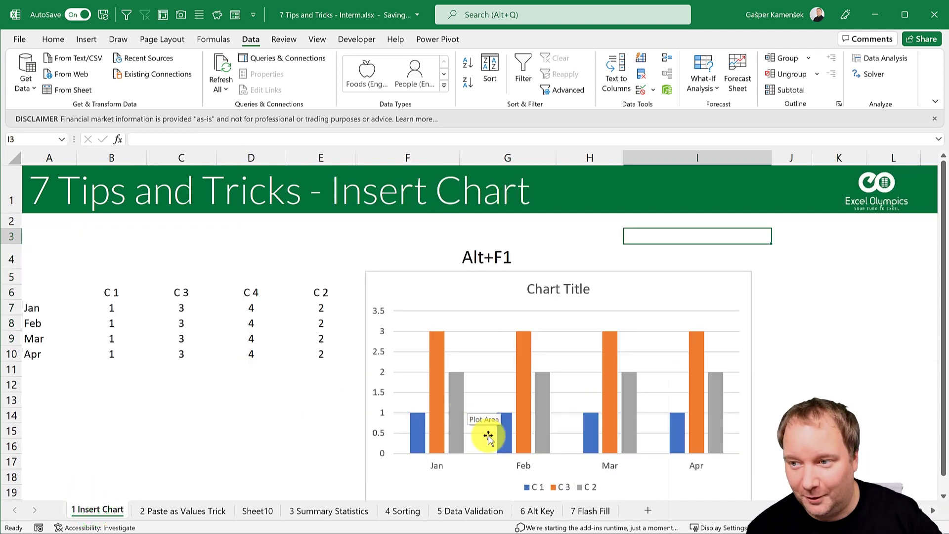
left_click(534, 510)
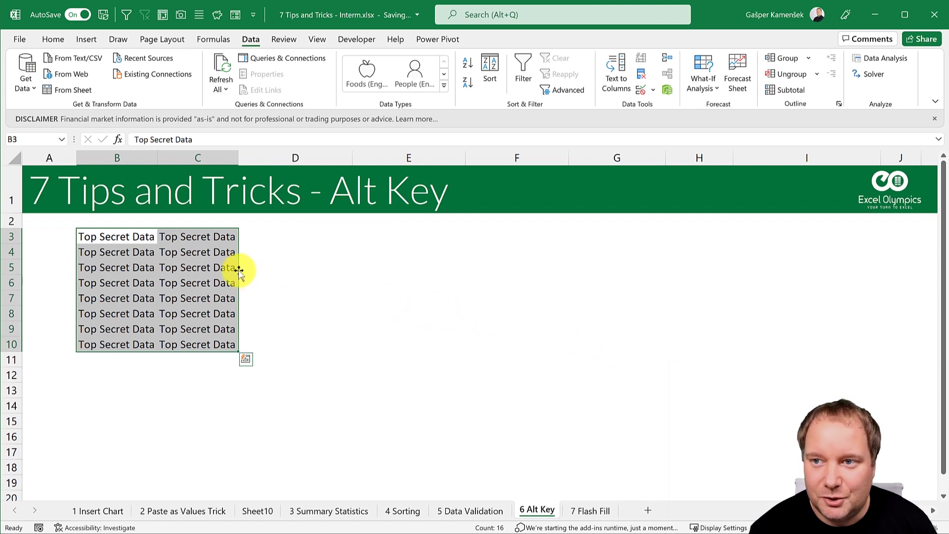
left_click_drag(239, 270, 621, 287)
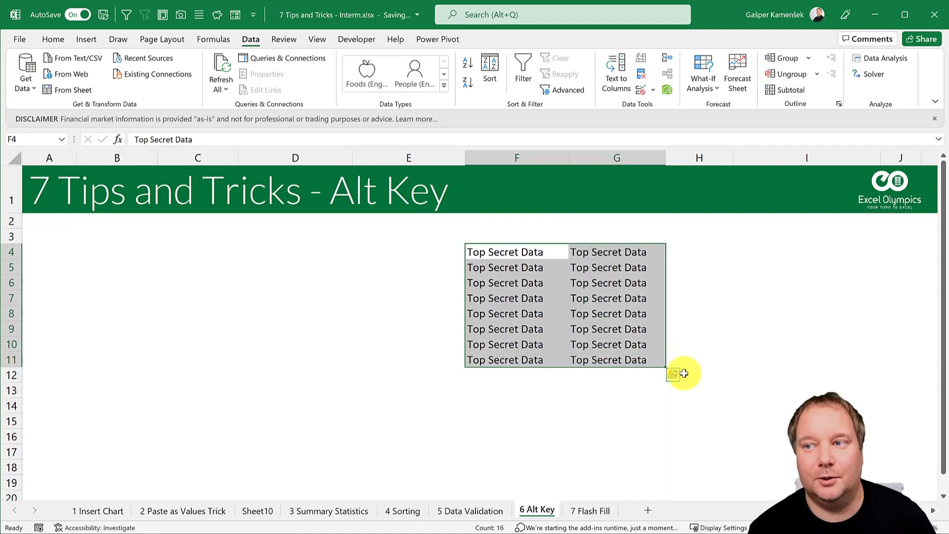
left_click_drag(466, 288, 196, 292)
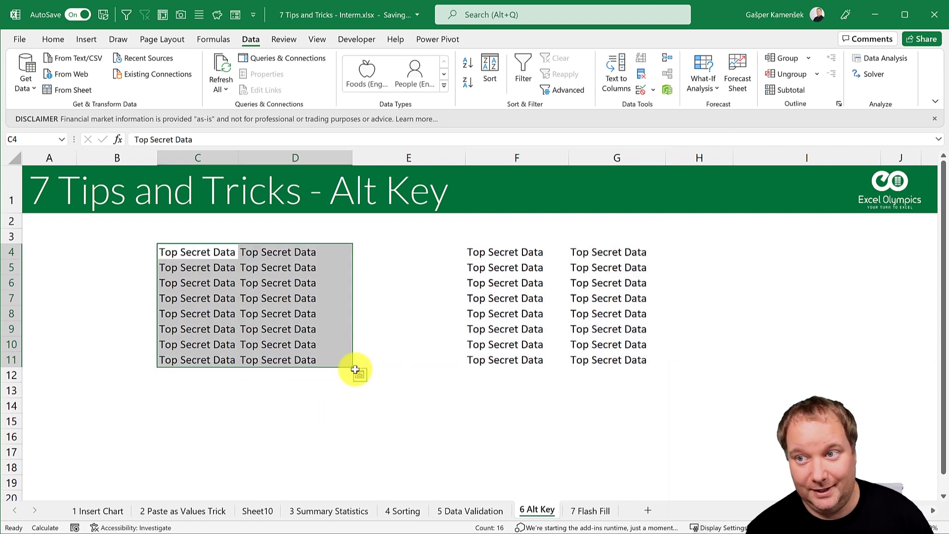
Step: Insert a copy of the C4:D11 block at G4:H11, then start moving the F4:G11 block
left_click(359, 374)
left_click_drag(352, 306, 573, 314)
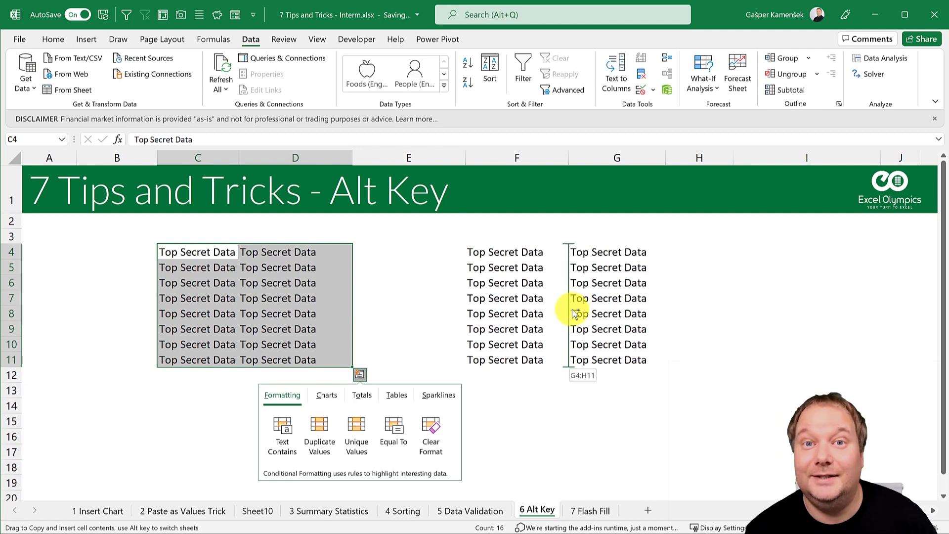
left_click_drag(572, 309, 572, 309)
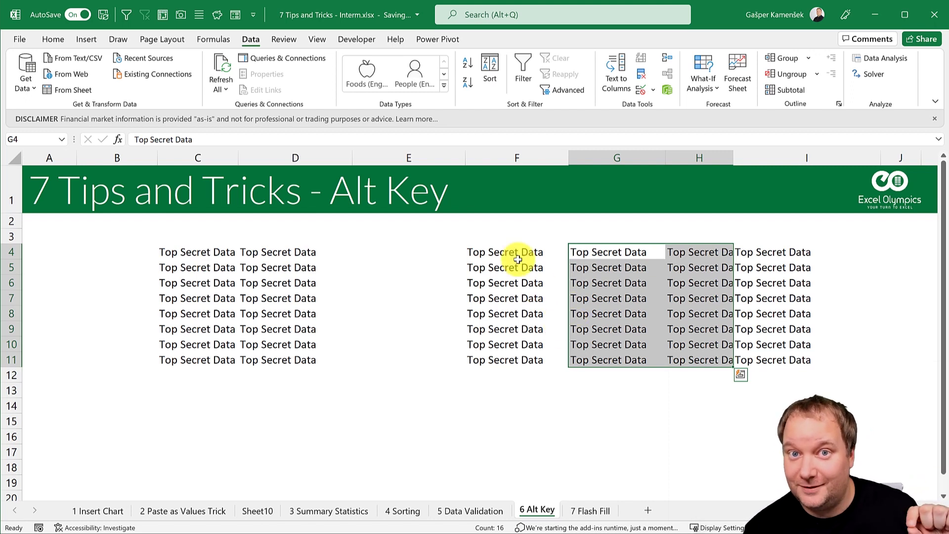
left_click_drag(517, 259, 612, 368)
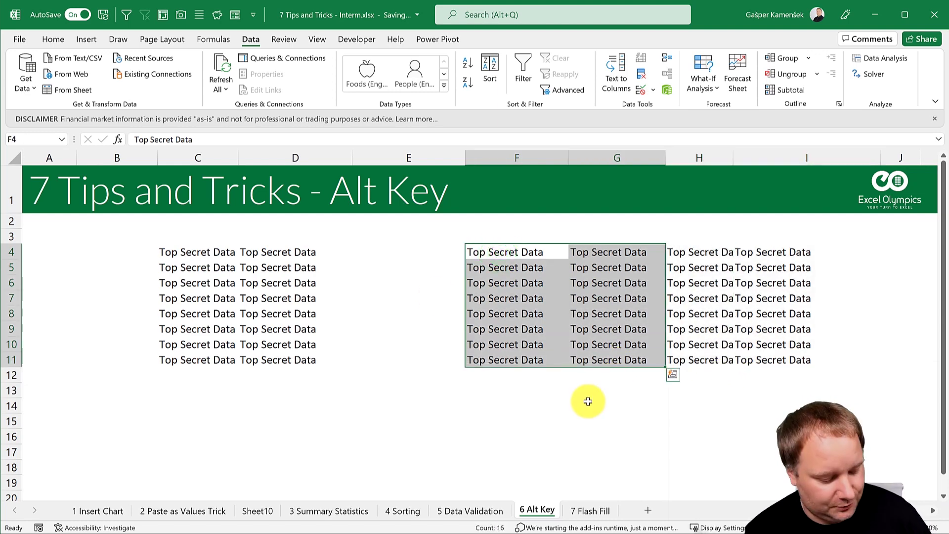
left_click_drag(463, 283, 487, 406)
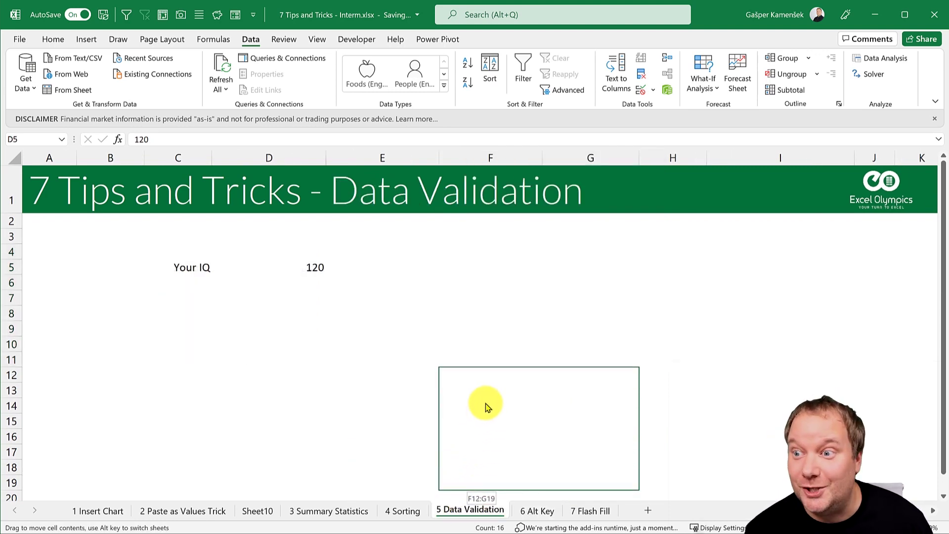
Step: Copy-insert the carried Top Secret Data block at D3:E10 on the Data Validation sheet
left_click_drag(487, 407, 222, 366)
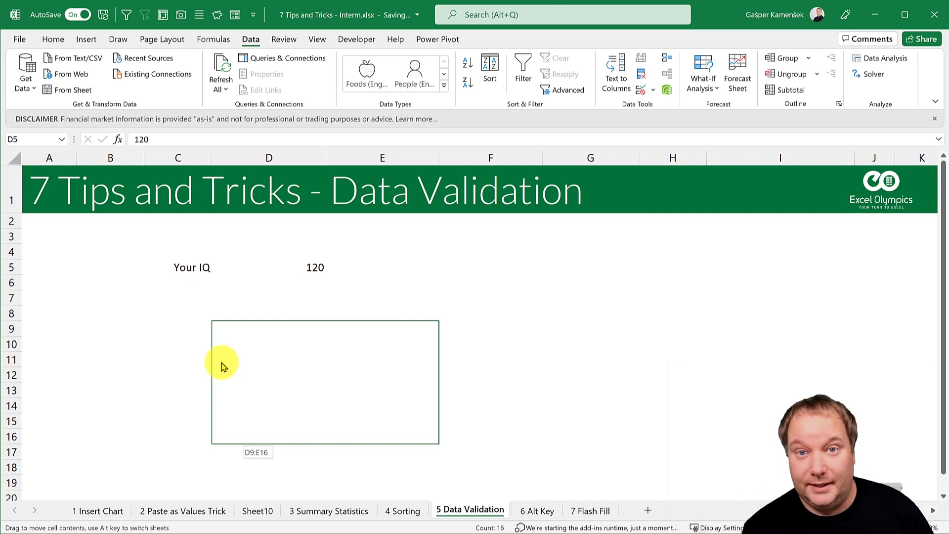
left_click_drag(222, 366, 222, 367)
key("ctrl")
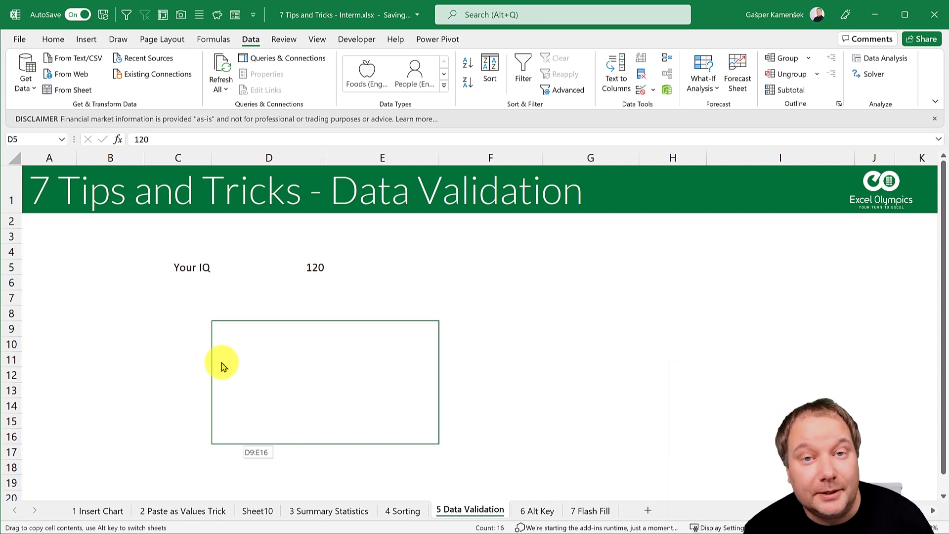
left_click_drag(222, 367, 225, 273)
key("shift")
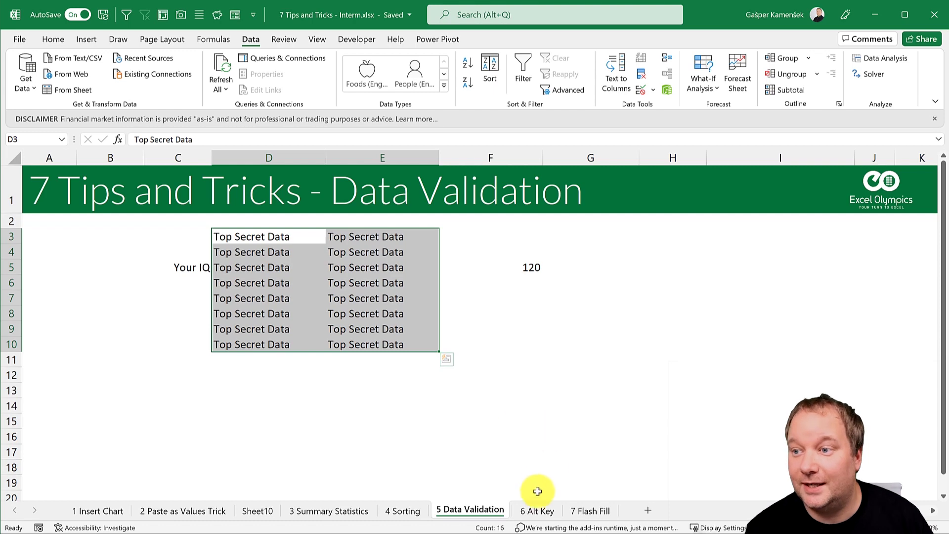
Step: Drag the Alt Key F4:G11 block toward another sheet, then open the 7 Flash Fill sheet
left_click(535, 509)
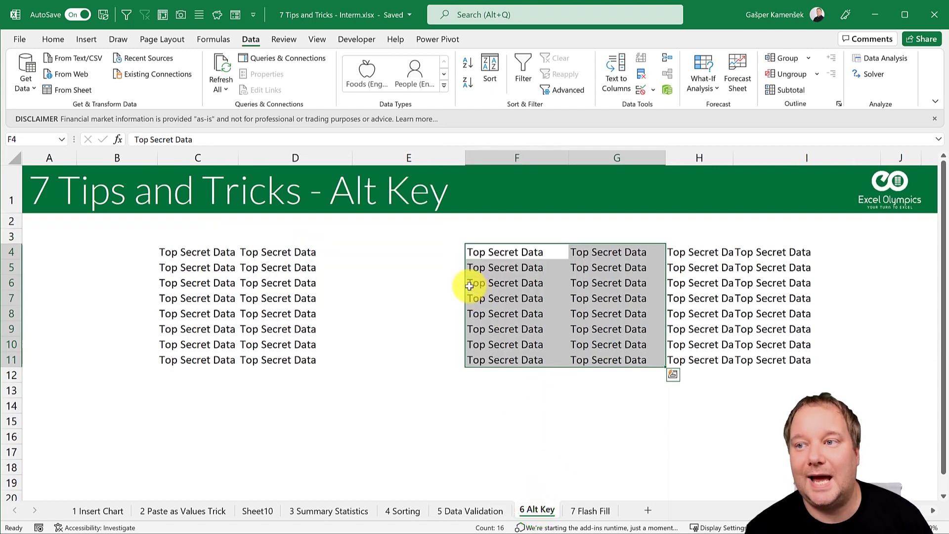
left_click_drag(466, 283, 526, 289)
key("alt")
left_click(366, 344)
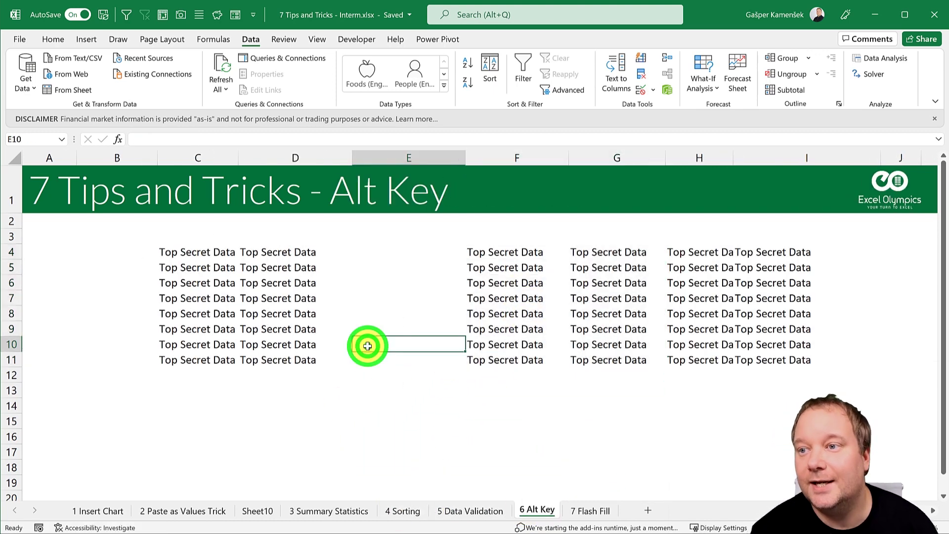
left_click(584, 511)
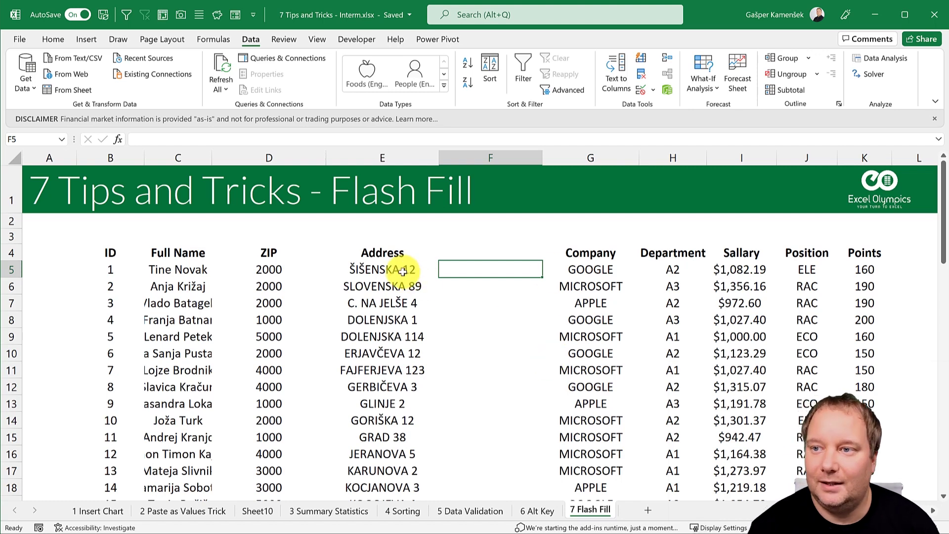
Step: Widen column F and enter =MID(E5,ROW(INDIRECT("1:"&LEN(E5))),1) in F5
left_click_drag(403, 270, 397, 452)
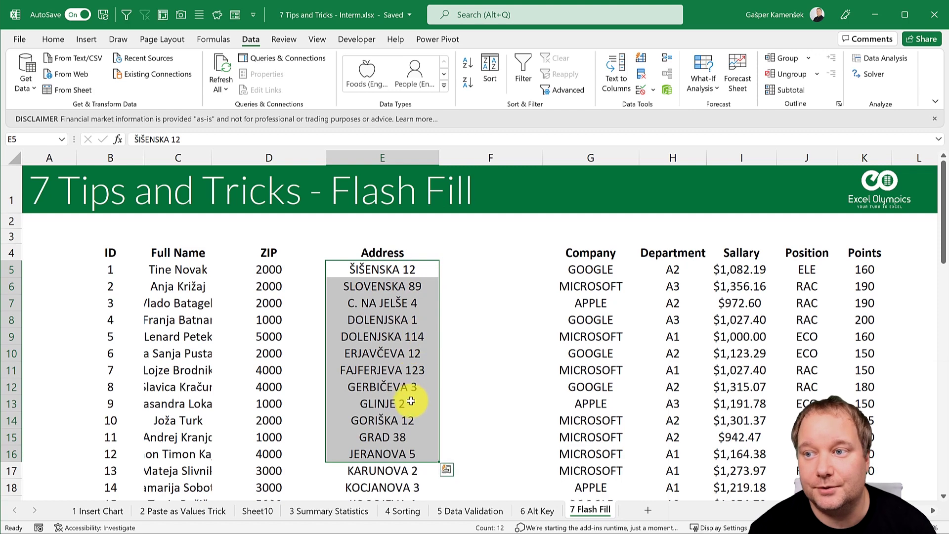
left_click(482, 271)
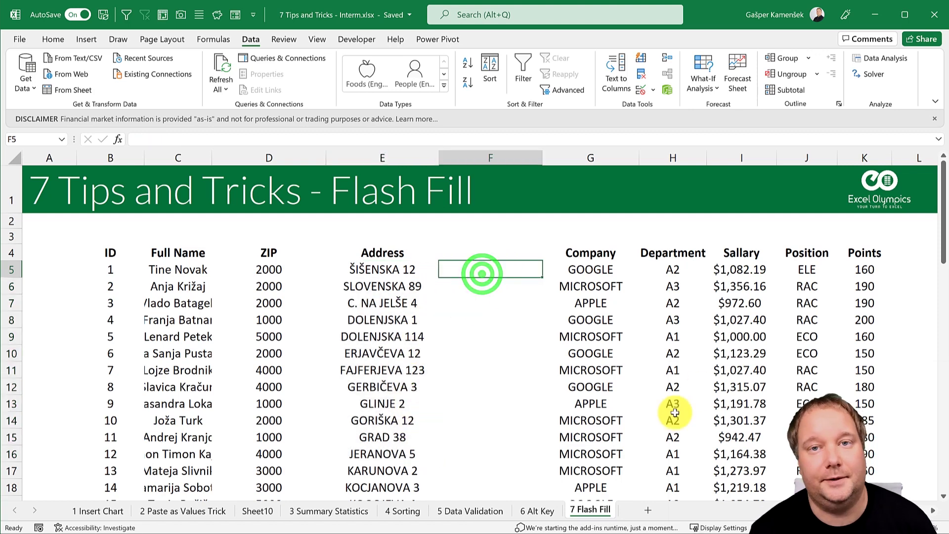
left_click_drag(543, 158, 559, 159)
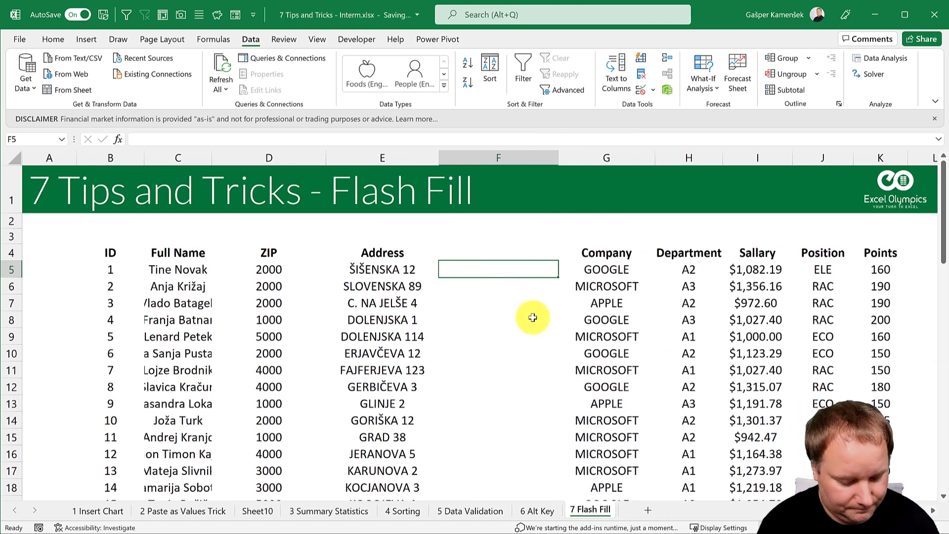
type("=")
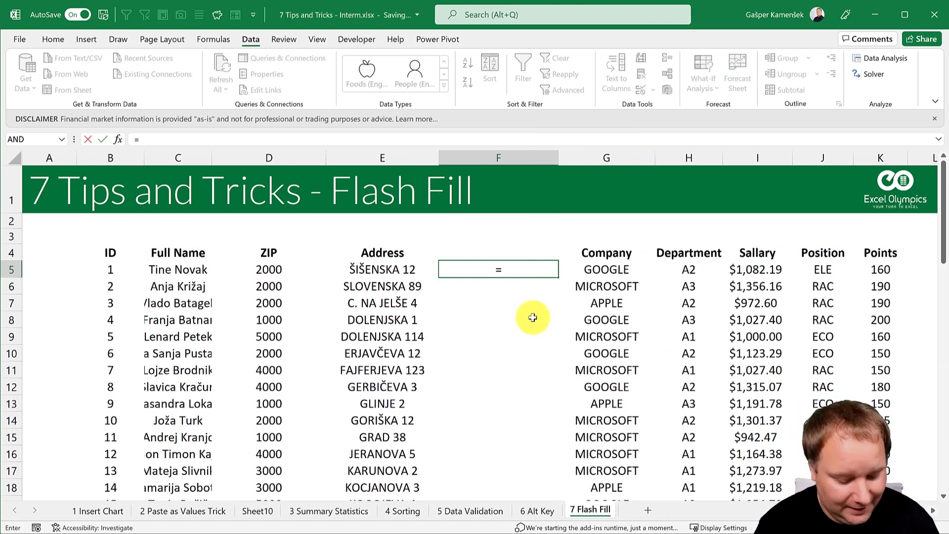
type("MID(")
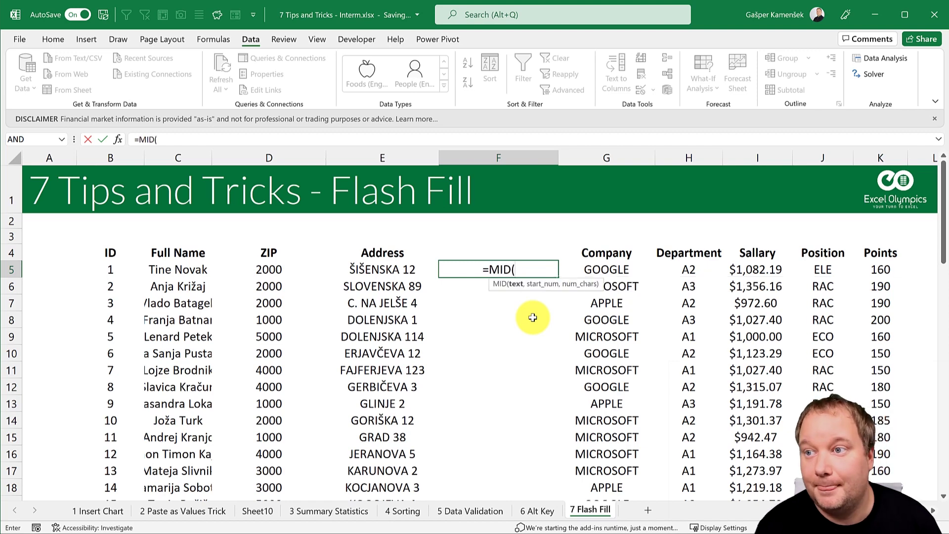
left_click(379, 268)
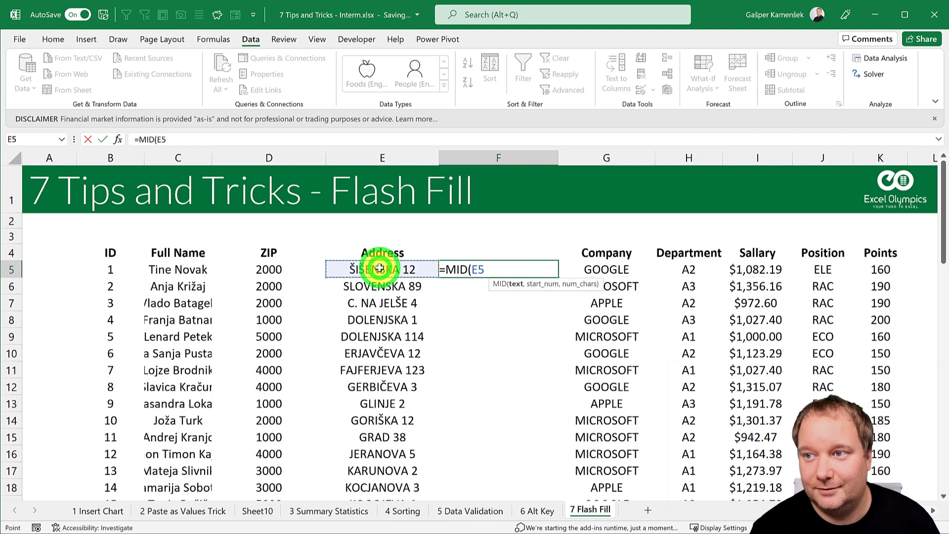
type(",")
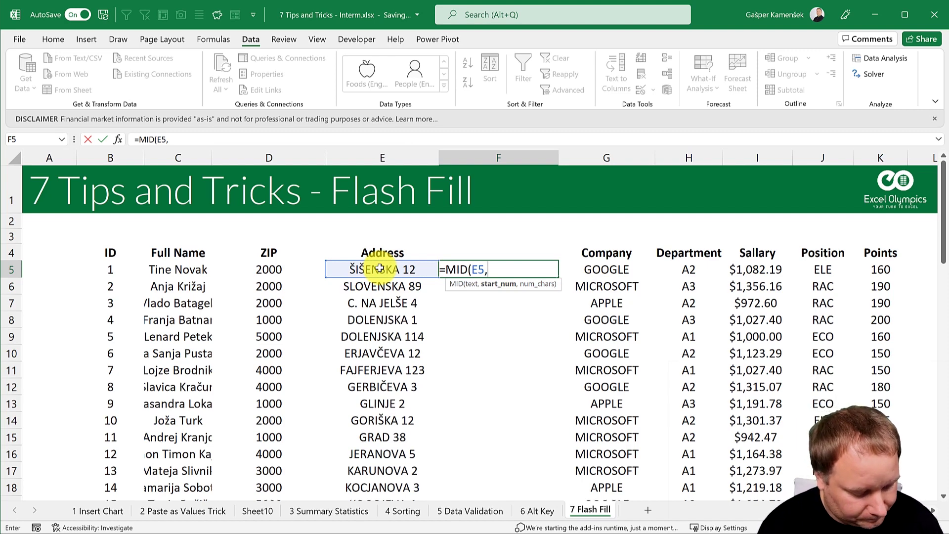
type("ROW(")
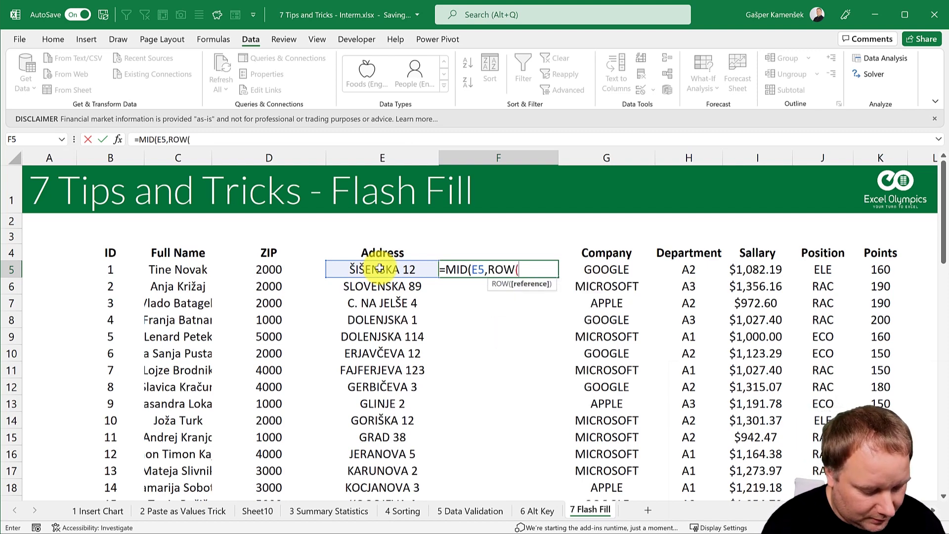
type("INDIRECT(\"1:")
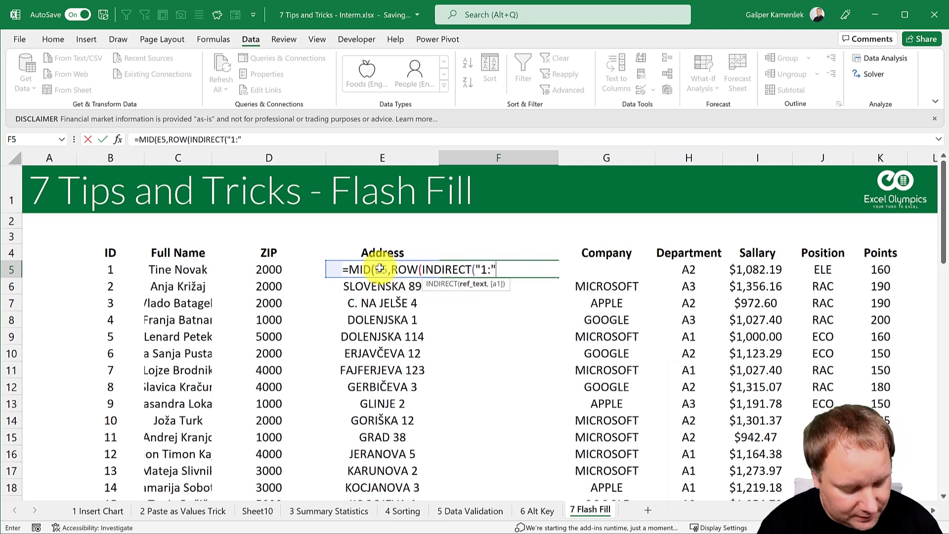
type("\"/LEN(")
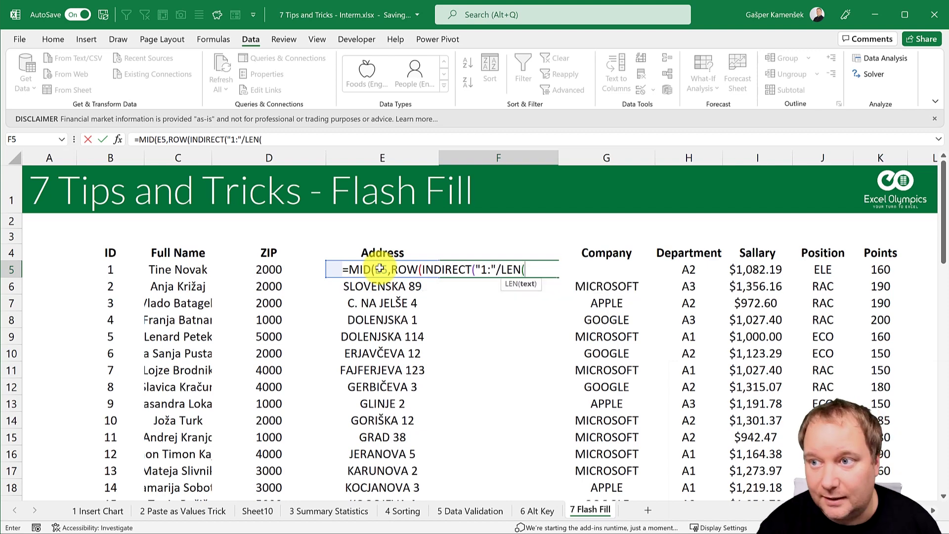
key("BackSpace")
key("BackSpace")
key("BackSpace")
key("BackSpace")
key("BackSpace")
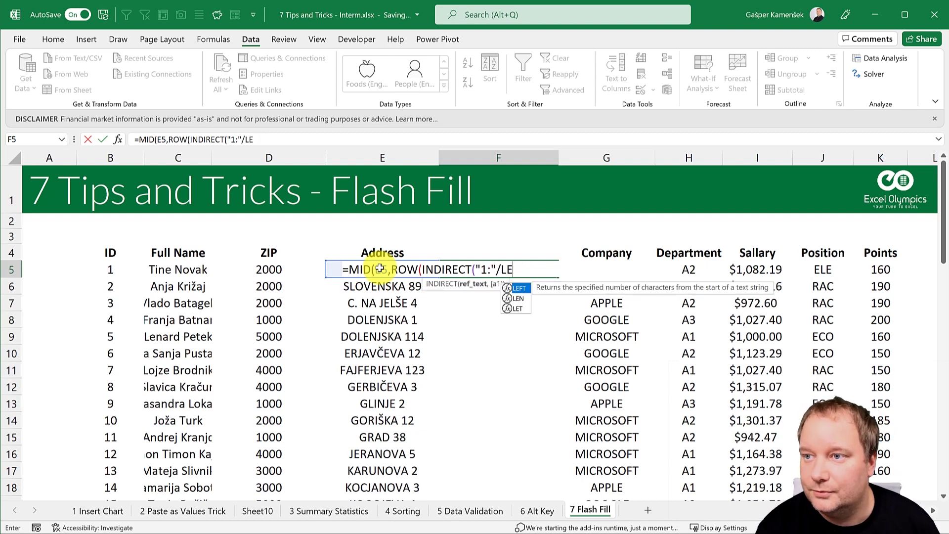
type("&")
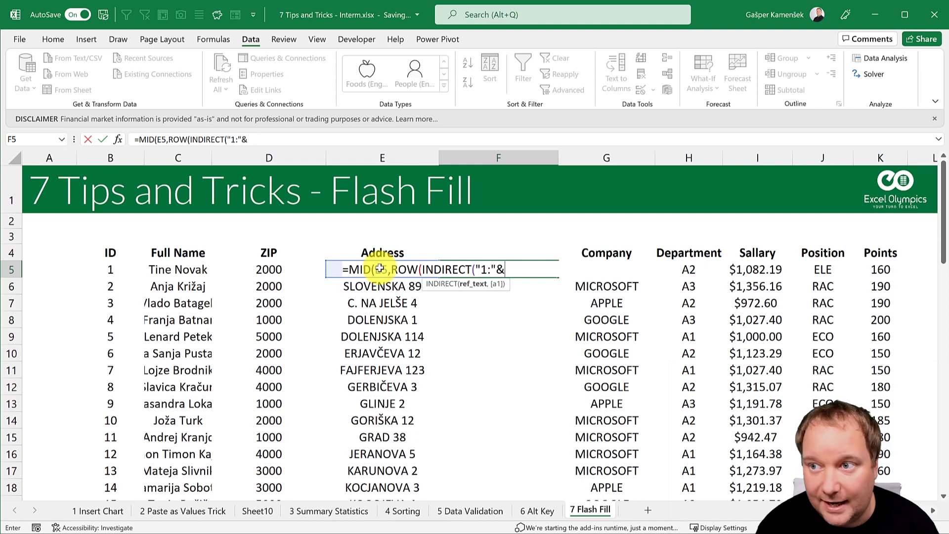
type("LEN(")
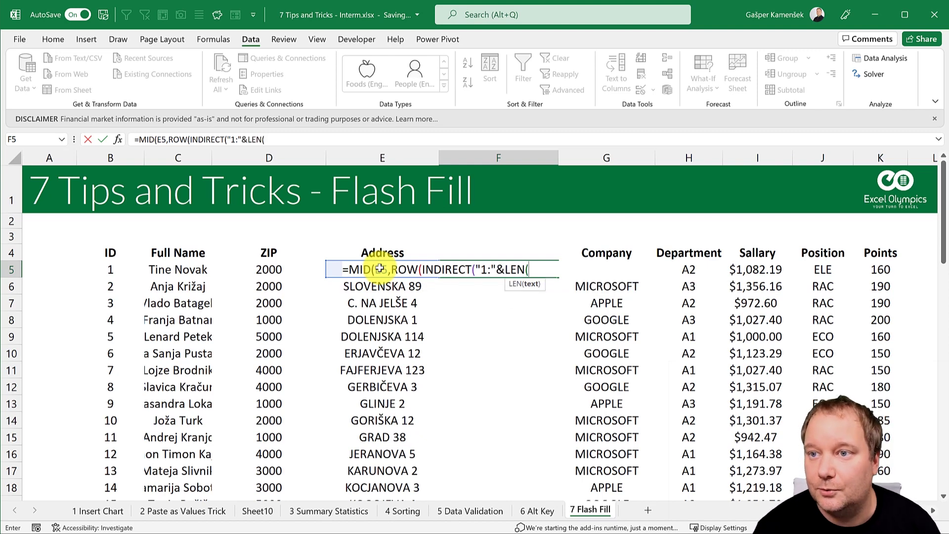
left_click(278, 269)
key("Right")
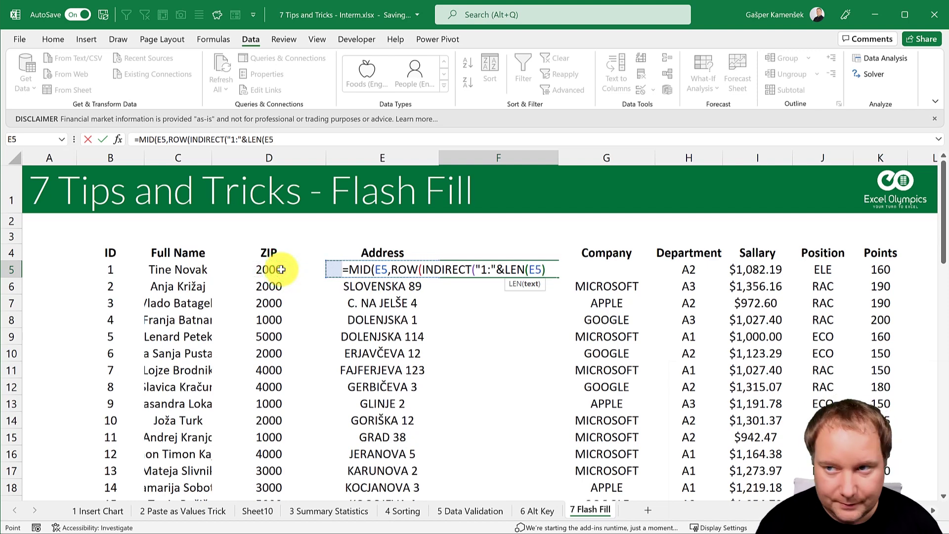
type(")))")
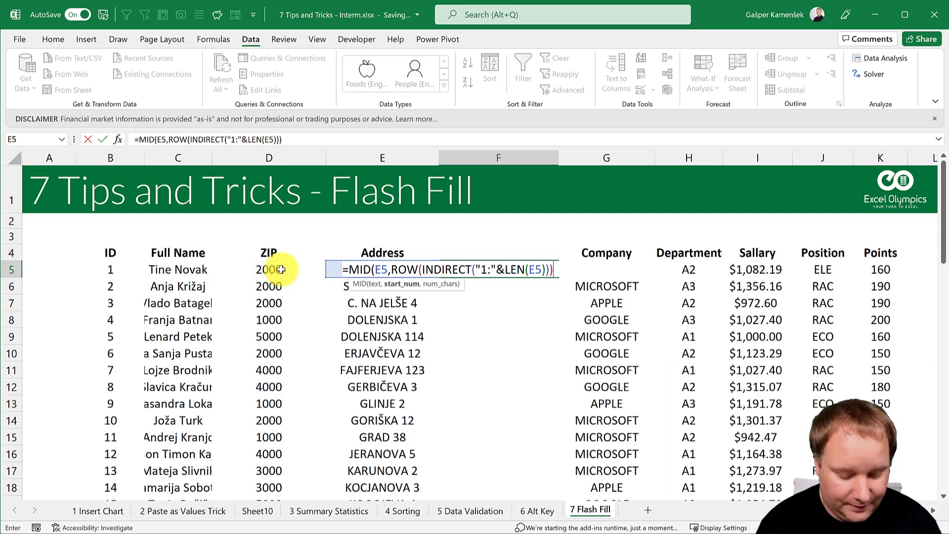
type(",1)")
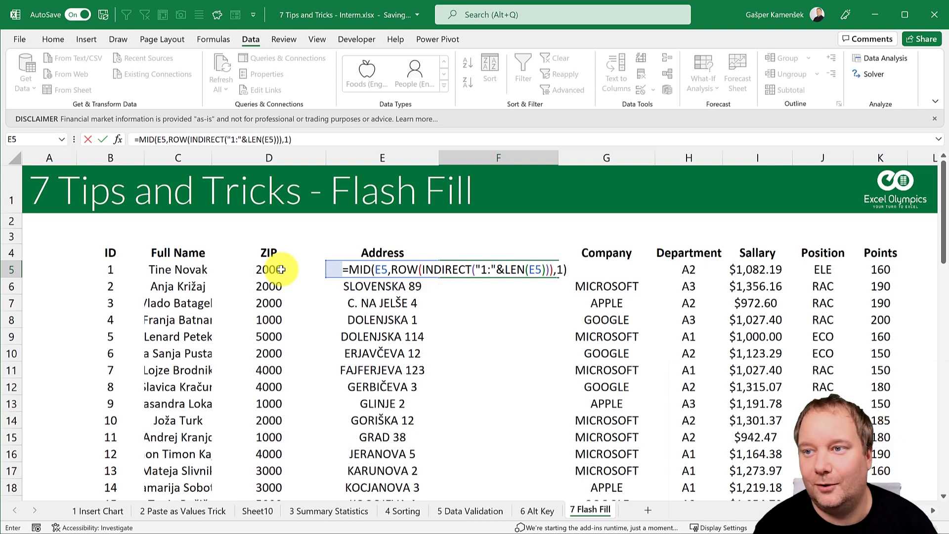
key("Return")
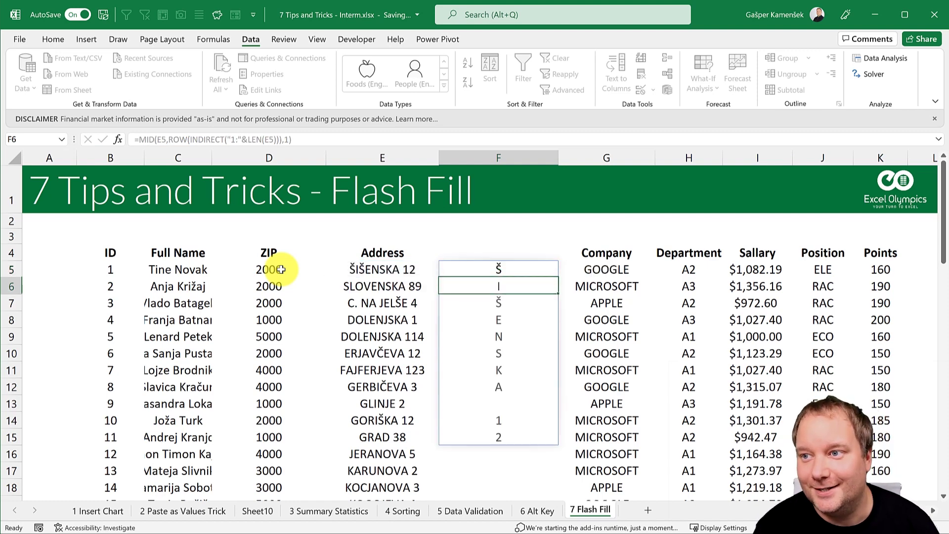
Step: Change F5's formula to test each character of the E5 address for a space
left_click(406, 269)
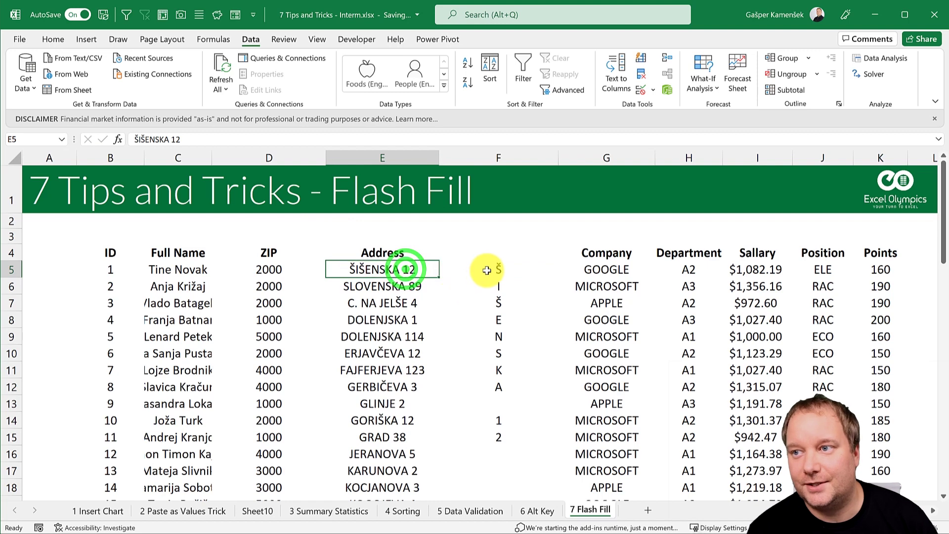
left_click(509, 269)
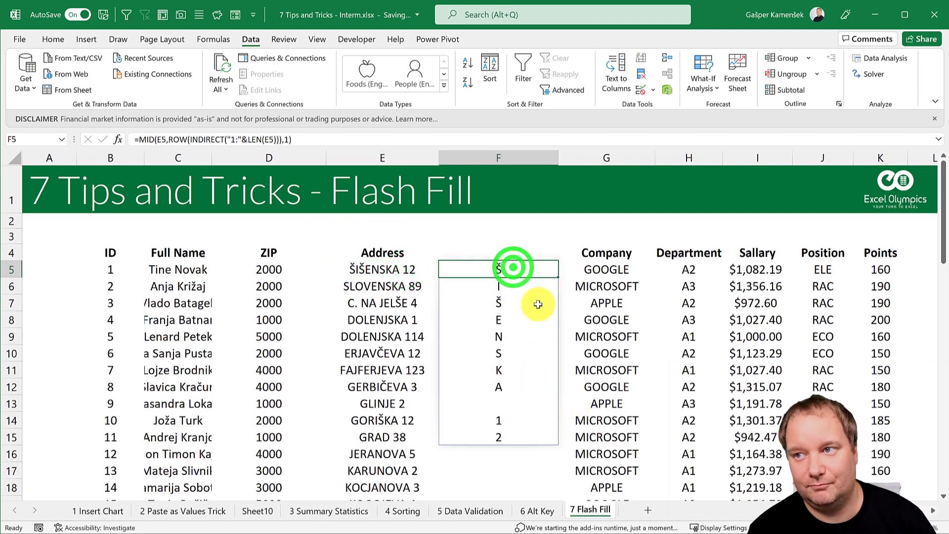
left_click(309, 138)
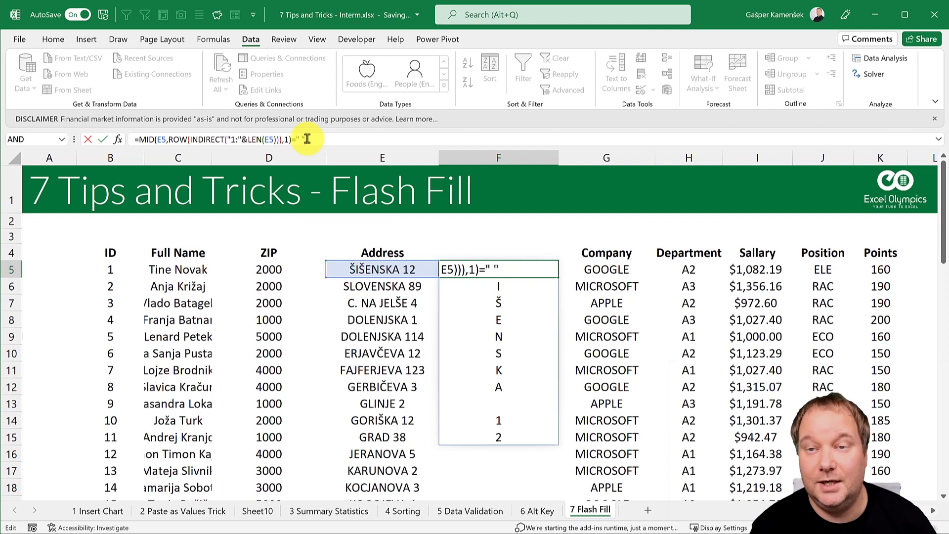
key("Return")
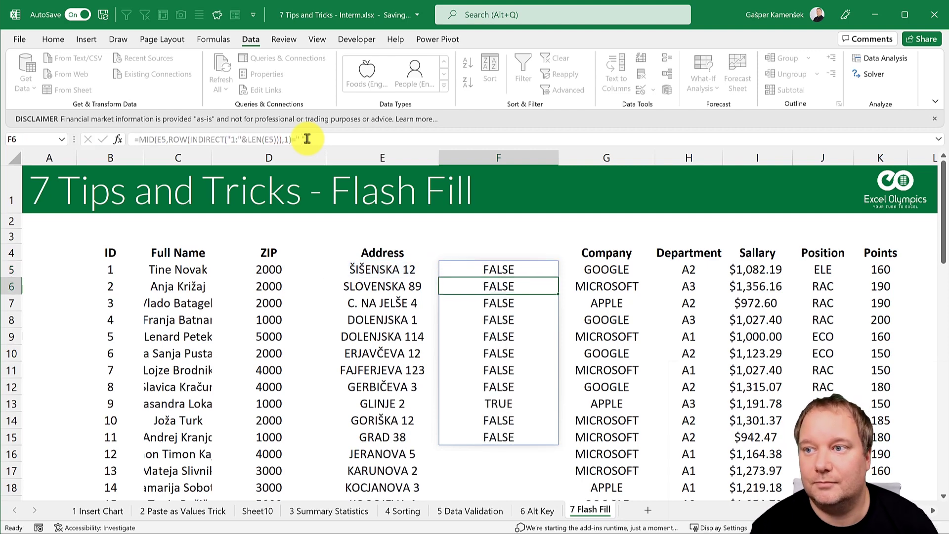
Step: Wrap F5's space test in --( ) so column F shows 1s and 0s
left_click(518, 269)
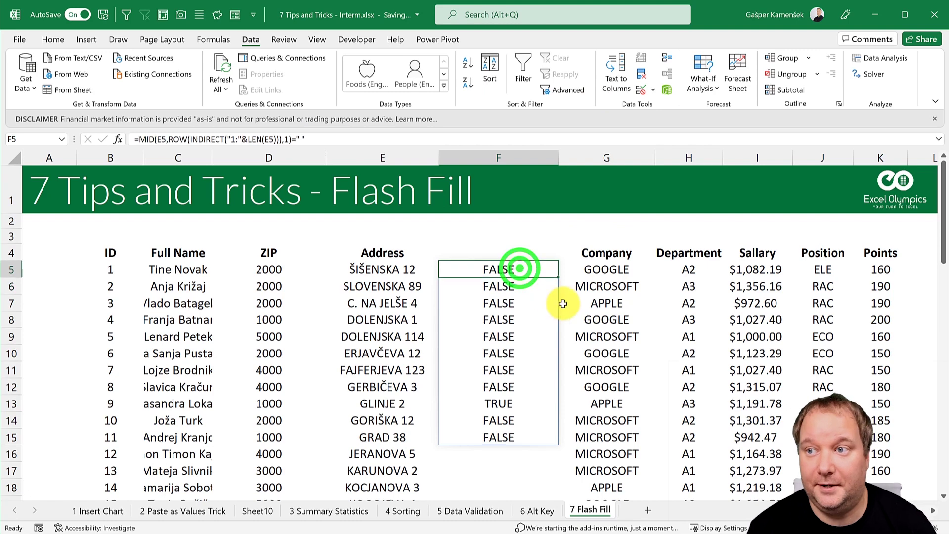
left_click(139, 139)
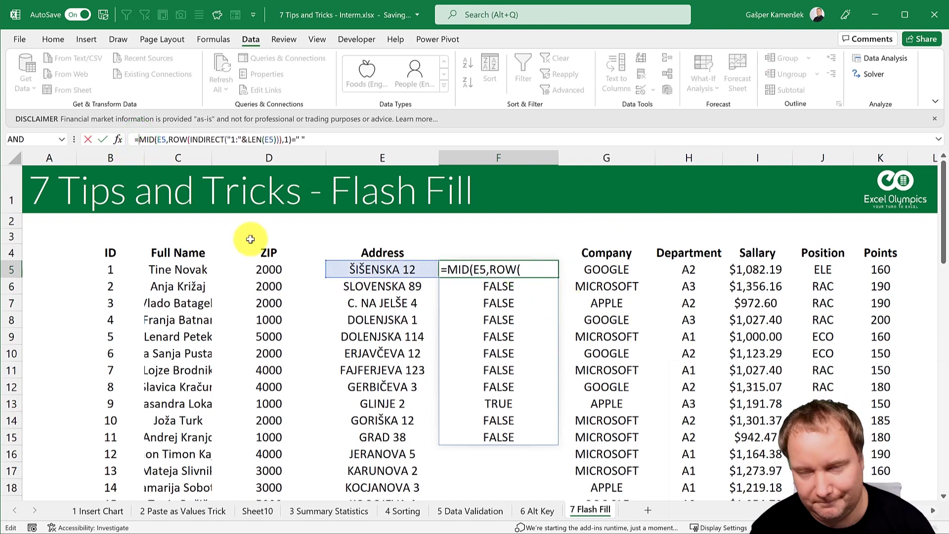
type("(--")
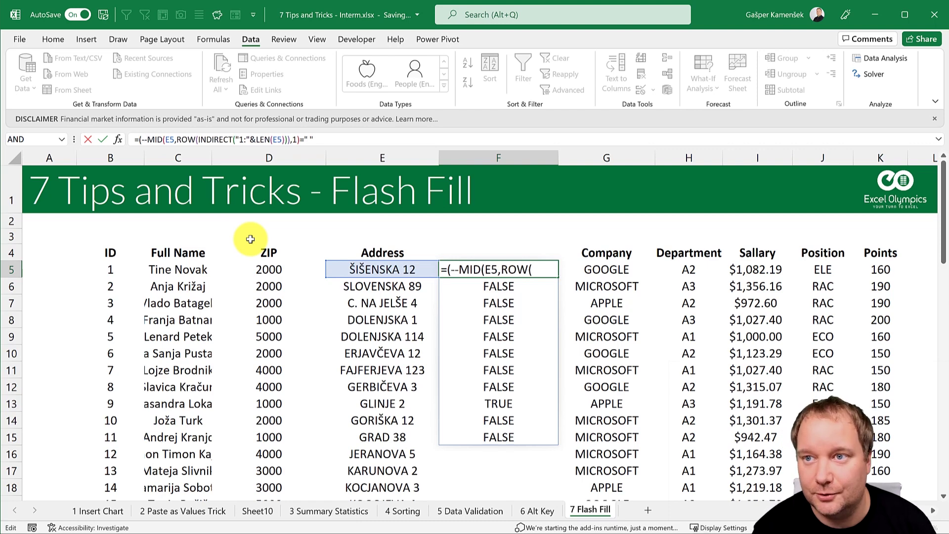
type("(")
left_click(338, 136)
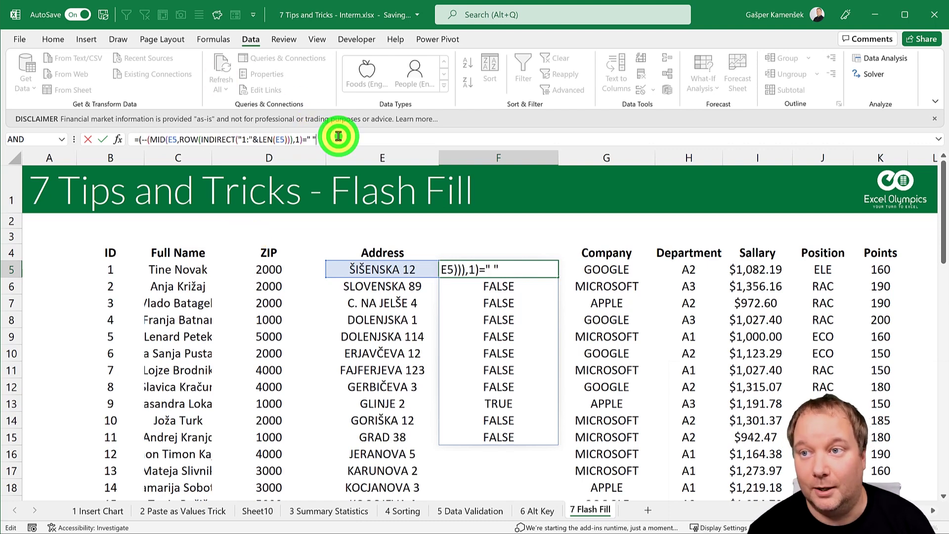
type("))")
key("Return")
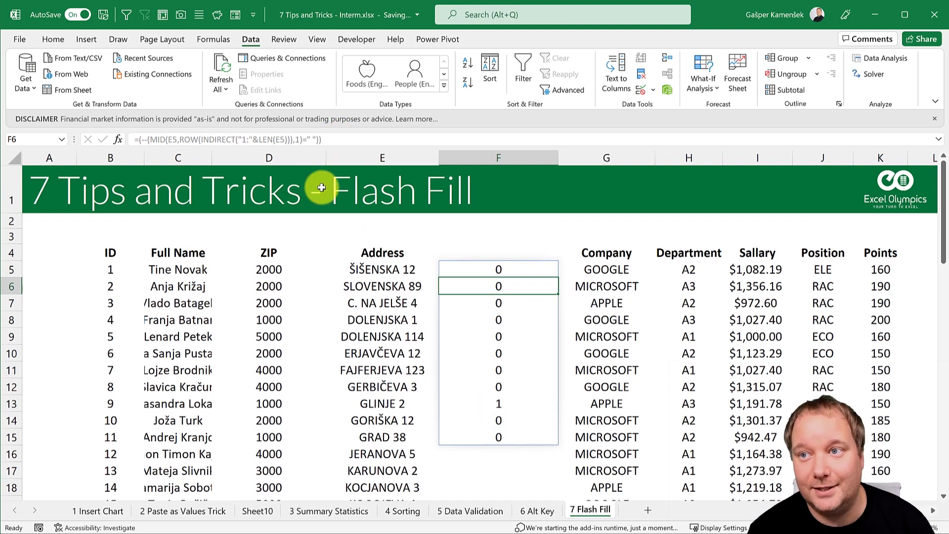
Step: Multiply the test by ROW(INDIRECT("1:"&LEN(E5))), leaving the space position 9 in F13
left_click(499, 267)
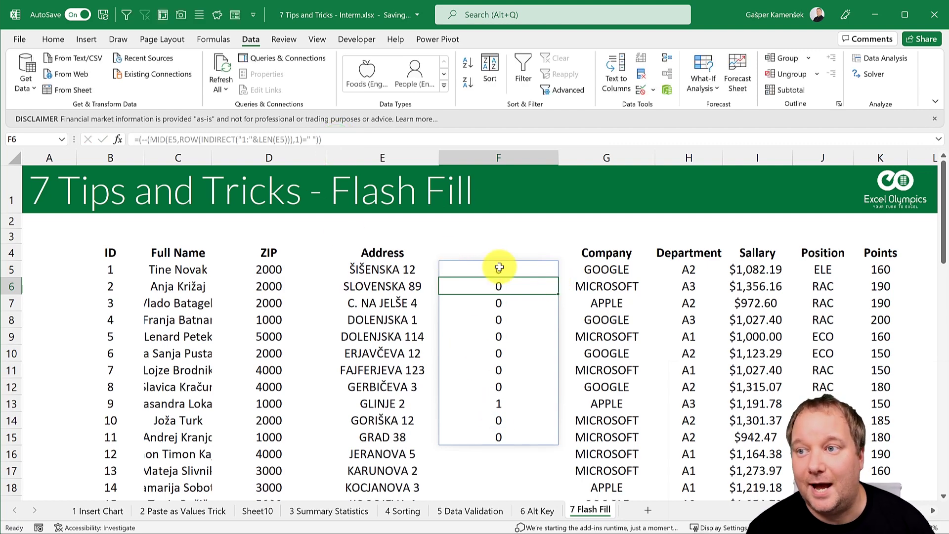
left_click(389, 139)
type("*")
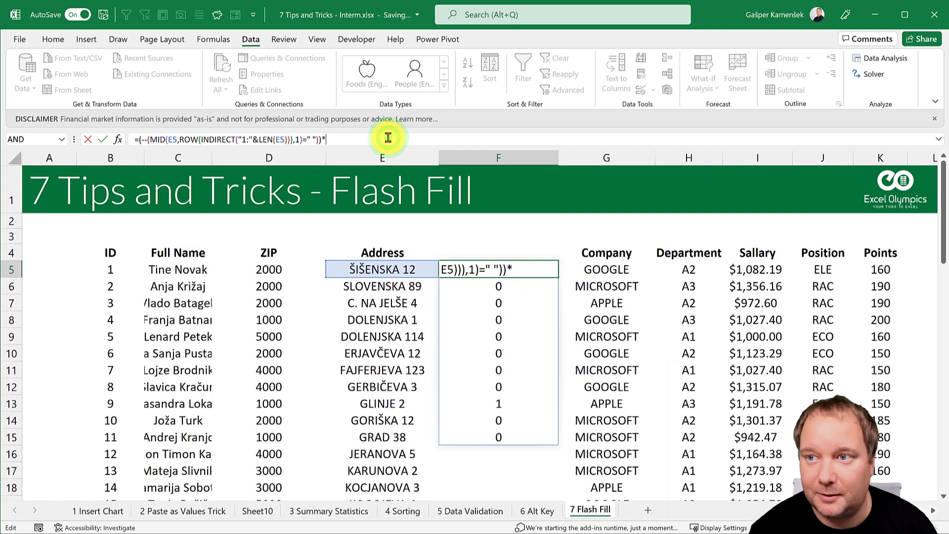
left_click_drag(182, 140, 295, 140)
key("ctrl+c")
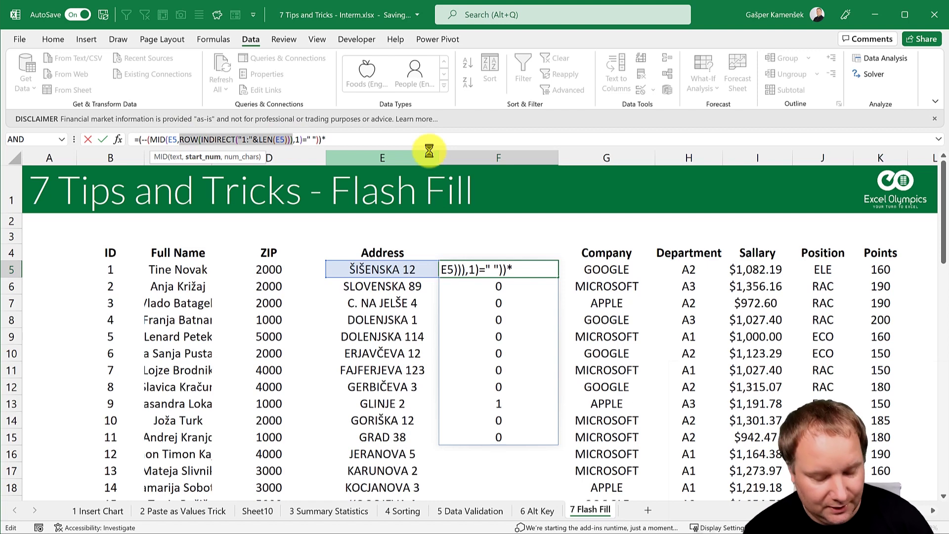
left_click(384, 137)
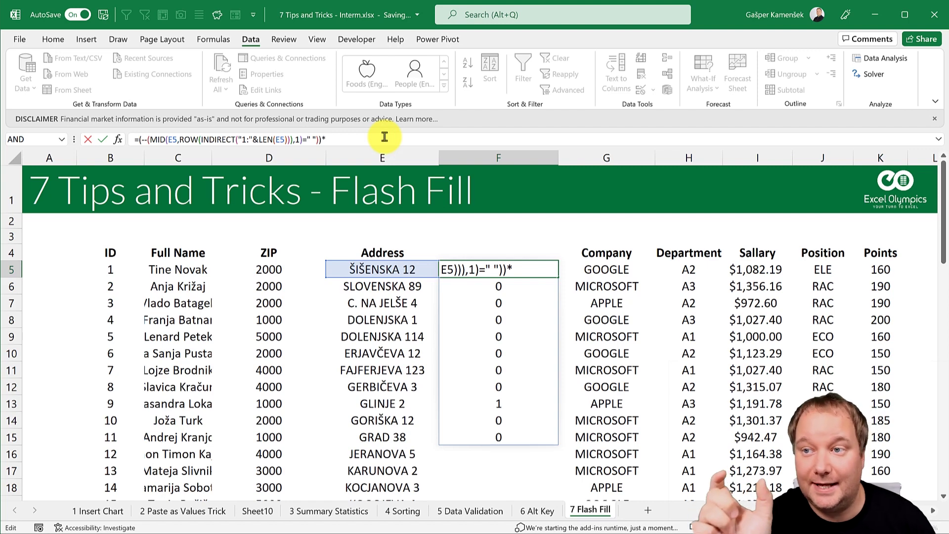
key("ctrl+v")
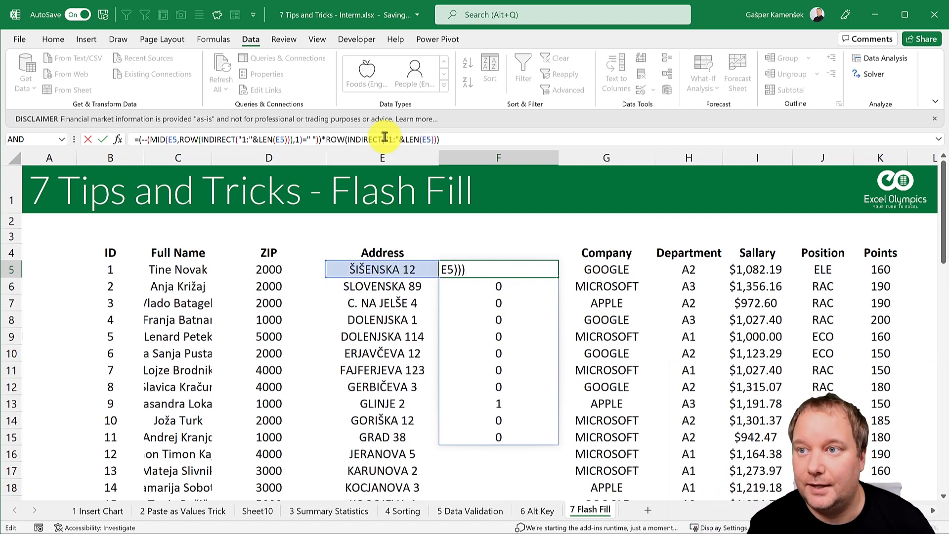
key("ctrl+Return")
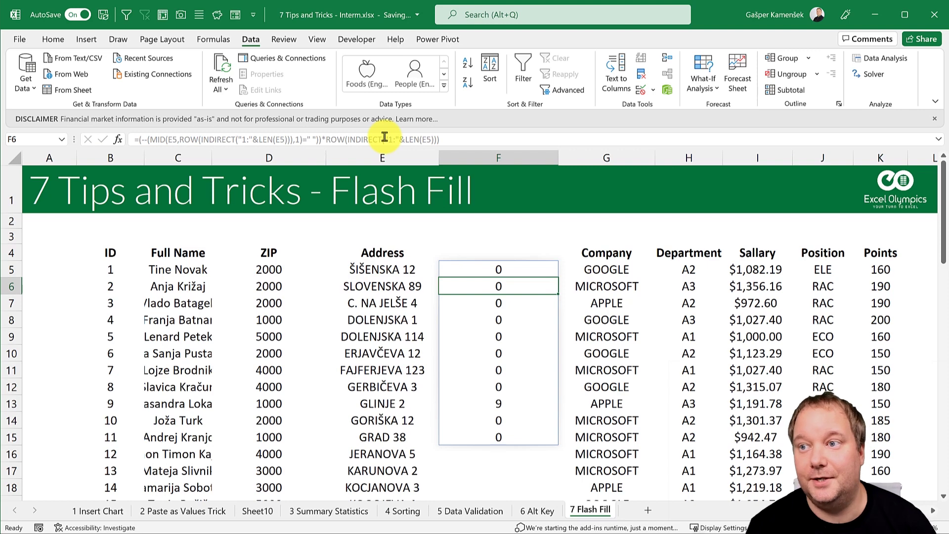
left_click(500, 403)
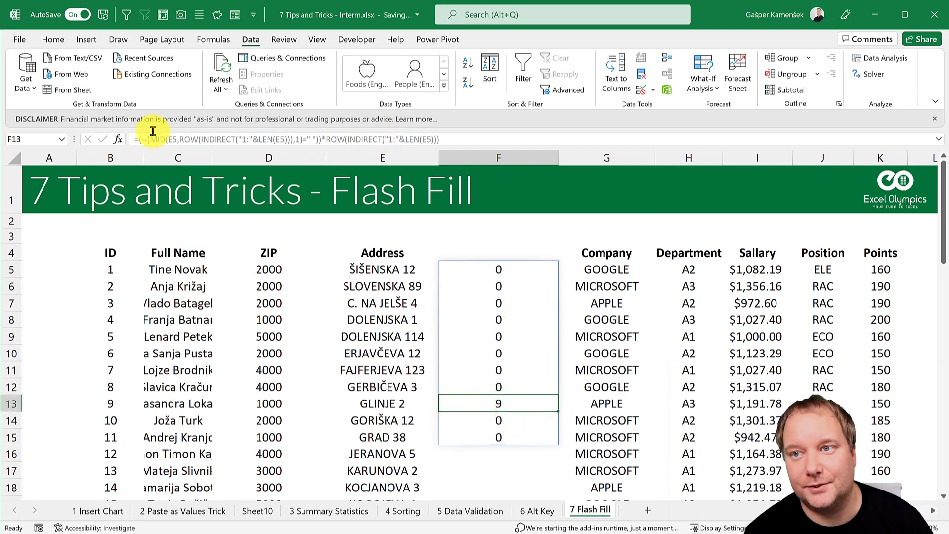
left_click(470, 268)
Step: Wrap F5's position expression in MAX to return the space position
left_click(138, 140)
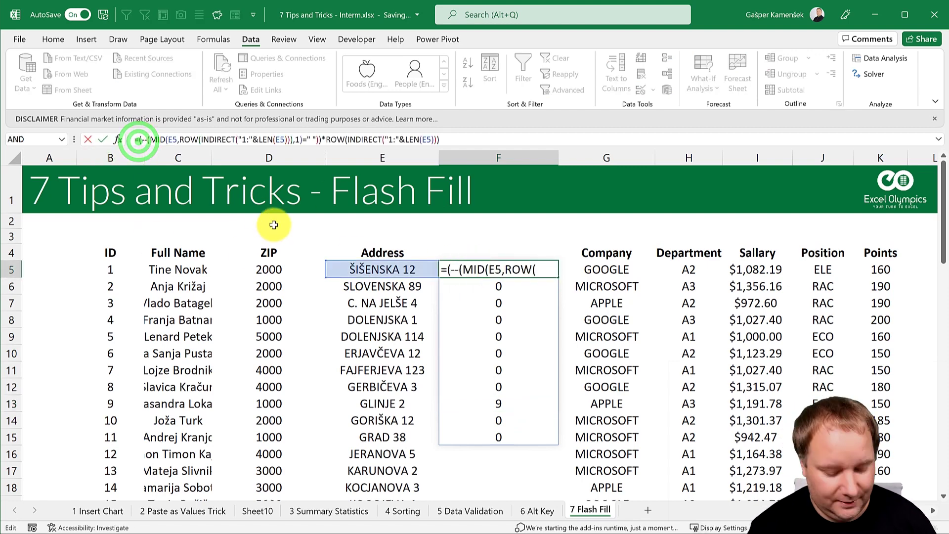
type("MAX(")
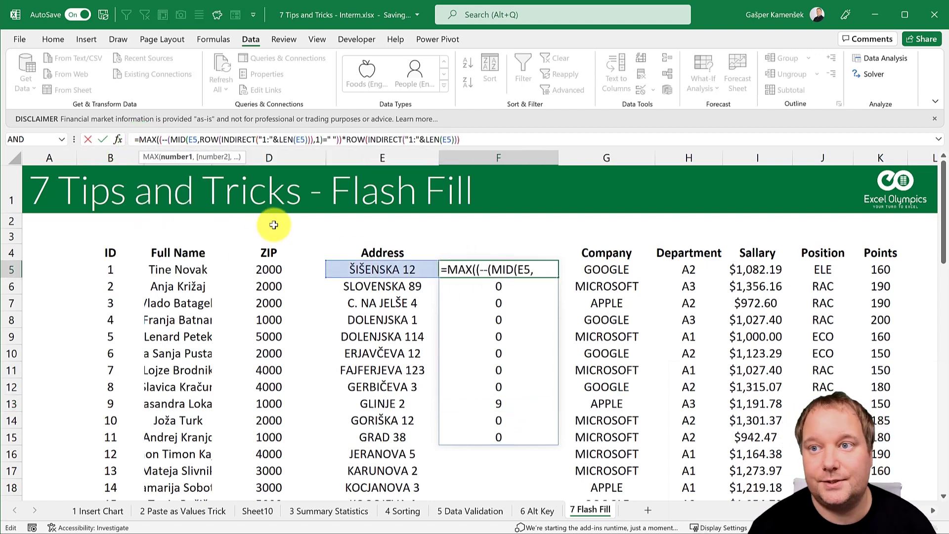
left_click(491, 139)
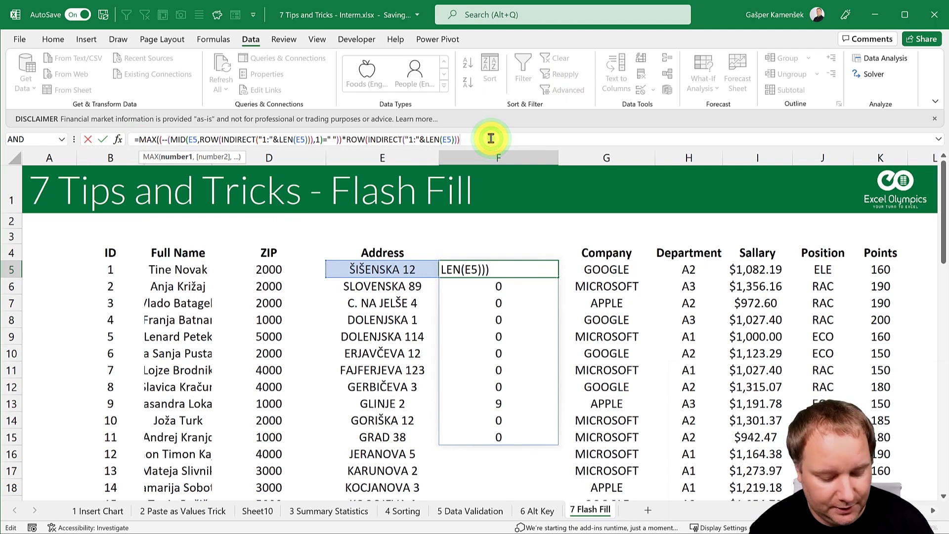
type(")")
key("Return")
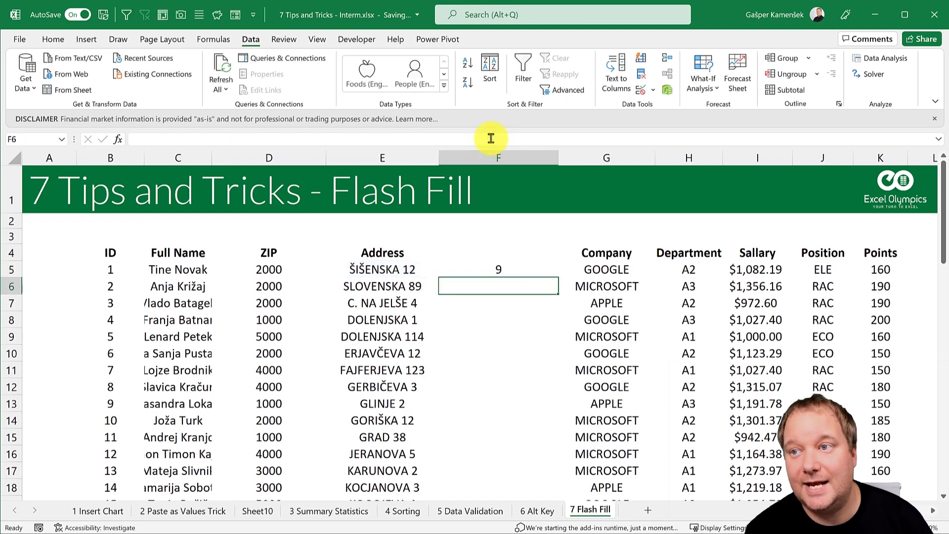
Step: Wrap it in MID(E5, …+1, 1000) so F5 returns house number 12
left_click(483, 267)
left_click(138, 139)
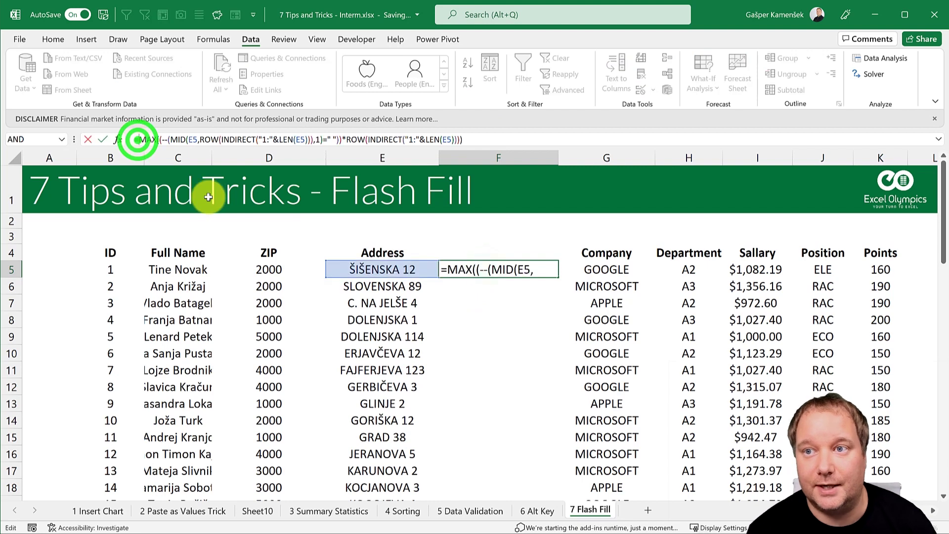
type("MID(")
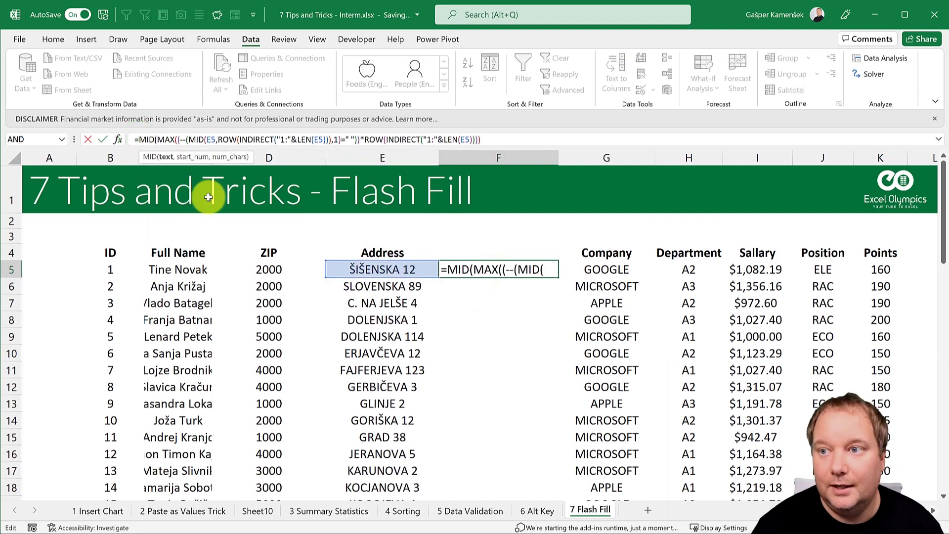
left_click(358, 269)
type(",")
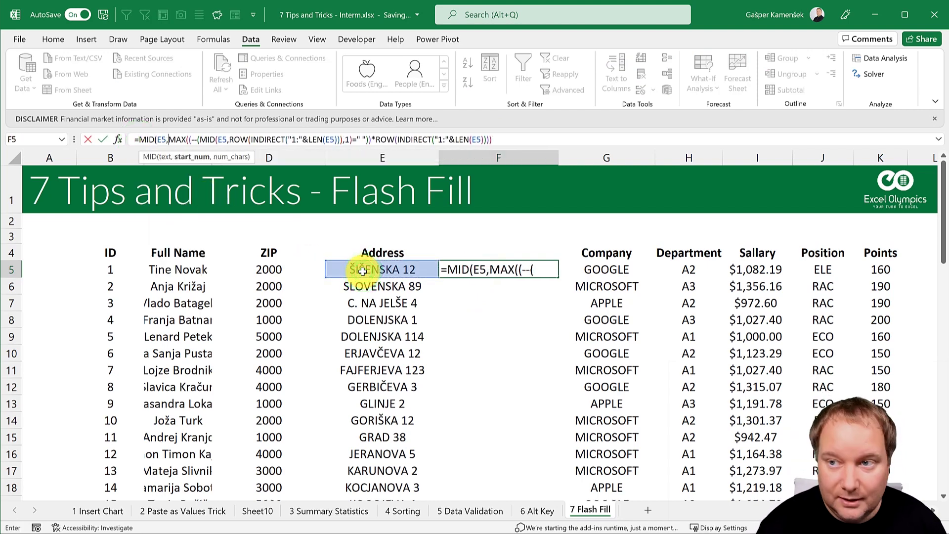
left_click(516, 140)
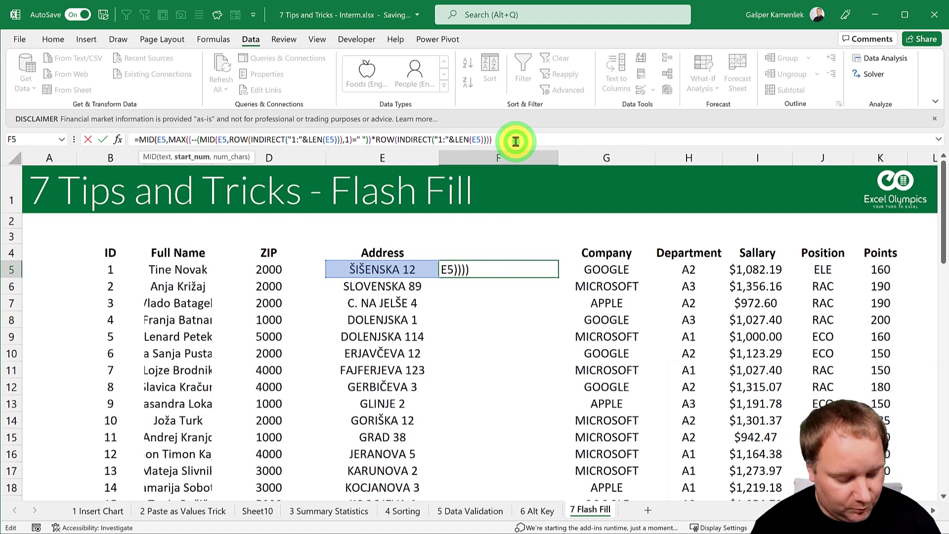
type("+1,1000)")
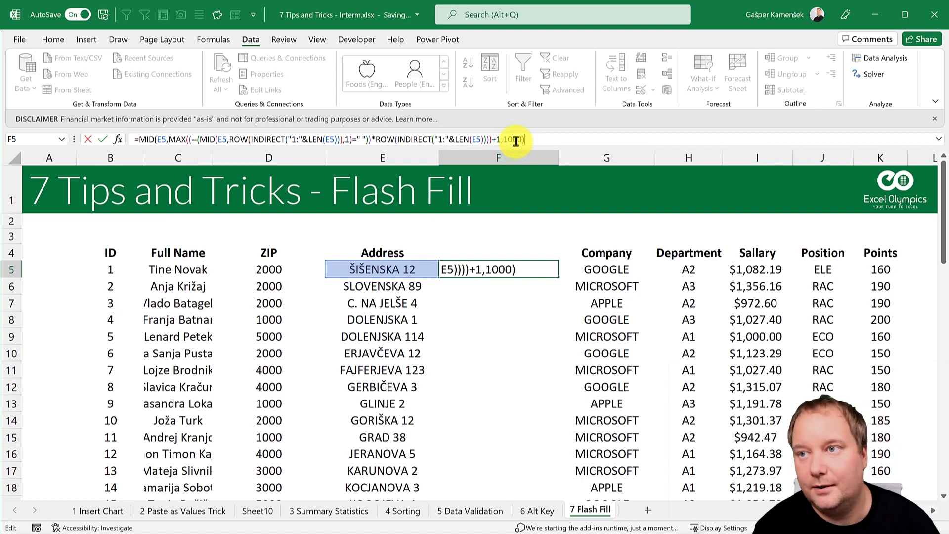
key("Return")
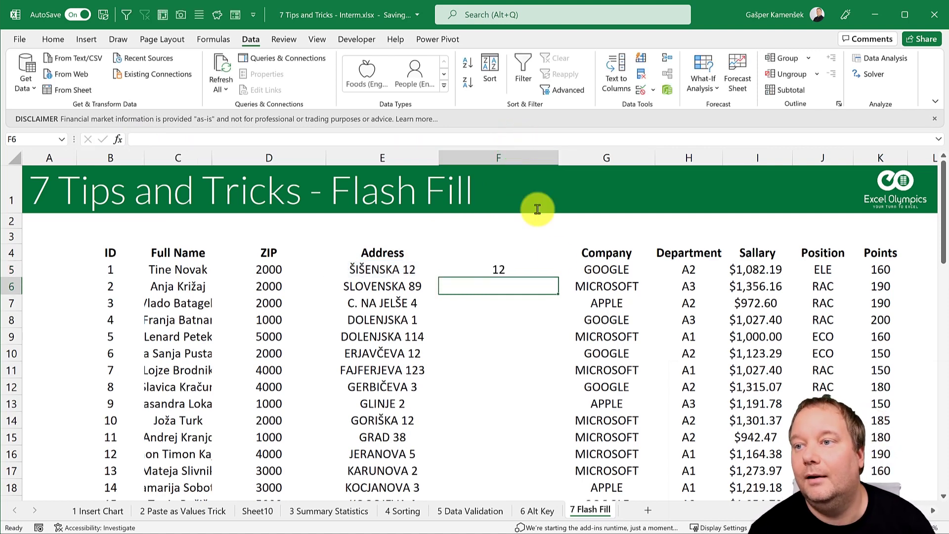
left_click(524, 273)
Step: Fill F5's house-number formula down beside all addresses, then delete the results
double_click(557, 276)
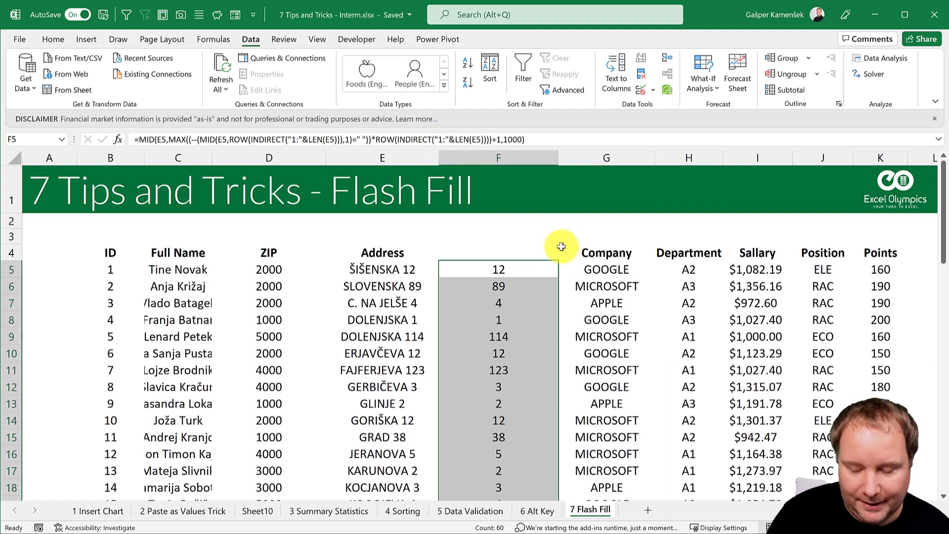
key("Delete")
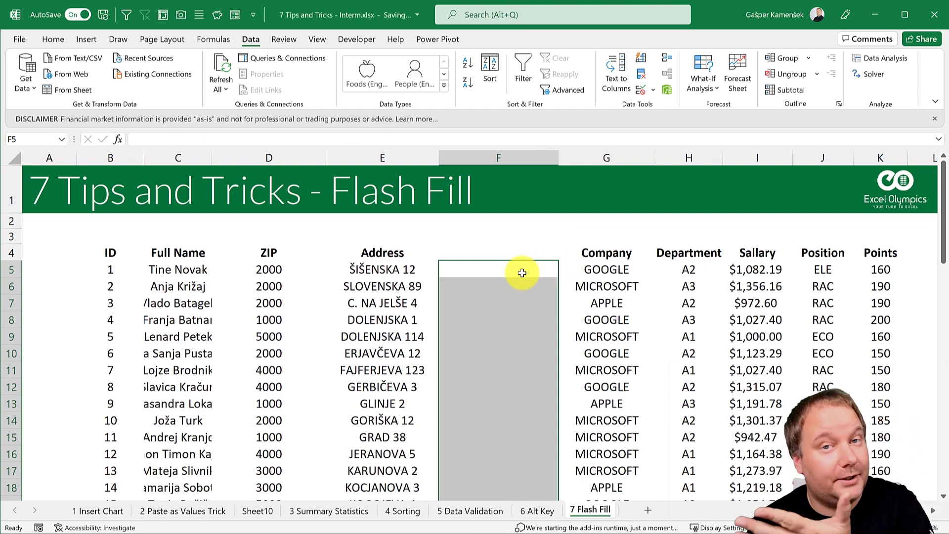
Step: Enter house numbers 12, 89, 4 and 1 in F5:F8 and accept the Flash Fill suggestions
left_click(502, 268)
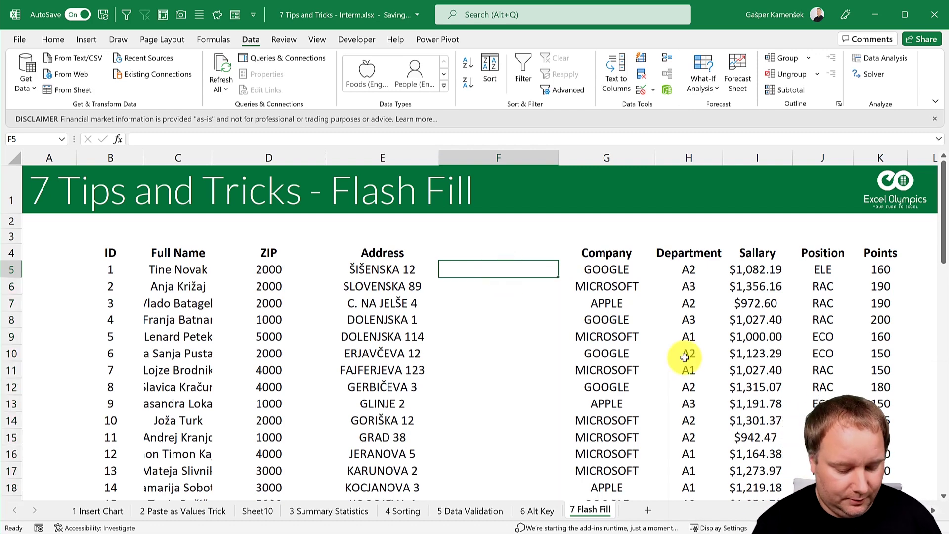
type("12")
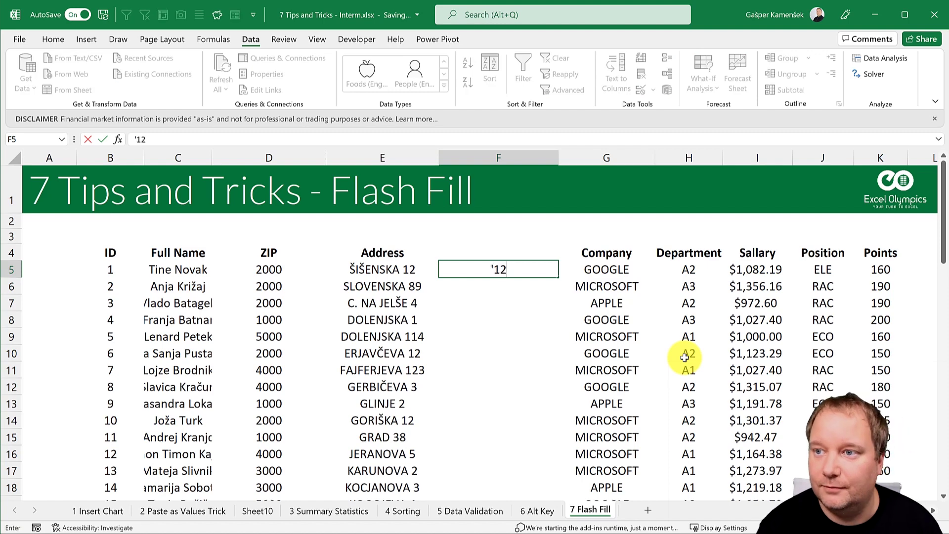
key("Return")
type("'22")
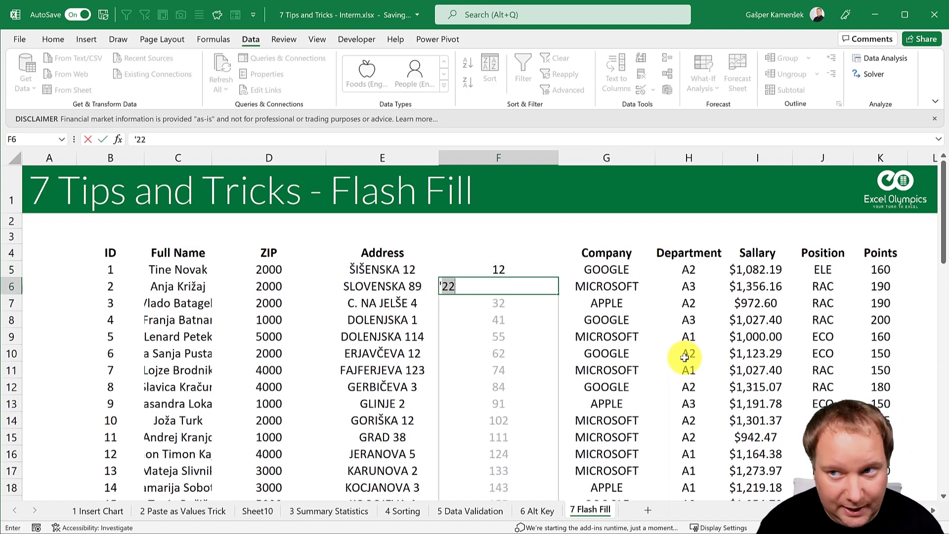
key("BackSpace")
key("BackSpace")
key("BackSpace")
type("89")
key("Return")
type("'44")
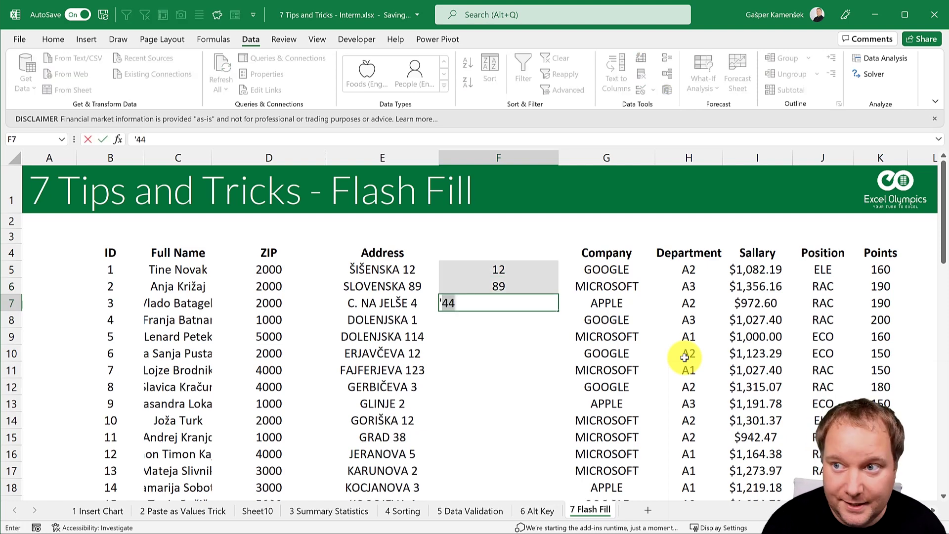
key("BackSpace")
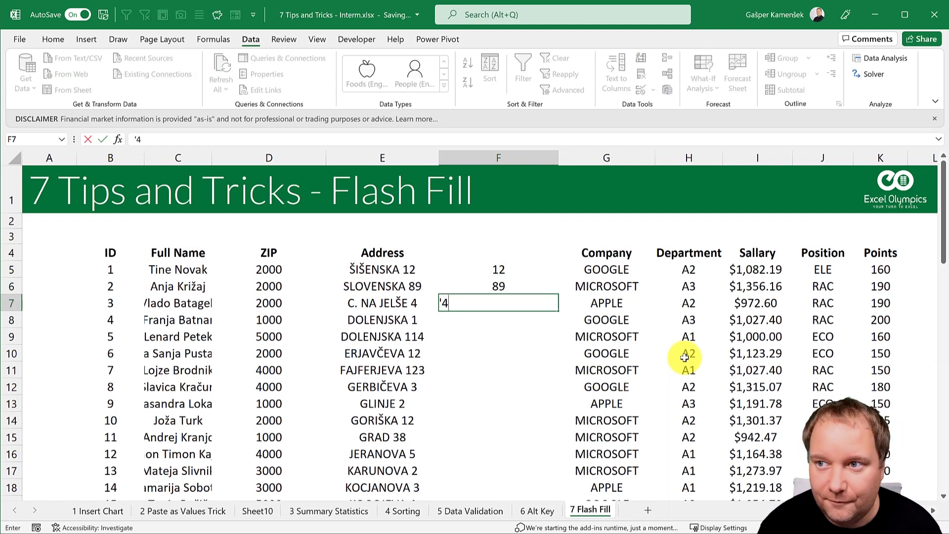
key("Return")
type("'1")
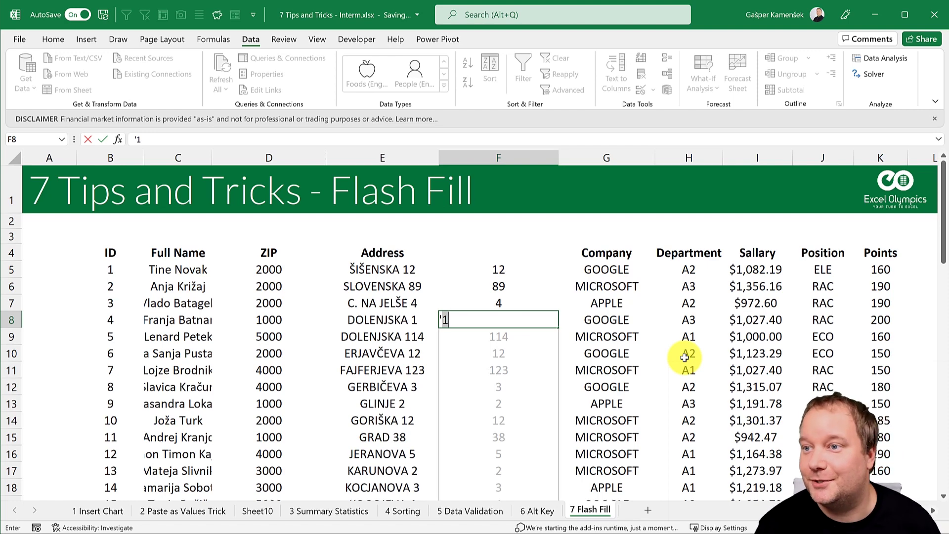
key("Return")
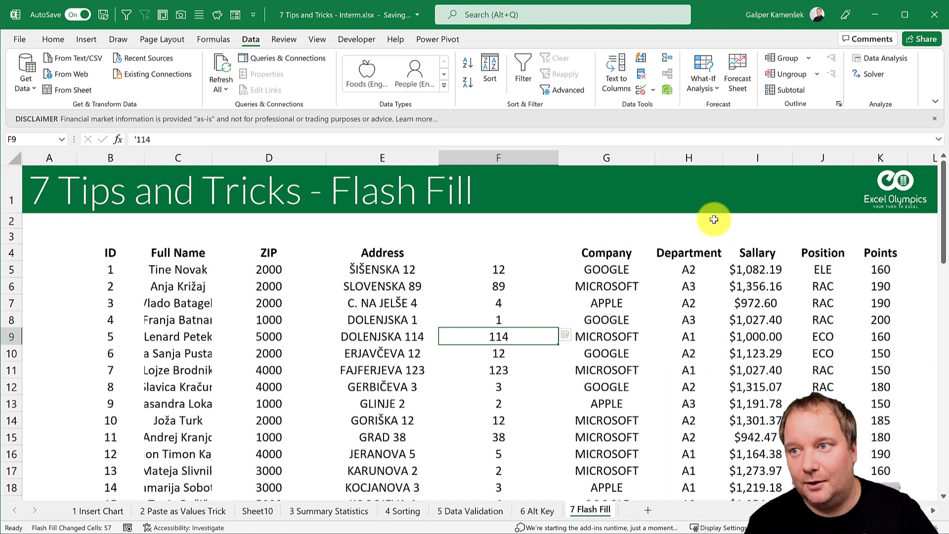
left_click(402, 270)
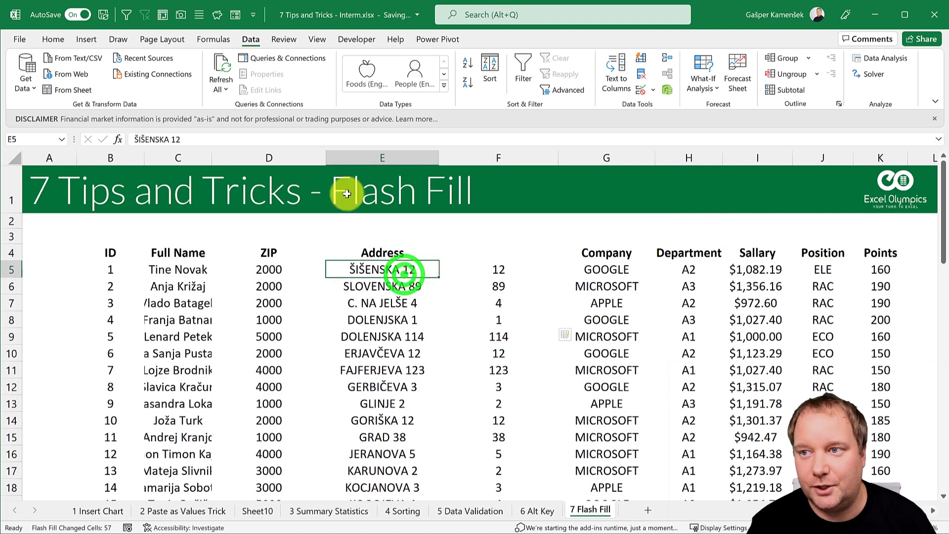
left_click(186, 142)
key("BackSpace")
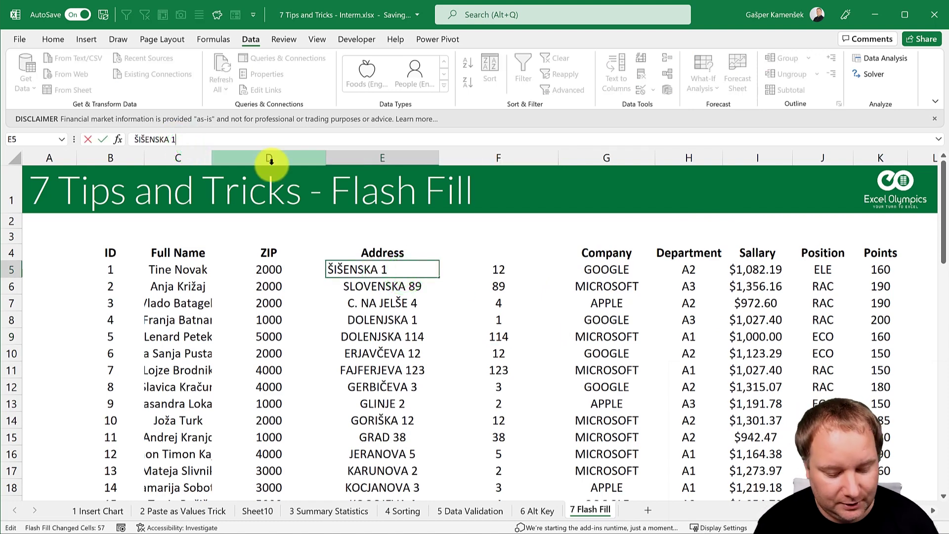
type("7")
key("Return")
left_click(494, 269)
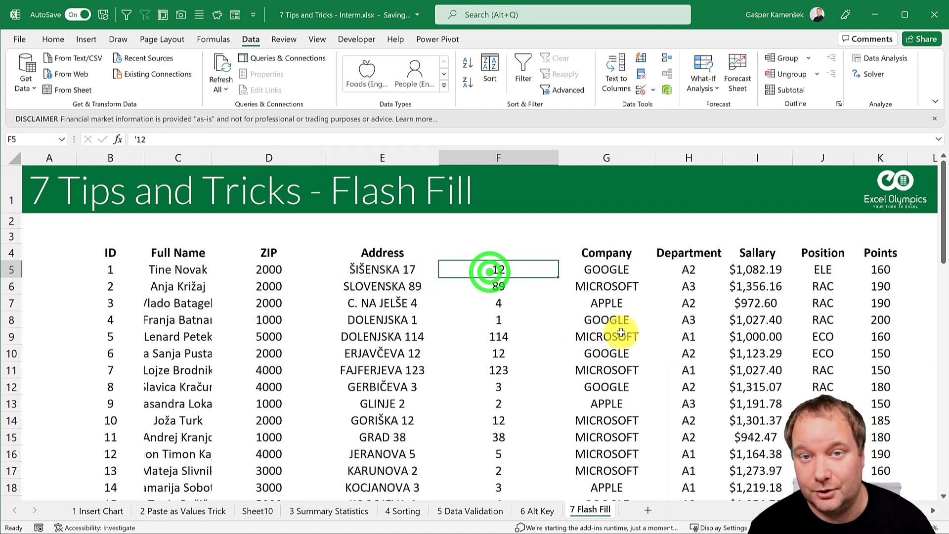
key("ctrl+z")
key("ctrl+z")
key("ctrl+z")
key("ctrl+z")
key("ctrl+z")
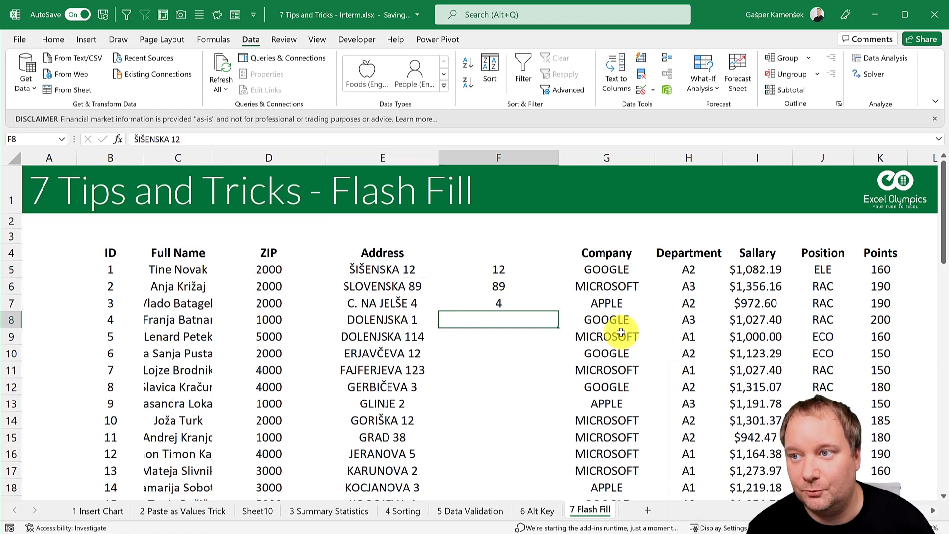
type("89")
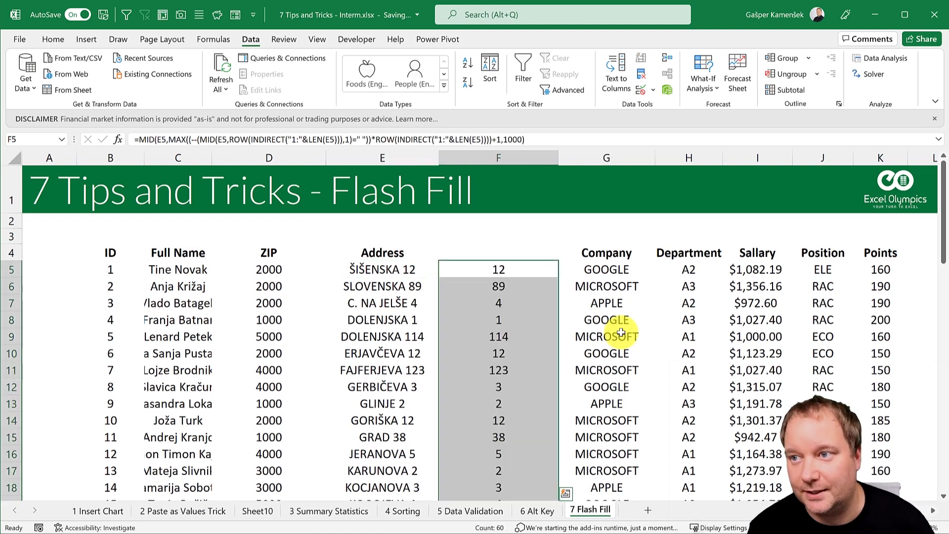
left_click(414, 269)
left_click(240, 138)
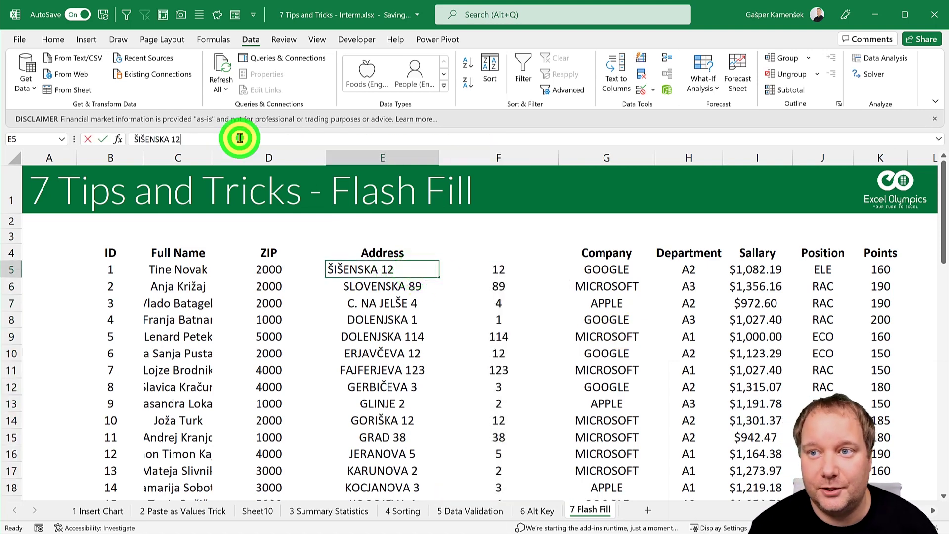
key("BackSpace")
type("7")
key("Return")
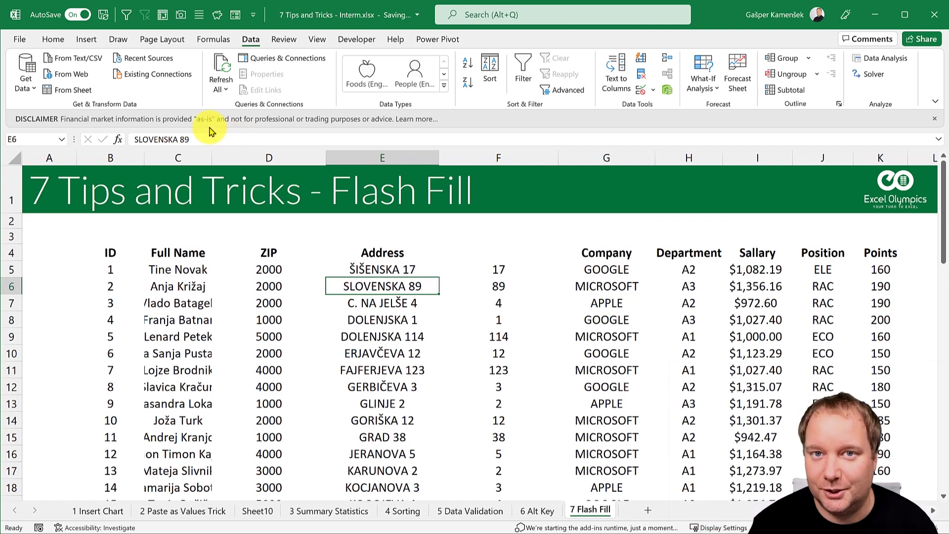
left_click(192, 268)
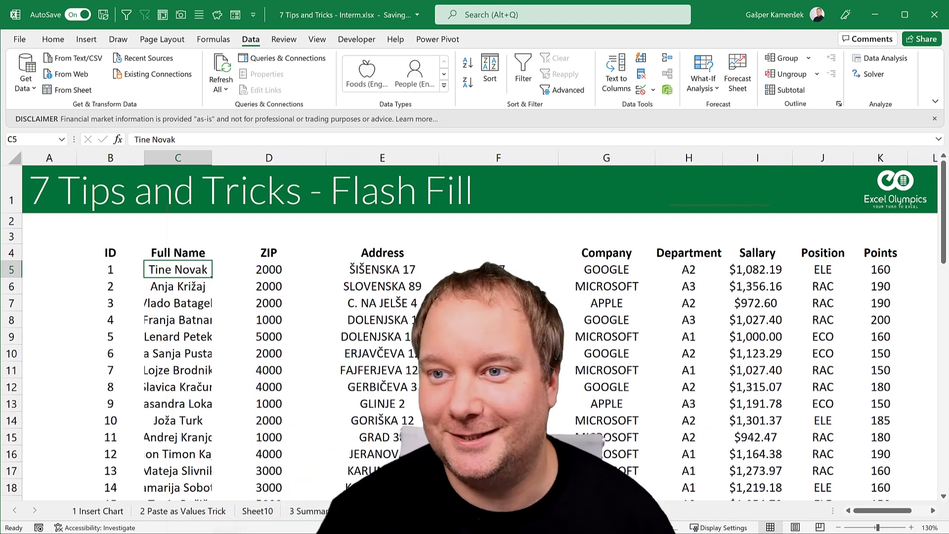
left_click(382, 286)
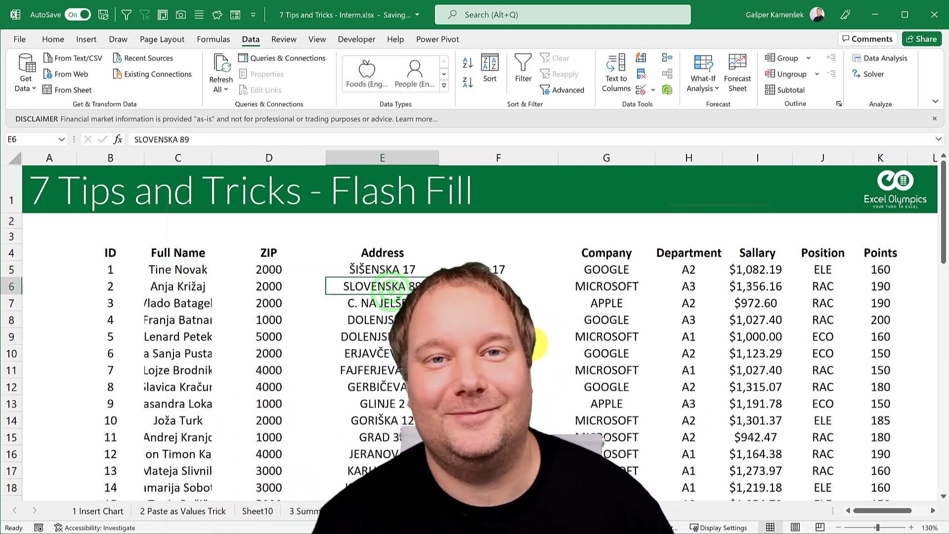